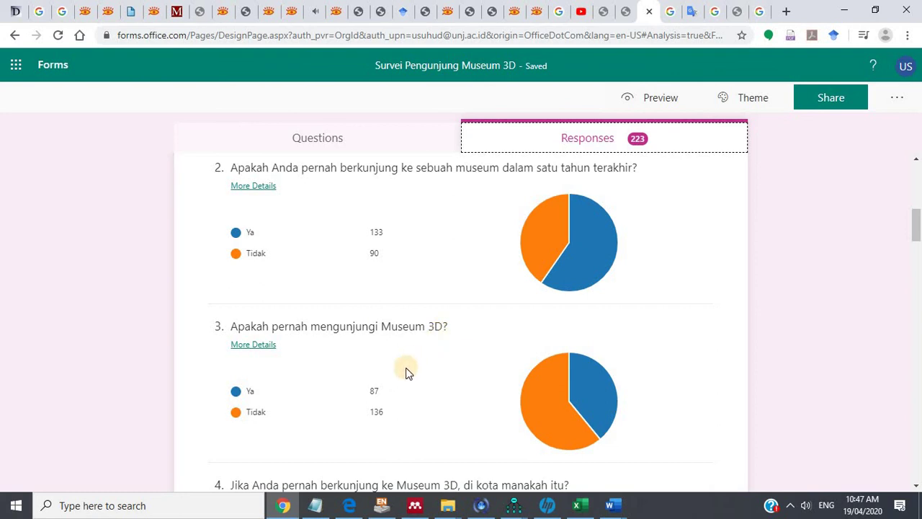
# Examine the response charts for survey questions 2 to 6, including the shares of Ya and Tidak answers.
pyautogui.moveTo(584, 380)
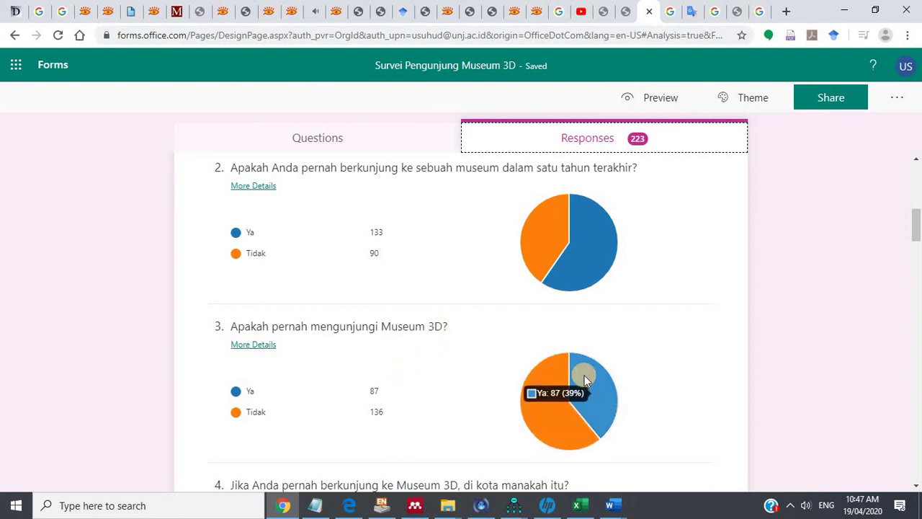
pyautogui.moveTo(592, 219)
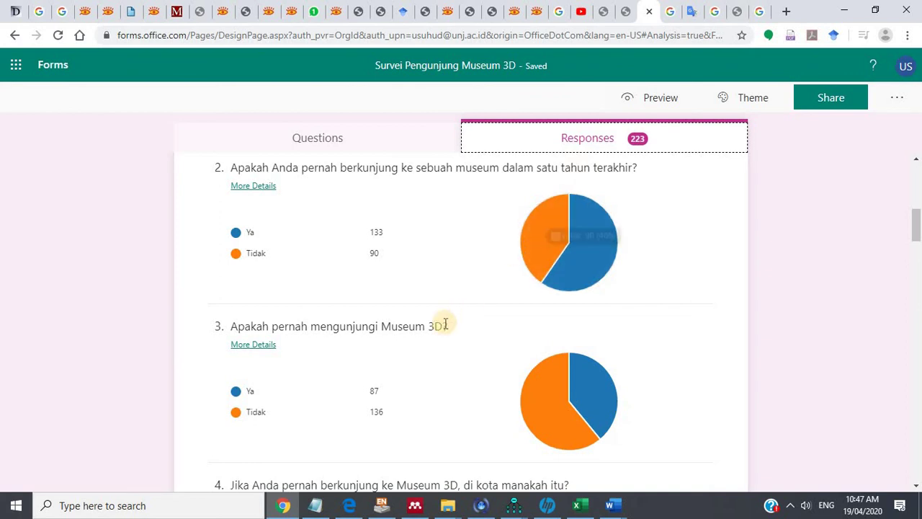
pyautogui.scroll(-1, 588, 324)
pyautogui.moveTo(588, 324)
pyautogui.scroll(-1, 587, 328)
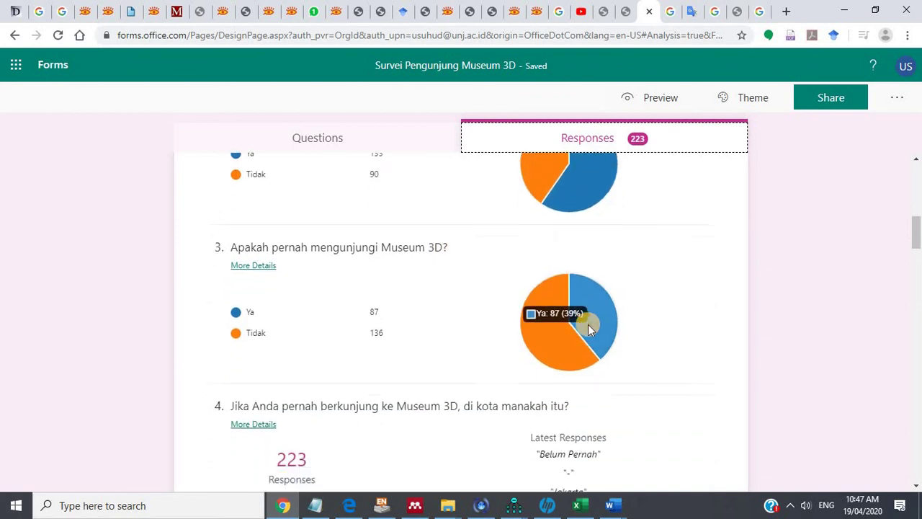
pyautogui.scroll(-1, 588, 328)
pyautogui.moveTo(564, 315)
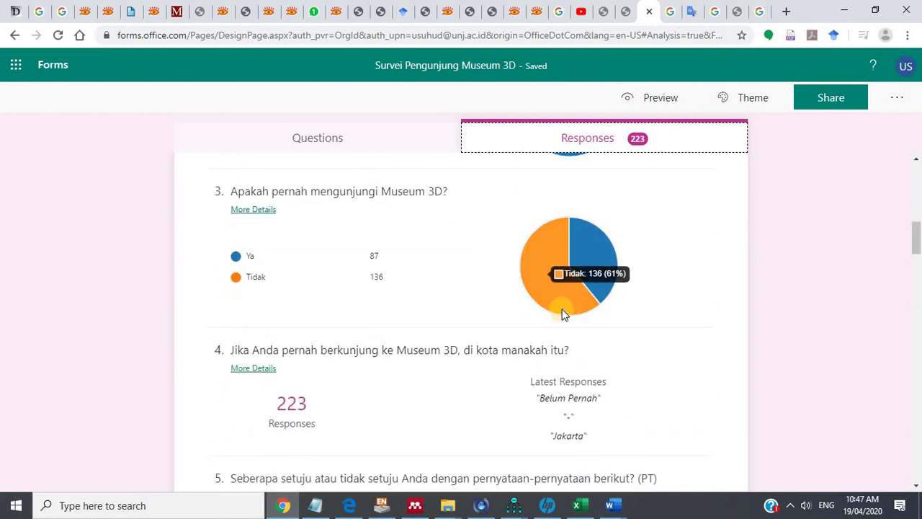
pyautogui.scroll(-6, 562, 313)
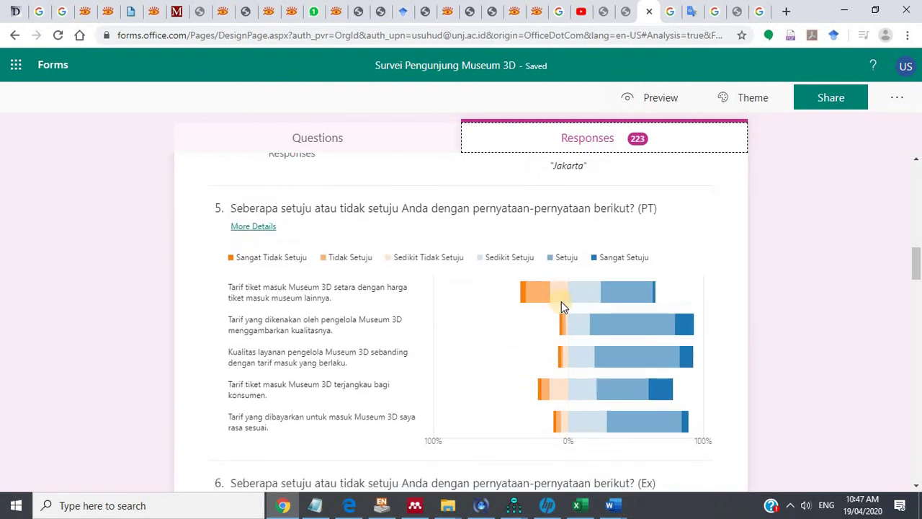
pyautogui.scroll(-2, 587, 296)
pyautogui.scroll(7, 588, 299)
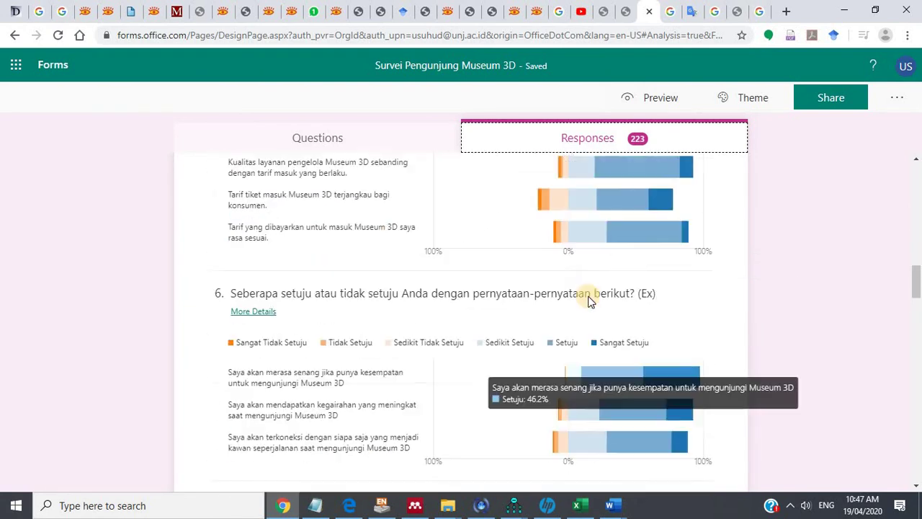
# Export the survey responses to Excel and choose 02 PENELITIAN > 2020 RESEARCH on drive DATA (G:) as the save location.
pyautogui.scroll(7, 588, 296)
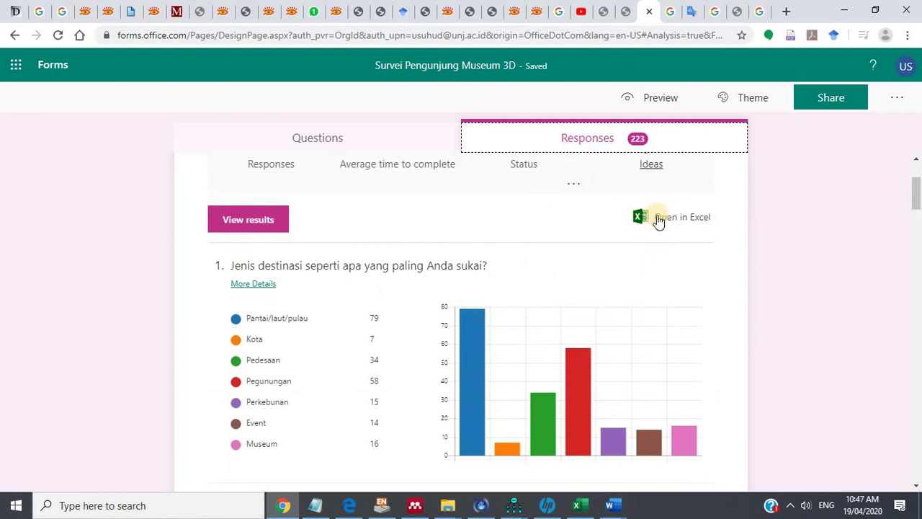
pyautogui.click(663, 220)
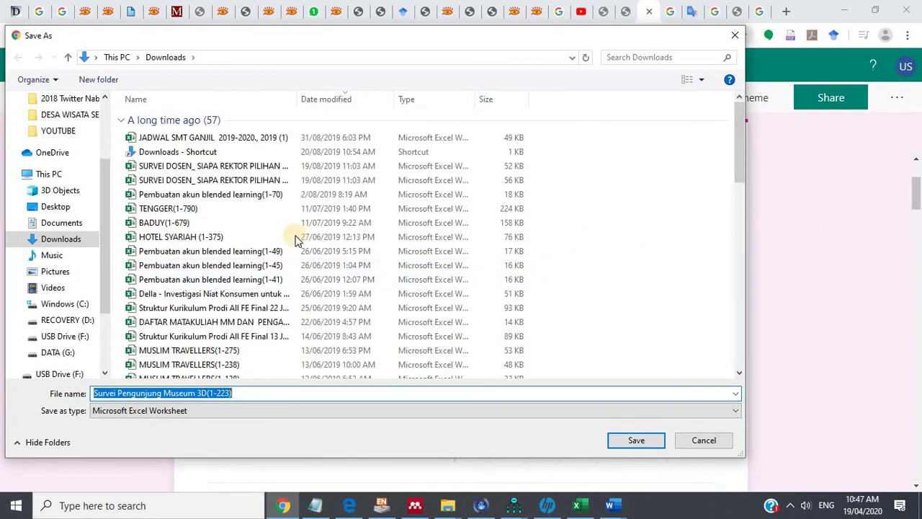
pyautogui.scroll(-2, 106, 283)
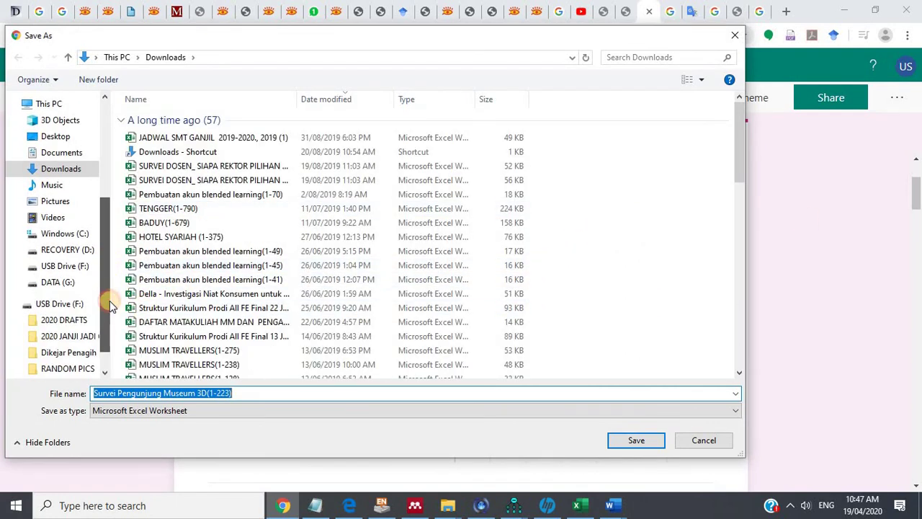
pyautogui.click(64, 284)
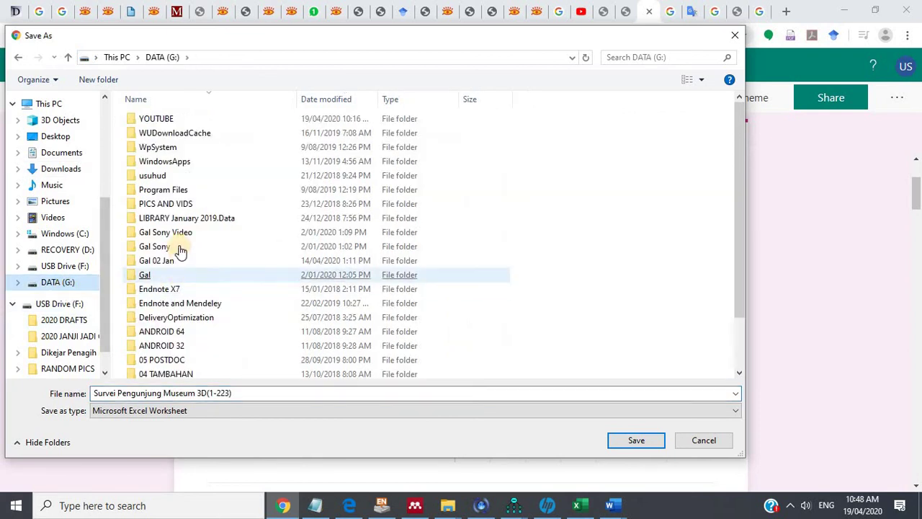
pyautogui.scroll(-2, 181, 317)
pyautogui.click(166, 344)
pyautogui.doubleClick(166, 345)
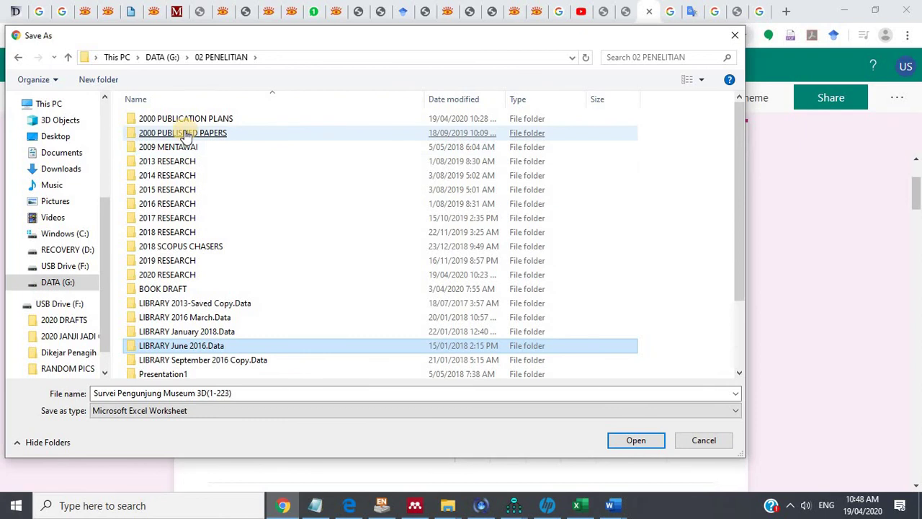
pyautogui.click(185, 134)
pyautogui.click(175, 275)
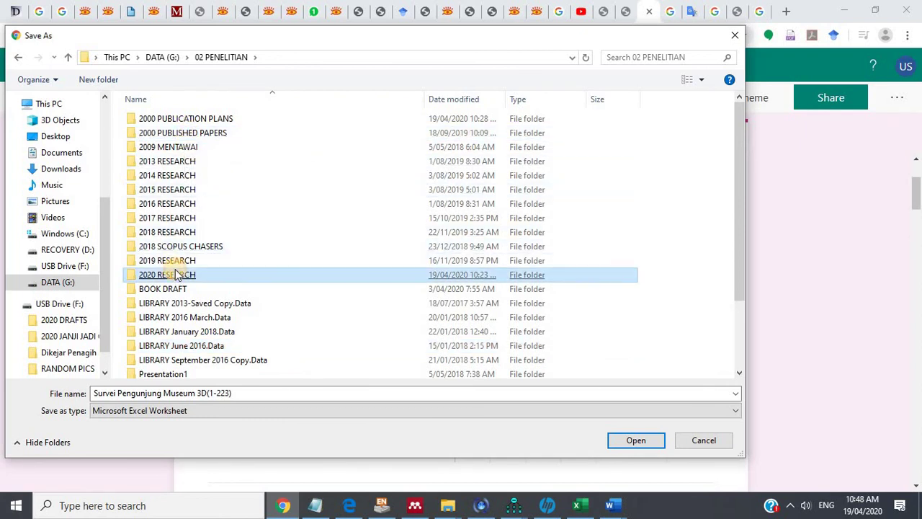
pyautogui.doubleClick(176, 275)
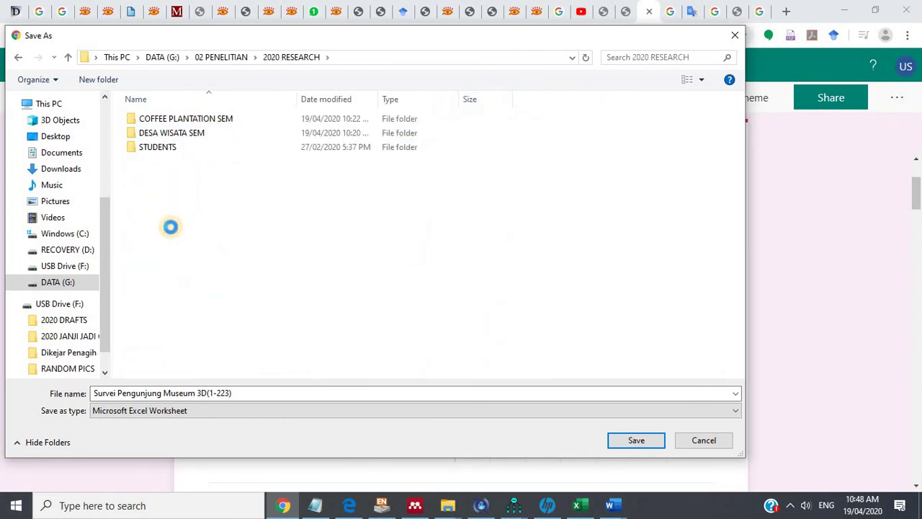
# Create a folder named MUSEUM 3D inside 2020 RESEARCH and save the exported survey workbook in it.
pyautogui.rightClick(171, 227)
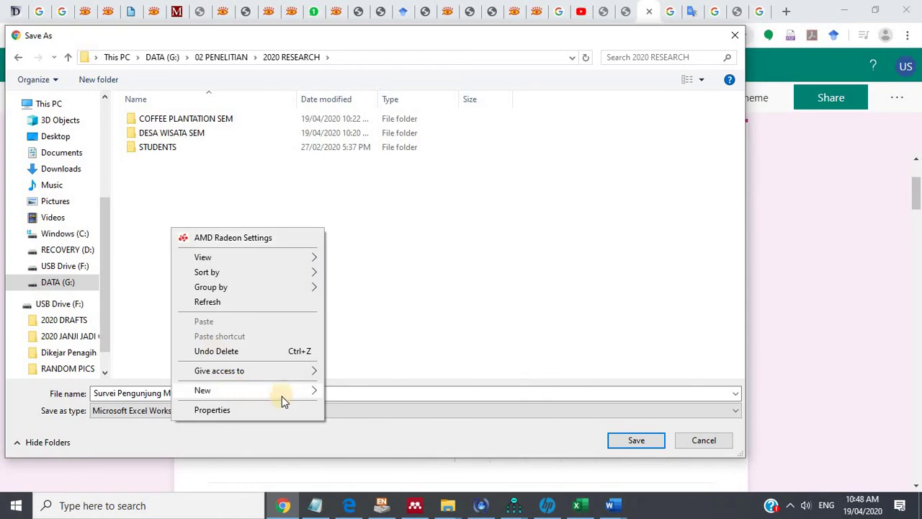
pyautogui.moveTo(312, 386)
pyautogui.click(376, 219)
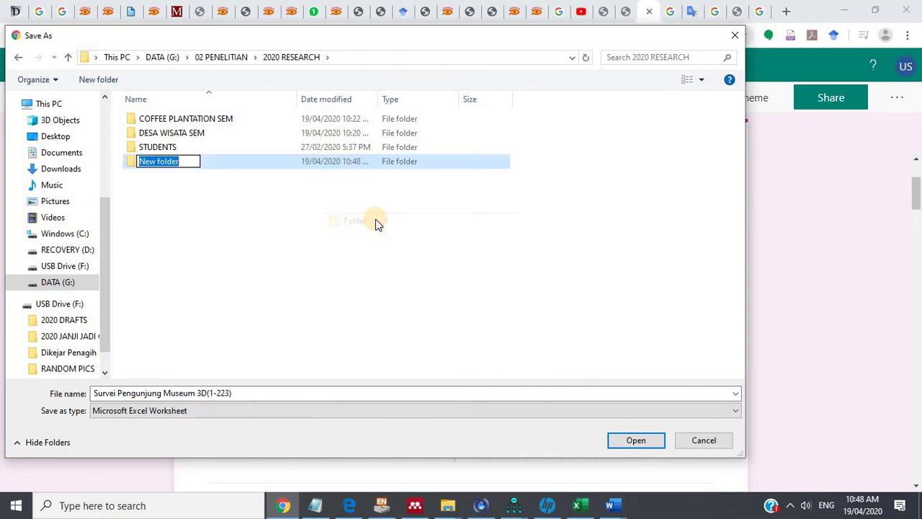
pyautogui.write('m')
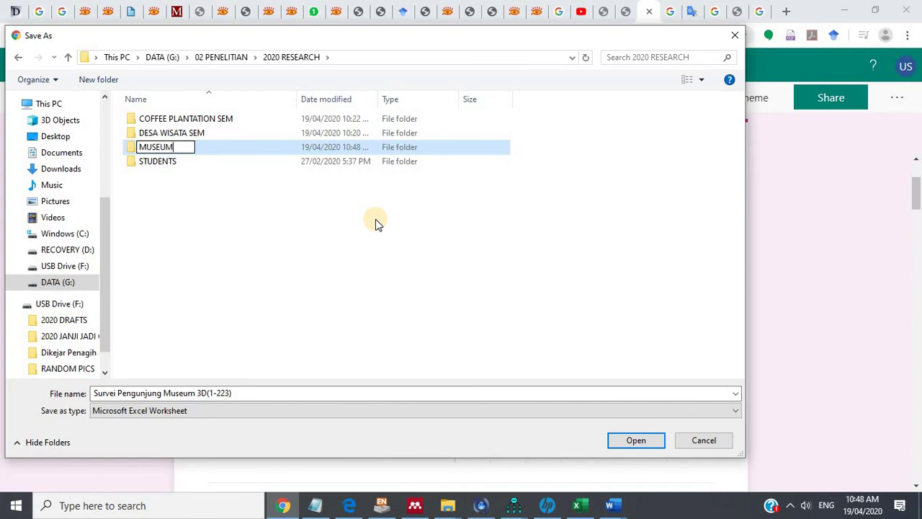
pyautogui.write('USEUM 3D')
pyautogui.click(200, 220)
pyautogui.doubleClick(170, 149)
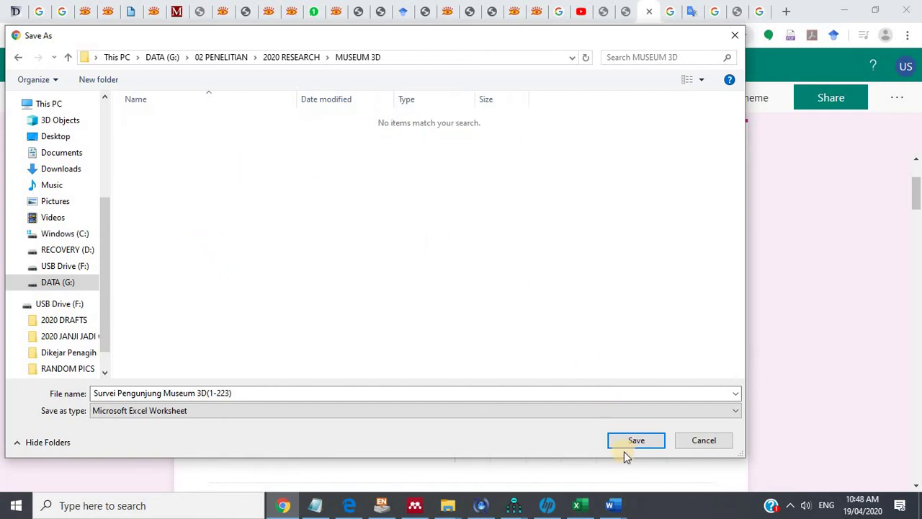
pyautogui.click(637, 441)
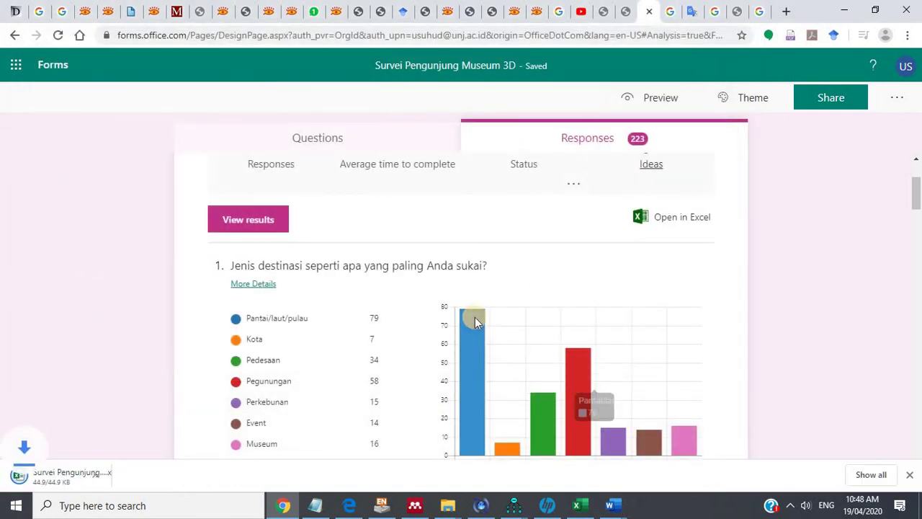
# Open the downloaded museum survey workbook in Excel with editing enabled, and close the Survei Desa Wisata (Quan)(1-321) workbook.
pyautogui.click(68, 477)
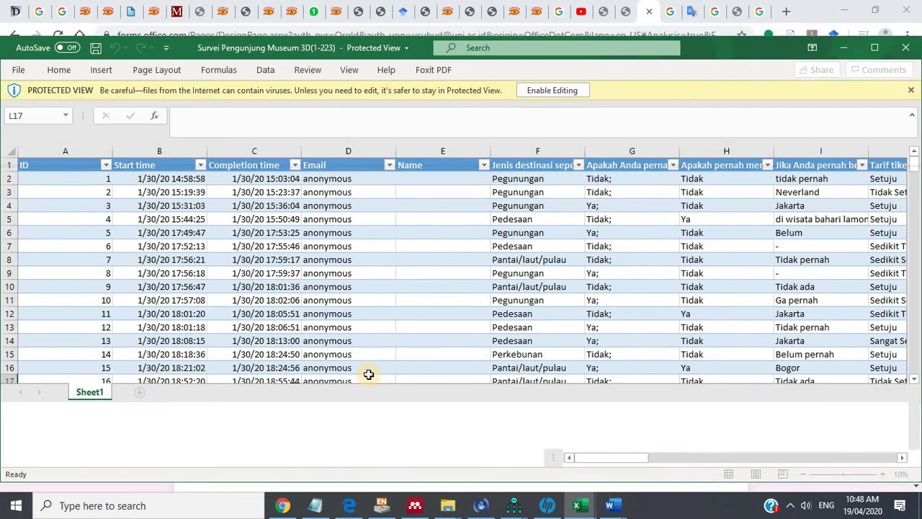
pyautogui.click(563, 91)
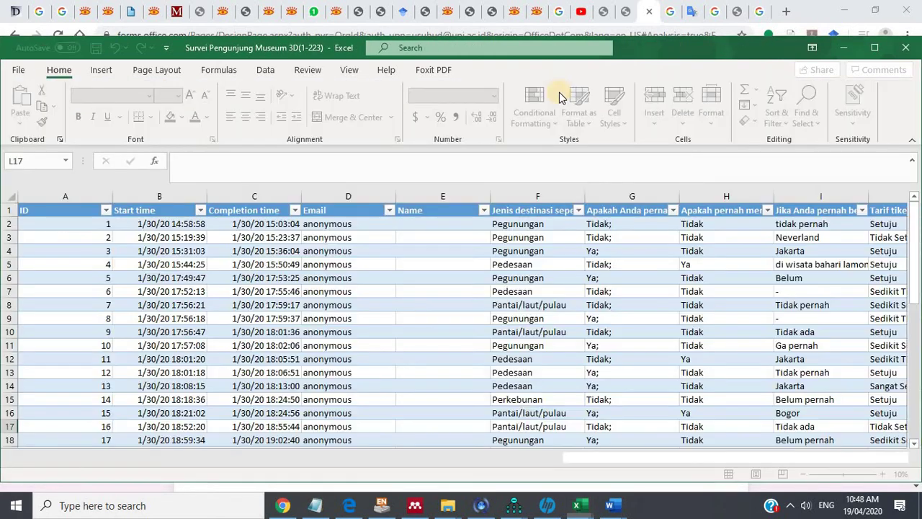
pyautogui.moveTo(584, 507)
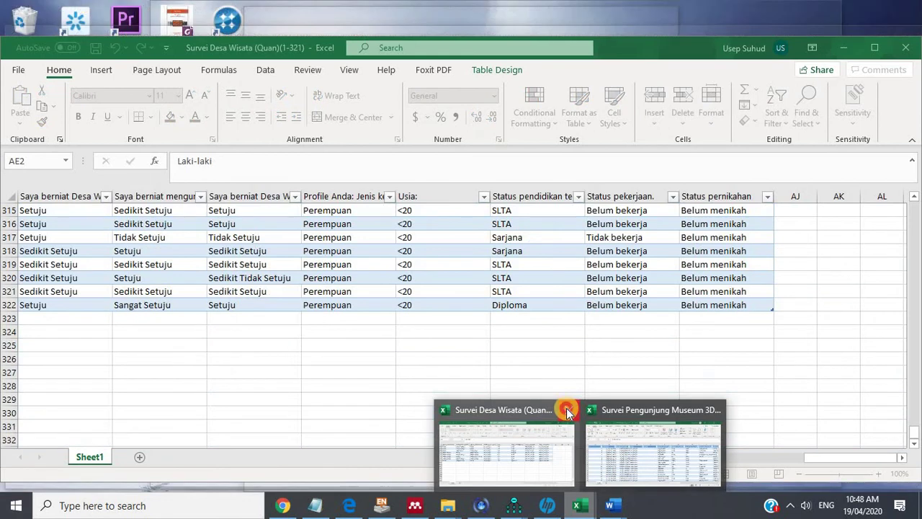
pyautogui.click(568, 411)
pyautogui.click(568, 412)
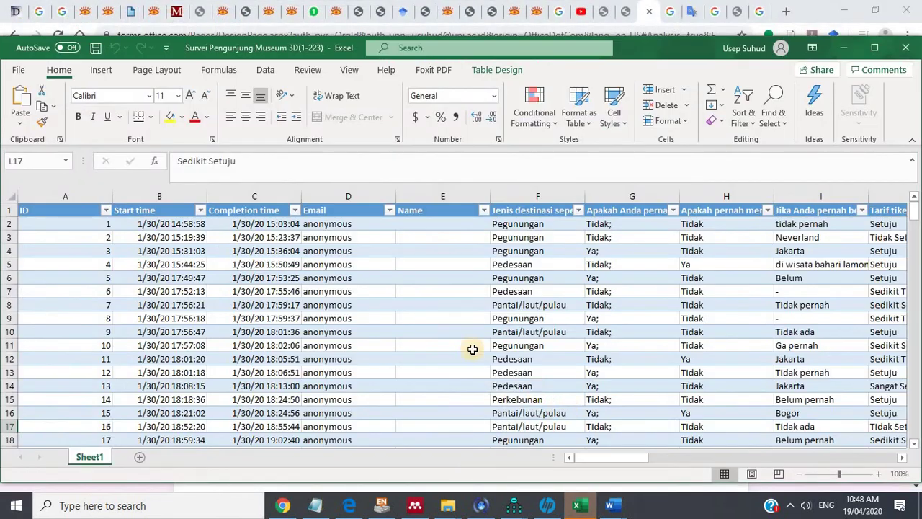
pyautogui.scroll(-1, 441, 316)
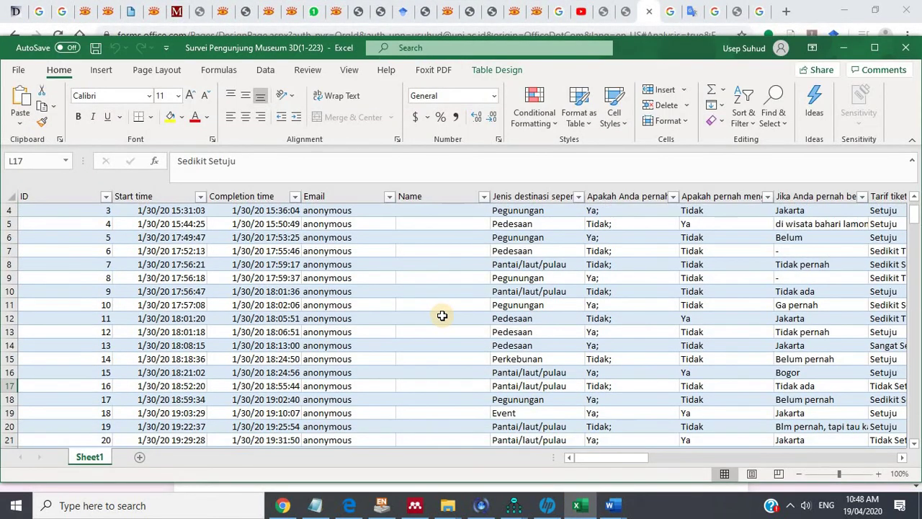
pyautogui.scroll(1, 442, 316)
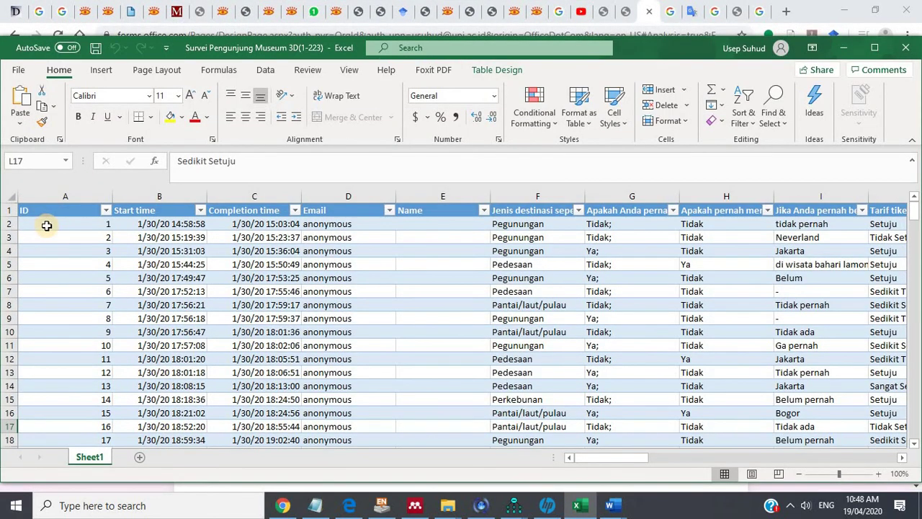
pyautogui.moveTo(46, 225); pyautogui.dragTo(842, 440)
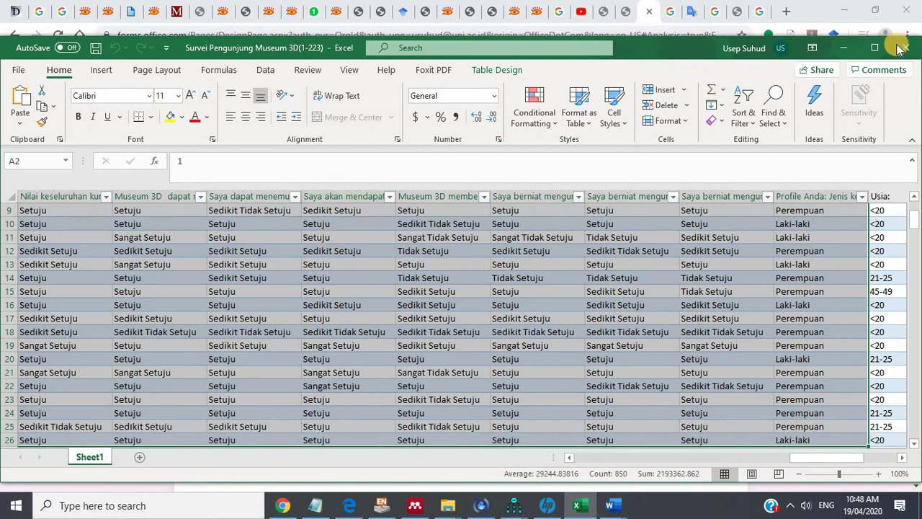
# Maximize the workbook window and copy the entire contents of Sheet1.
pyautogui.click(874, 48)
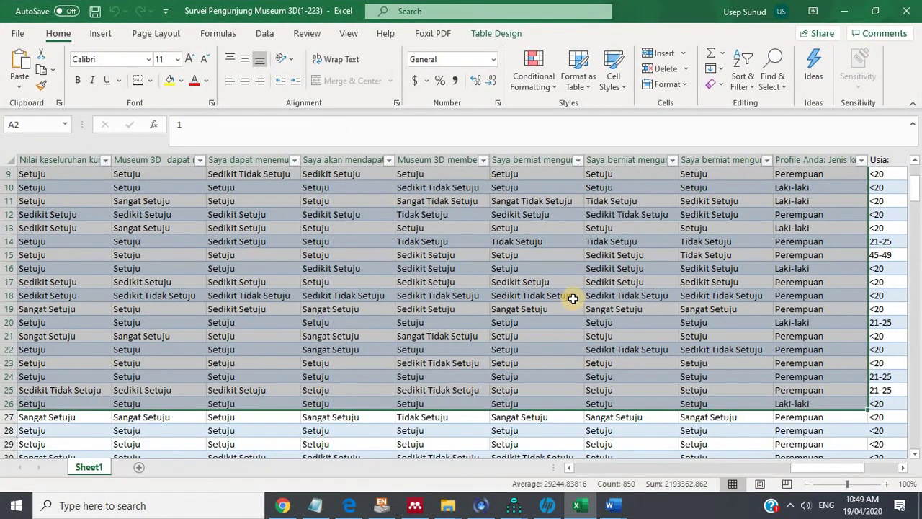
pyautogui.scroll(-7, 573, 296)
pyautogui.scroll(-9, 573, 296)
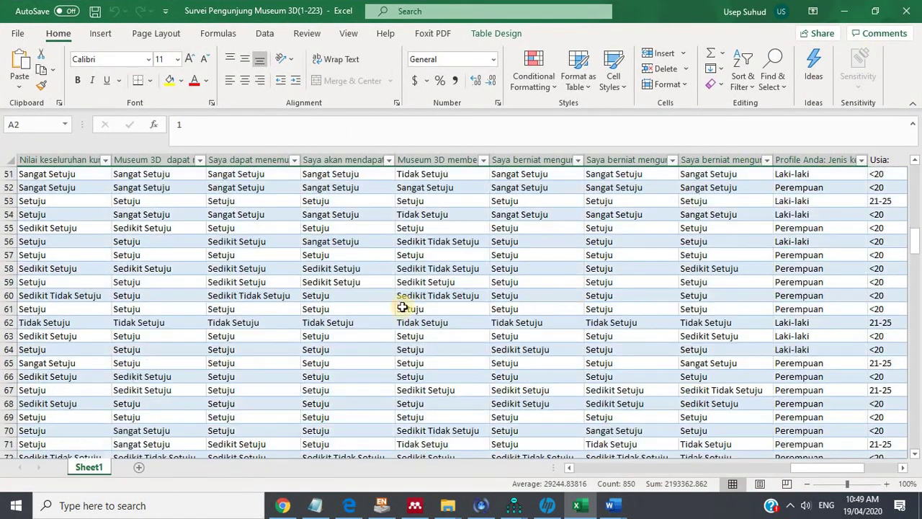
pyautogui.scroll(7, 72, 250)
pyautogui.hotkey('ctrl', 'a')
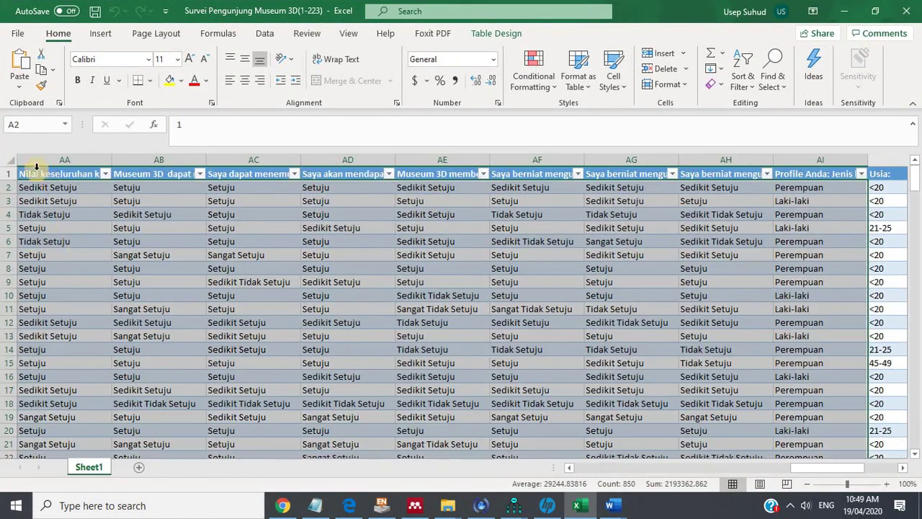
pyautogui.click(8, 164)
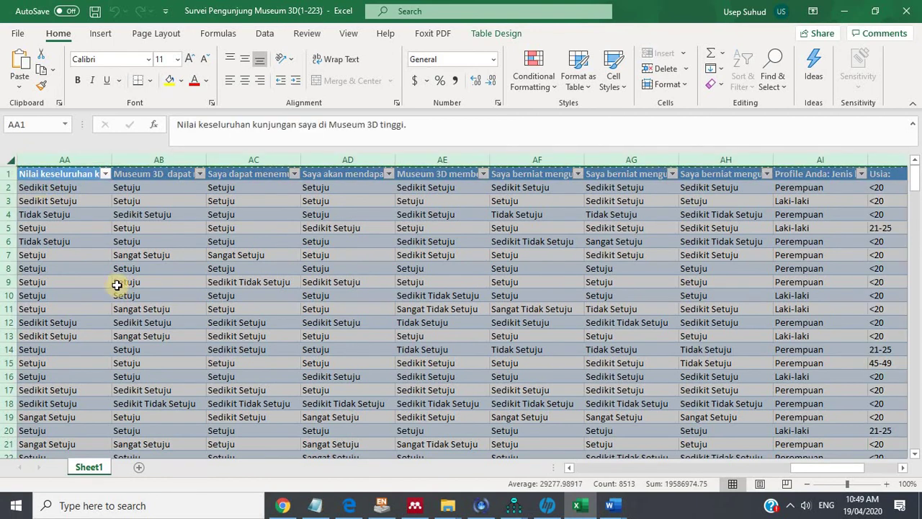
pyautogui.hotkey('ctrl', 'c')
# Add a new worksheet and paste the copied survey data into it starting at cell A1.
pyautogui.click(140, 468)
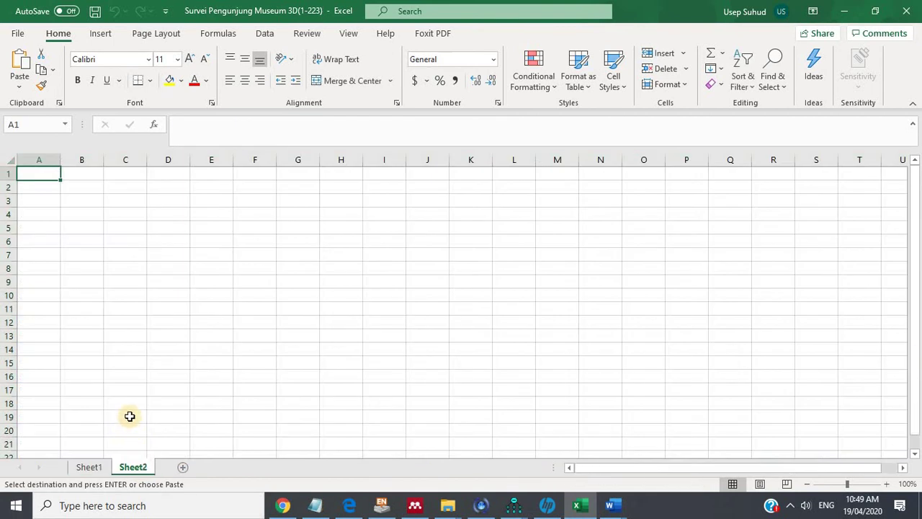
pyautogui.hotkey('ctrl', 'a')
pyautogui.hotkey('ctrl', 'v')
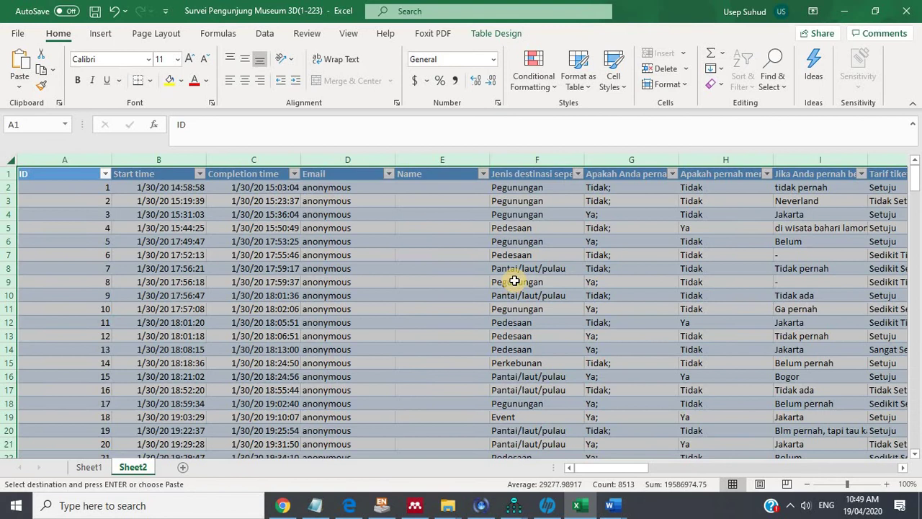
pyautogui.click(577, 280)
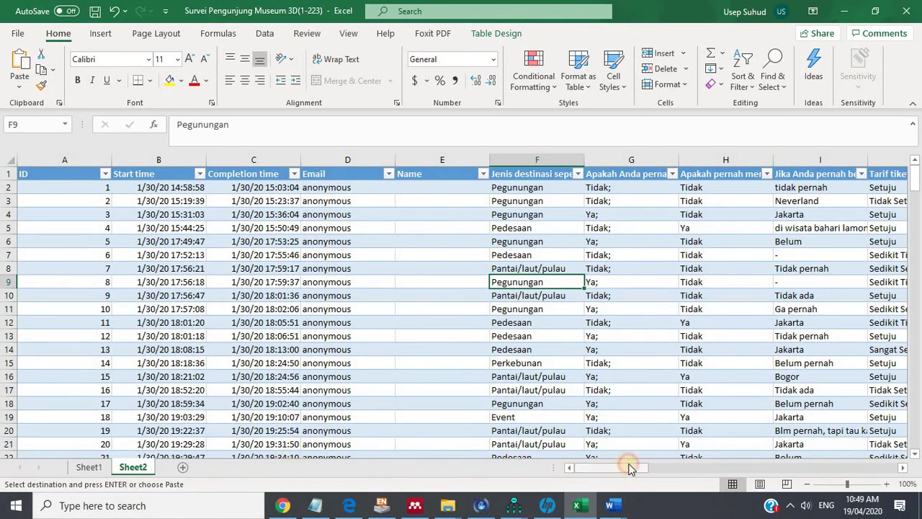
# Look through the pasted survey columns, from the destination question across to the Museum 3D agreement statements.
pyautogui.moveTo(628, 467); pyautogui.dragTo(646, 466)
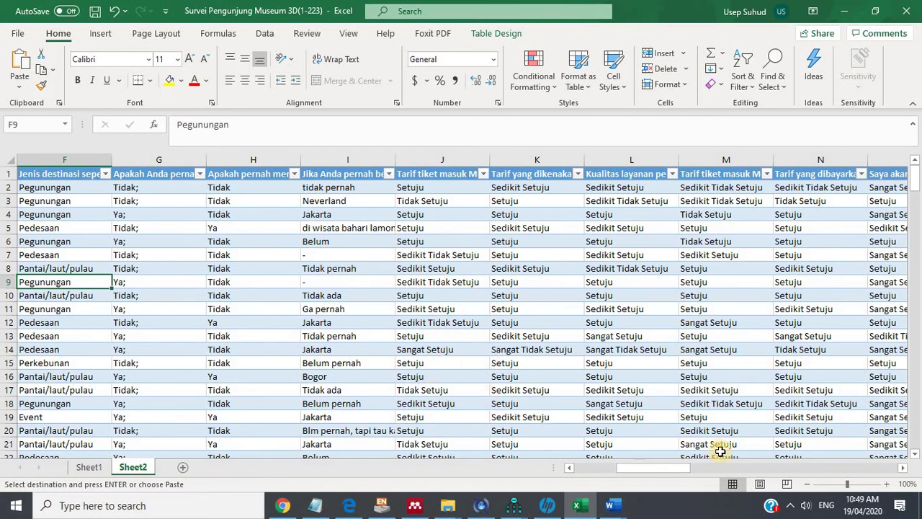
pyautogui.moveTo(680, 469); pyautogui.dragTo(670, 449)
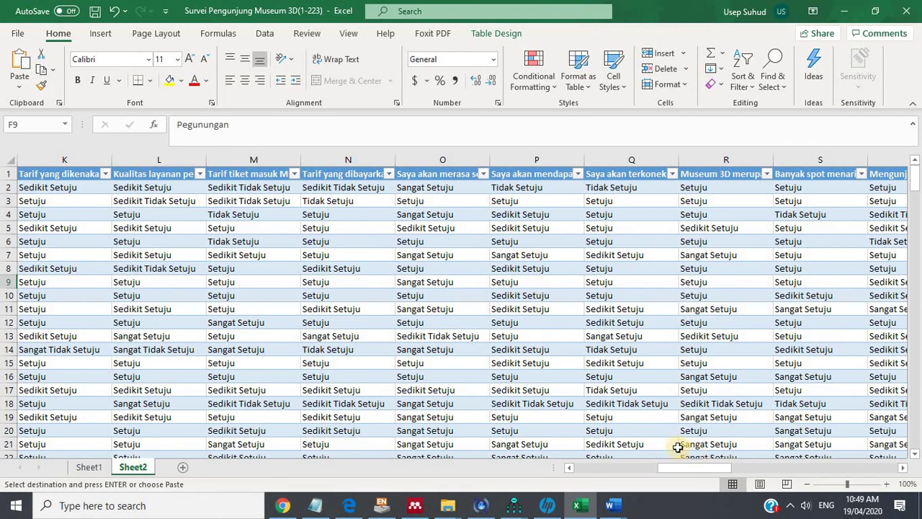
pyautogui.scroll(-2, 677, 446)
pyautogui.moveTo(696, 468); pyautogui.dragTo(729, 470)
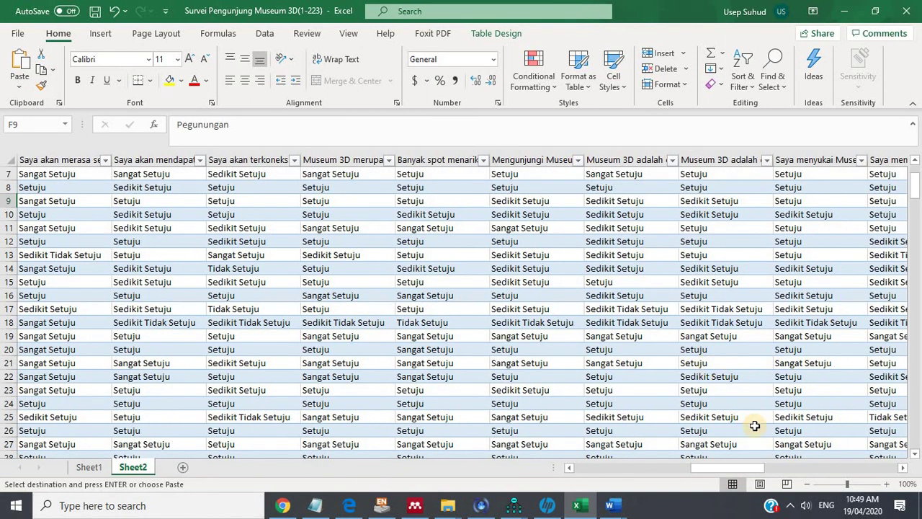
# Copy a "Sedikit Tidak Setuju" answer from the Museum 3D statement columns and enter it as the search text for a find-and-replace.
pyautogui.moveTo(749, 470); pyautogui.dragTo(773, 465)
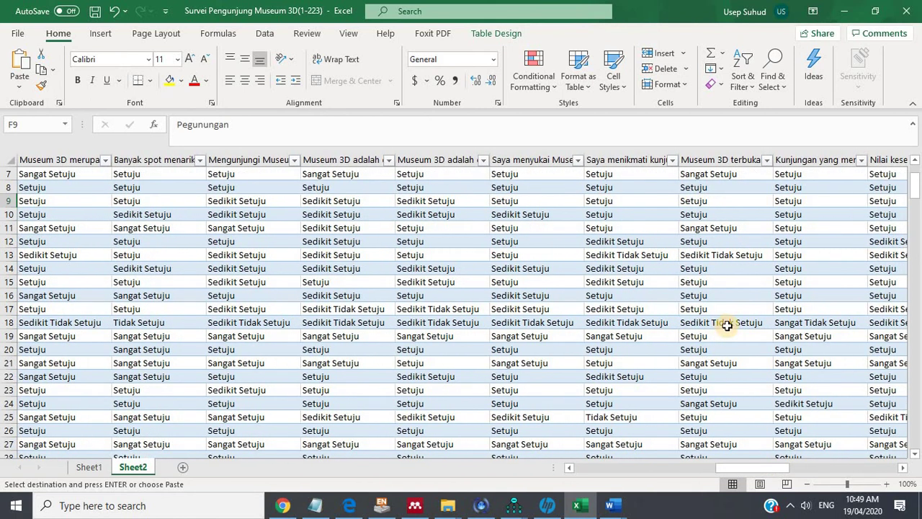
pyautogui.click(727, 325)
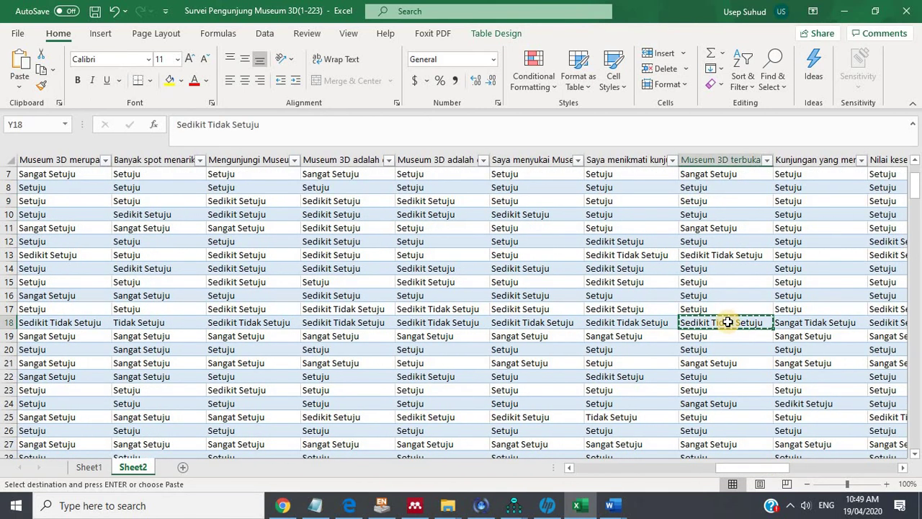
pyautogui.hotkey('ctrl', 'f')
pyautogui.click(435, 267)
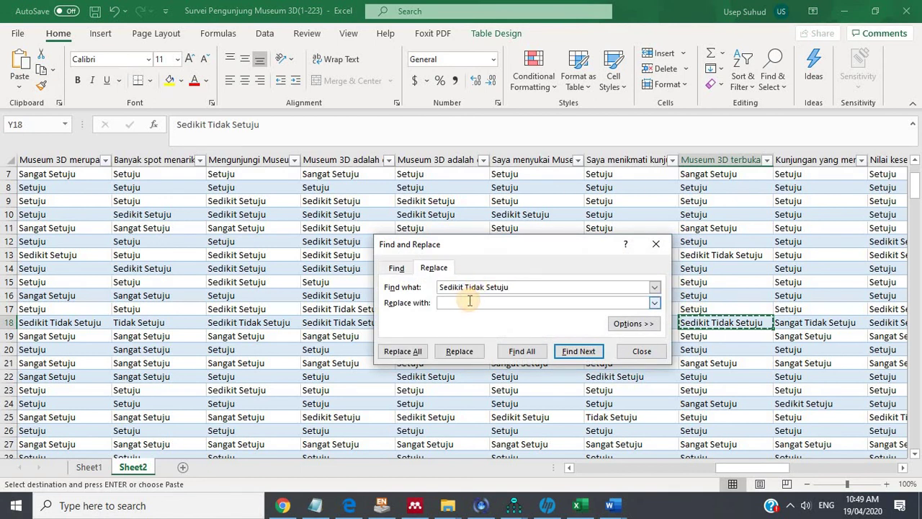
# Try replacing every "Sedikit Tidak Setuju" answer on Sheet2 with 1, and undo that replacement.
pyautogui.click(416, 353)
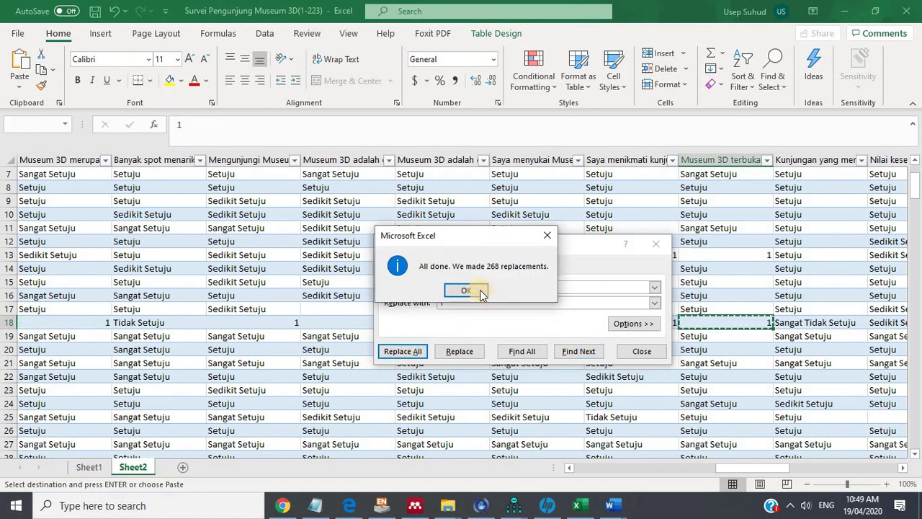
pyautogui.click(481, 292)
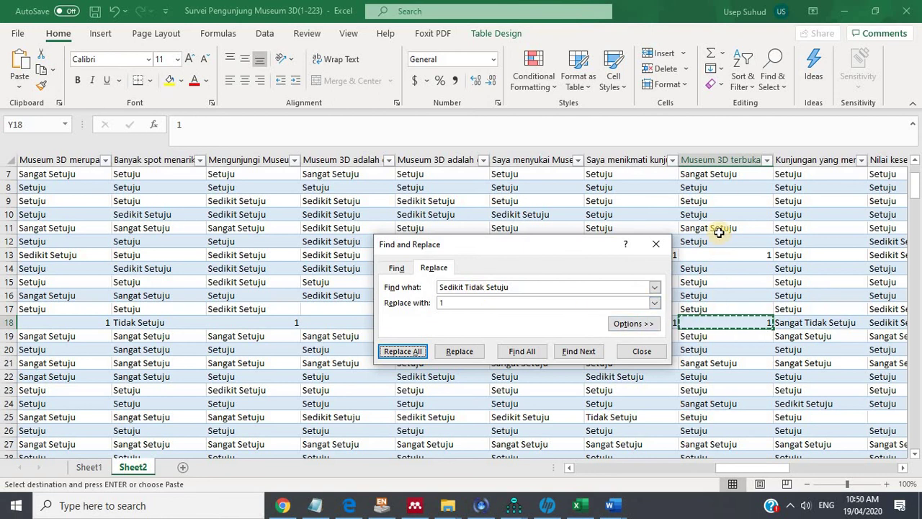
pyautogui.click(813, 324)
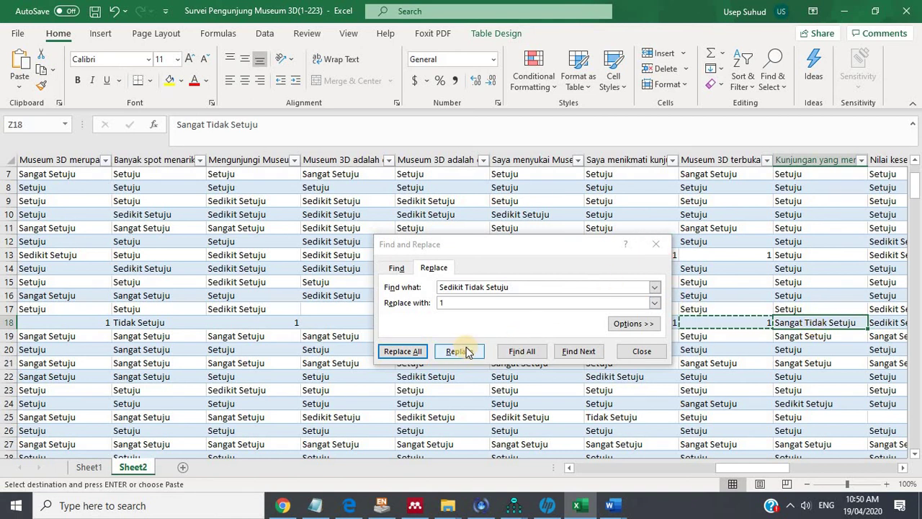
pyautogui.hotkey('ctrl', 'z')
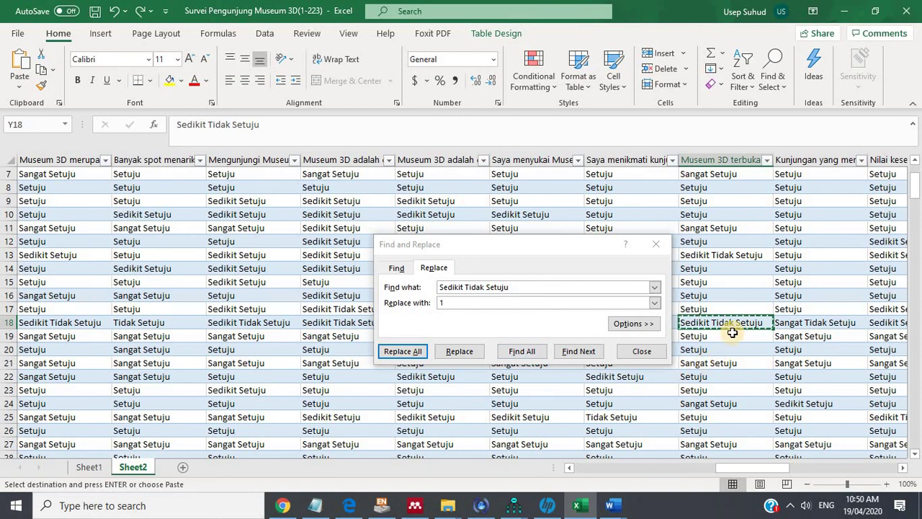
# Replace all "Sedikit Tidak Setuju" answers on Sheet2 with 3.
pyautogui.click(466, 302)
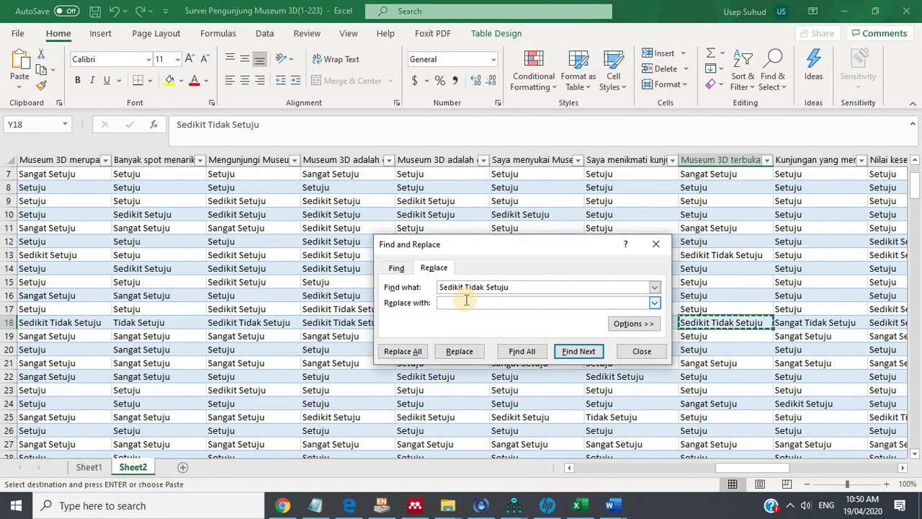
pyautogui.write('3')
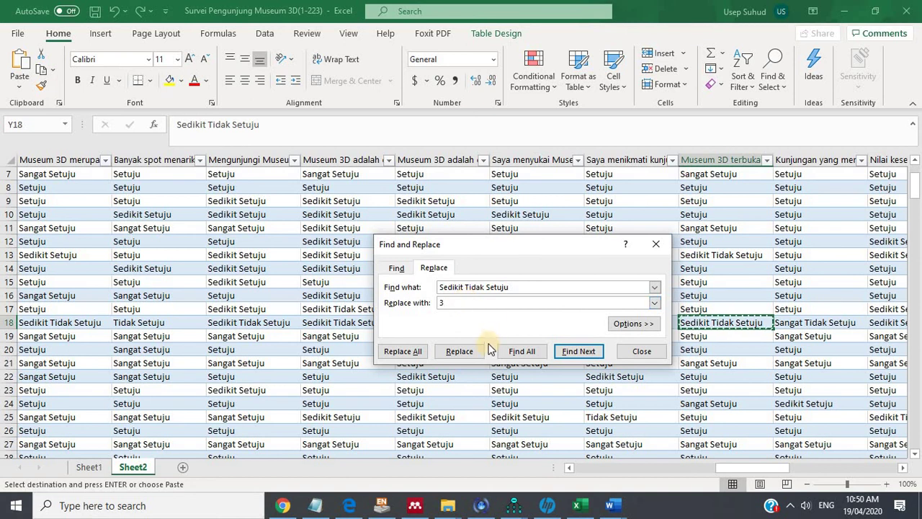
pyautogui.click(413, 353)
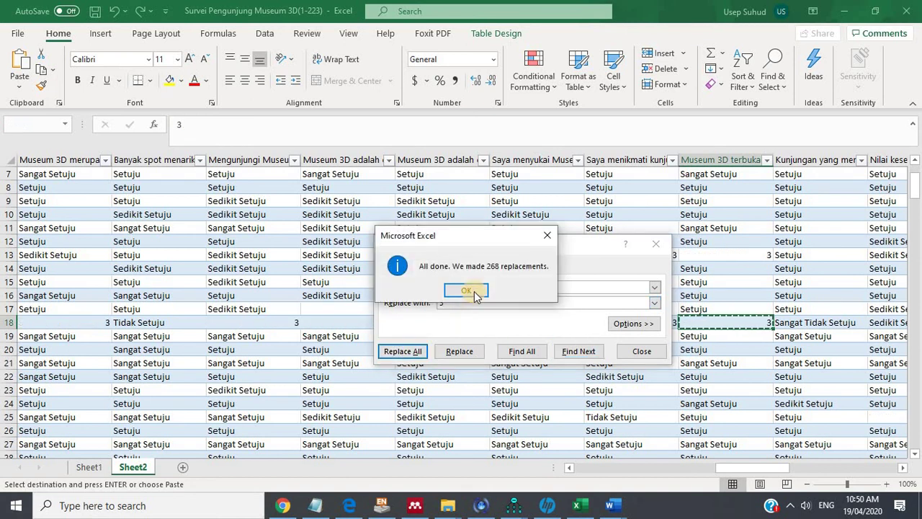
pyautogui.click(475, 289)
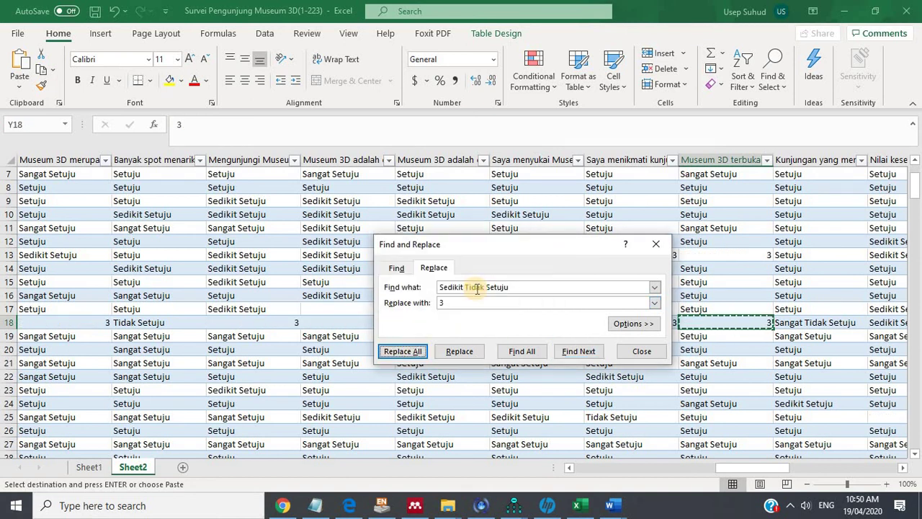
# Replace all "Sangat Tidak Setuju" answers on Sheet2 with 1, using cell Z18 as the source of the search text.
pyautogui.click(813, 321)
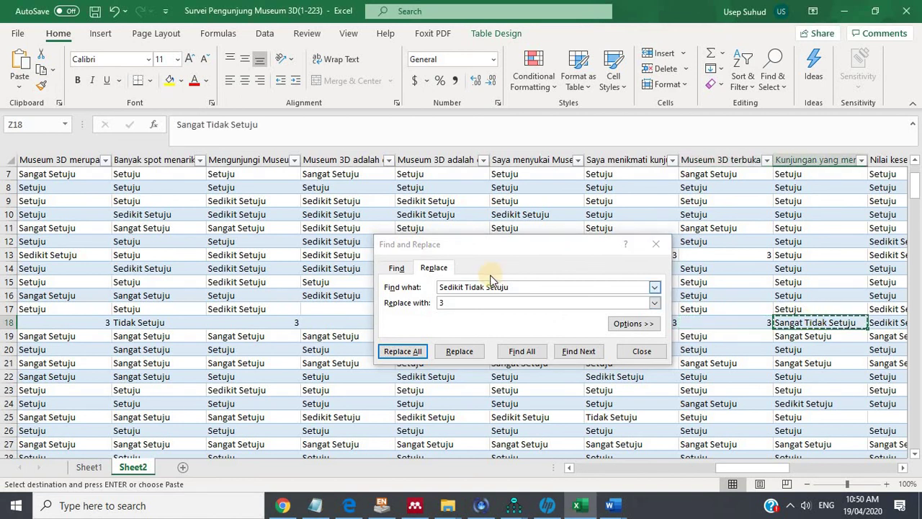
pyautogui.click(430, 283)
pyautogui.write('Sangat Tidak Setuju')
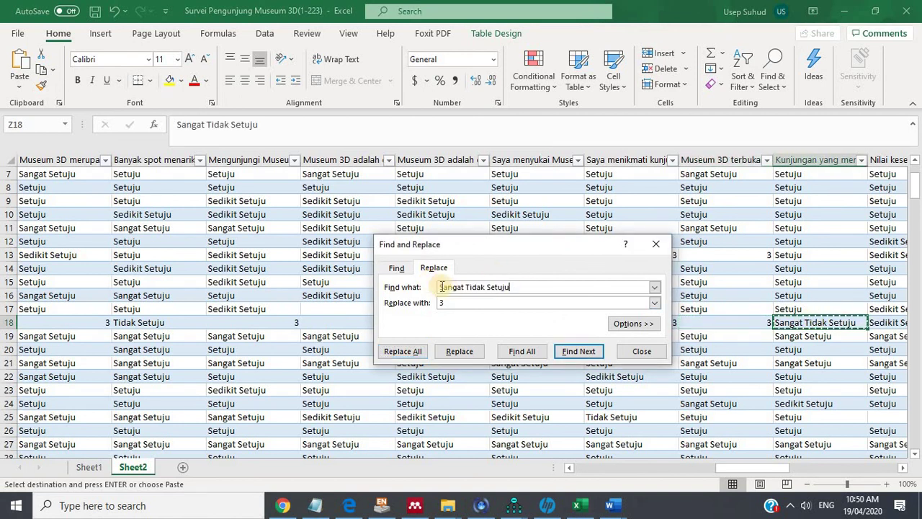
pyautogui.doubleClick(449, 302)
pyautogui.write('1')
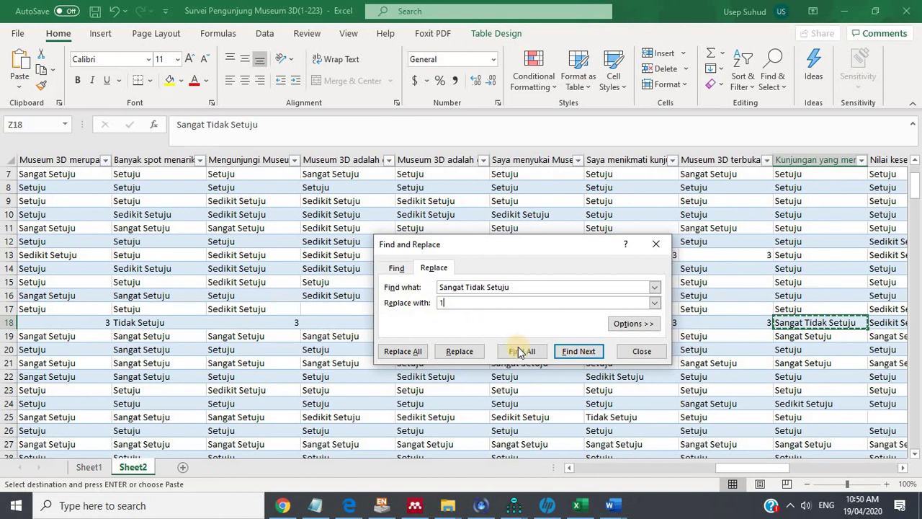
pyautogui.click(412, 351)
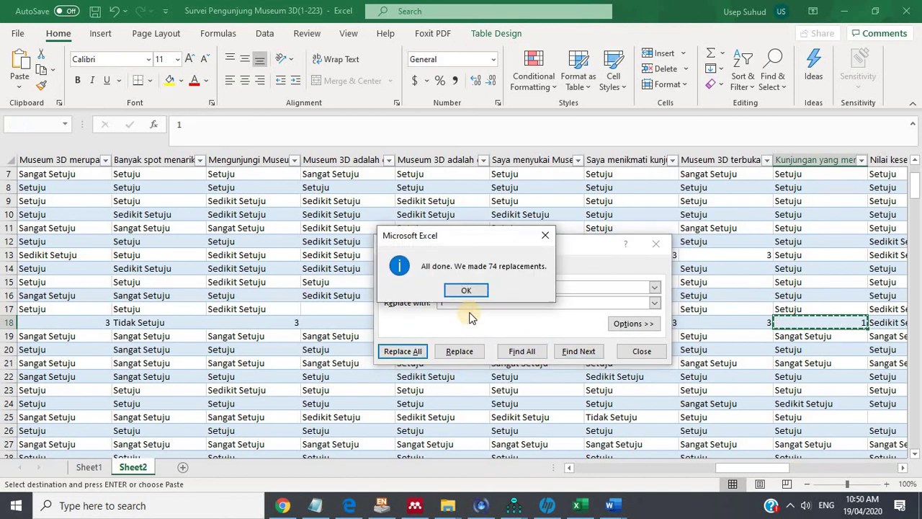
pyautogui.click(469, 288)
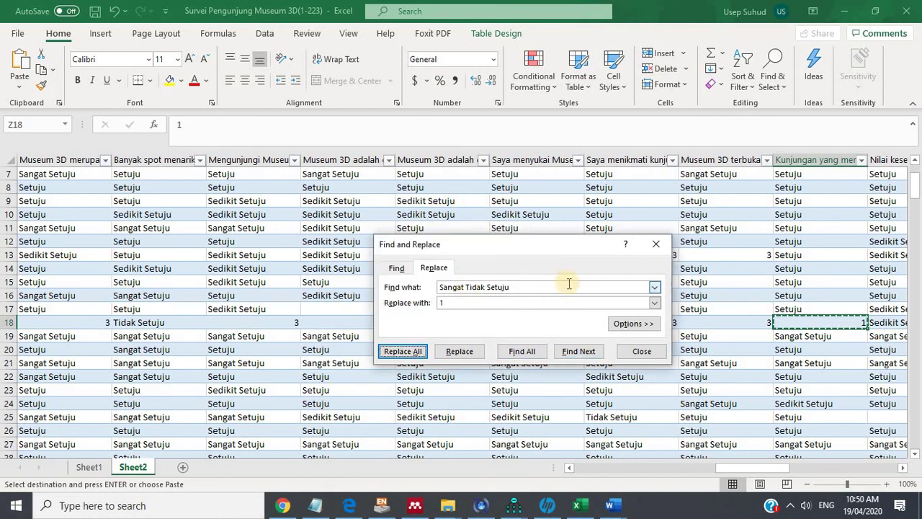
# Copy "Sedikit Setuju" from cell U9 as the search text and replace all such answers on Sheet2 with 4.
pyautogui.click(346, 204)
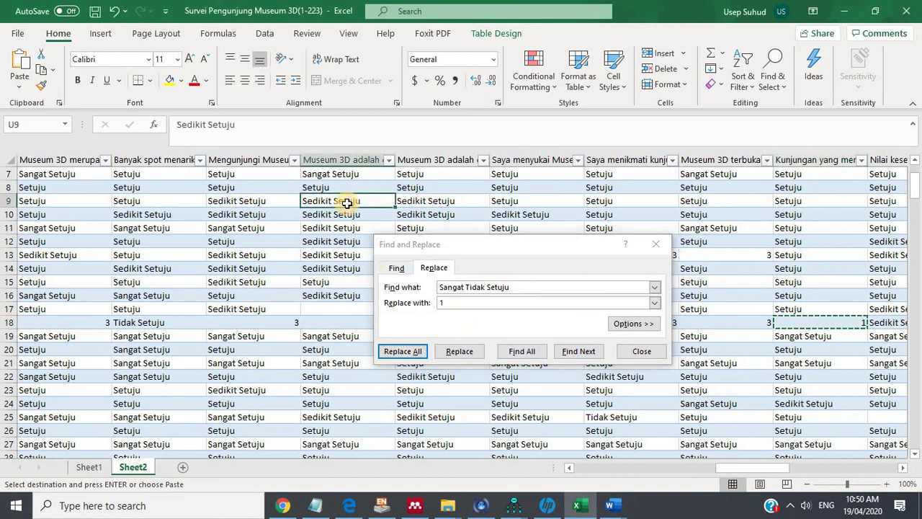
pyautogui.hotkey('ctrl', 'c')
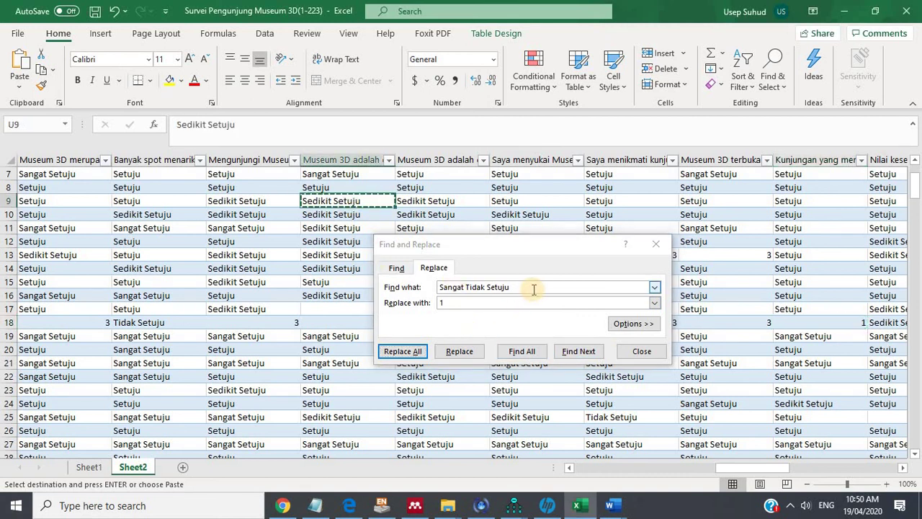
pyautogui.click(407, 279)
pyautogui.hotkey('ctrl', 'v')
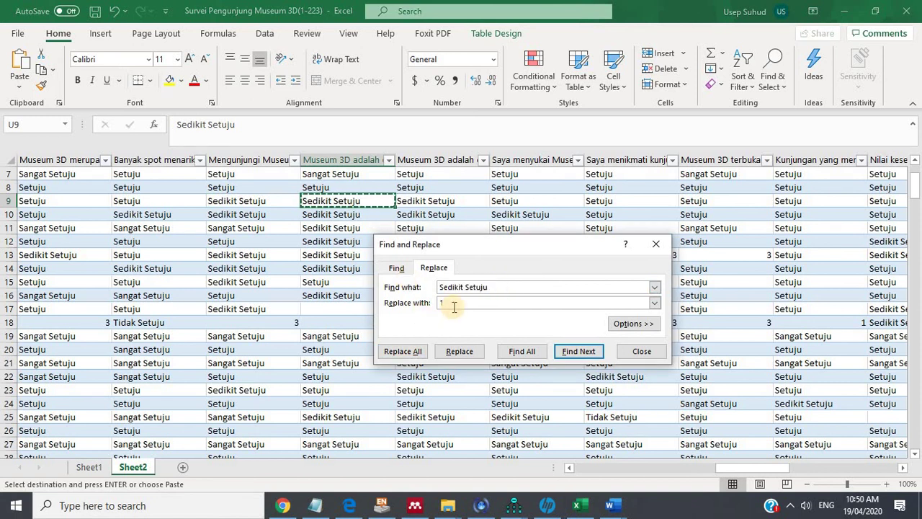
pyautogui.click(420, 302)
pyautogui.write('4')
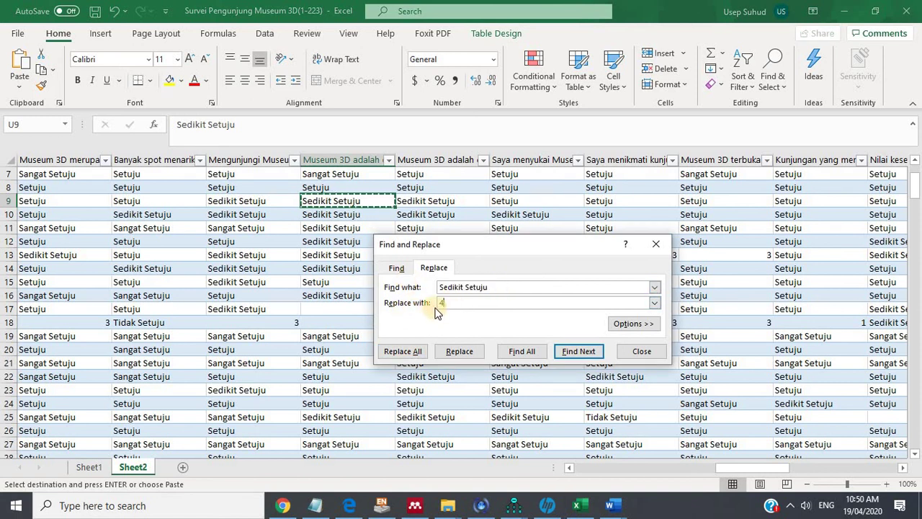
pyautogui.click(415, 352)
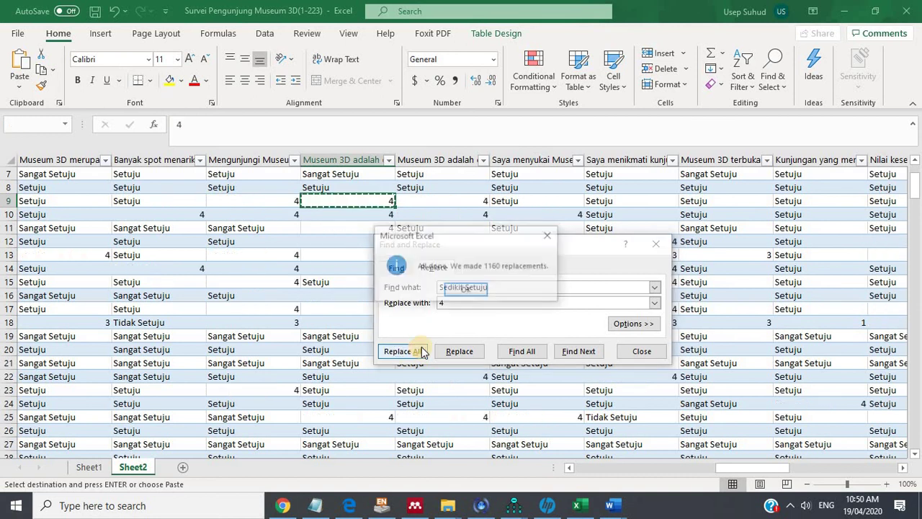
pyautogui.click(467, 289)
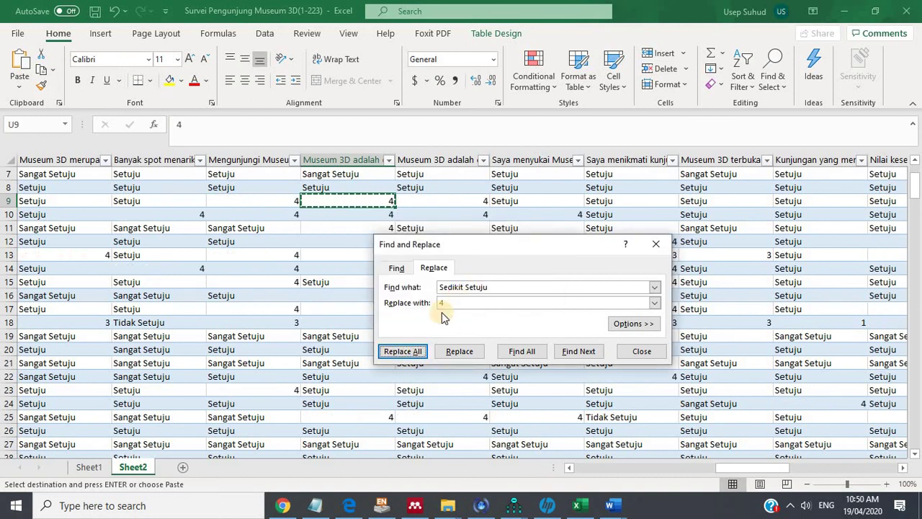
# Copy "Tidak Setuju" from cell S18 as the search text and replace all such answers on Sheet2 with 2.
pyautogui.click(346, 368)
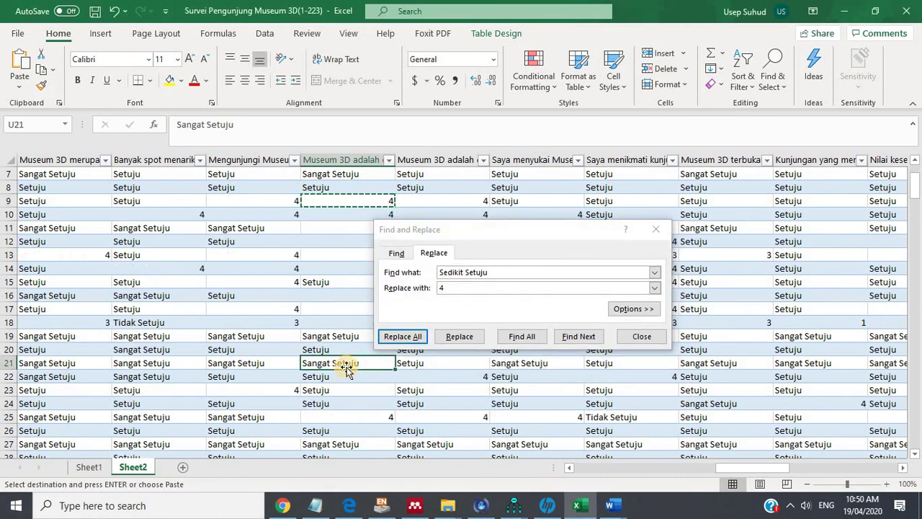
pyautogui.click(173, 324)
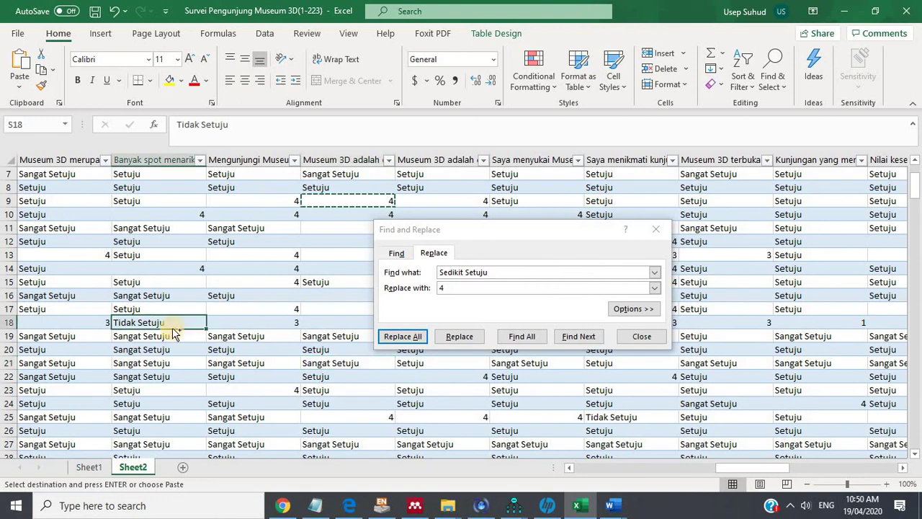
pyautogui.hotkey('ctrl', 'c')
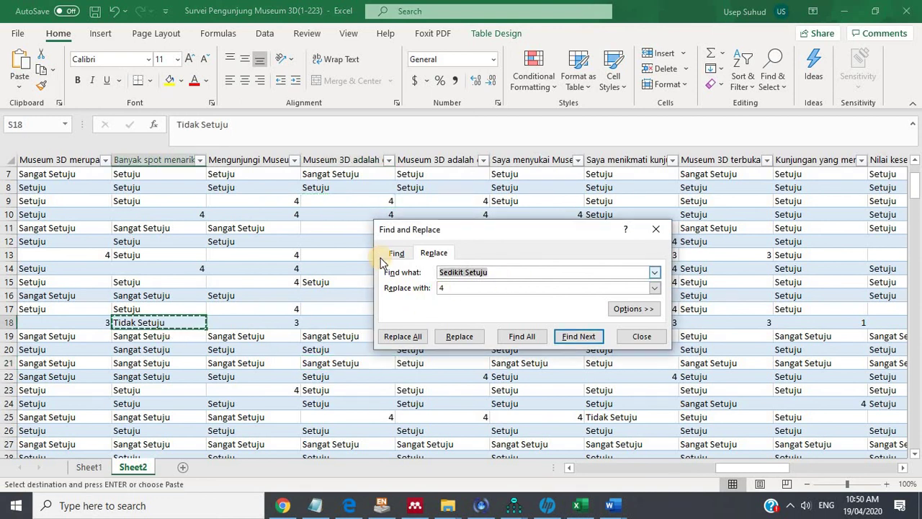
pyautogui.hotkey('ctrl', 'v')
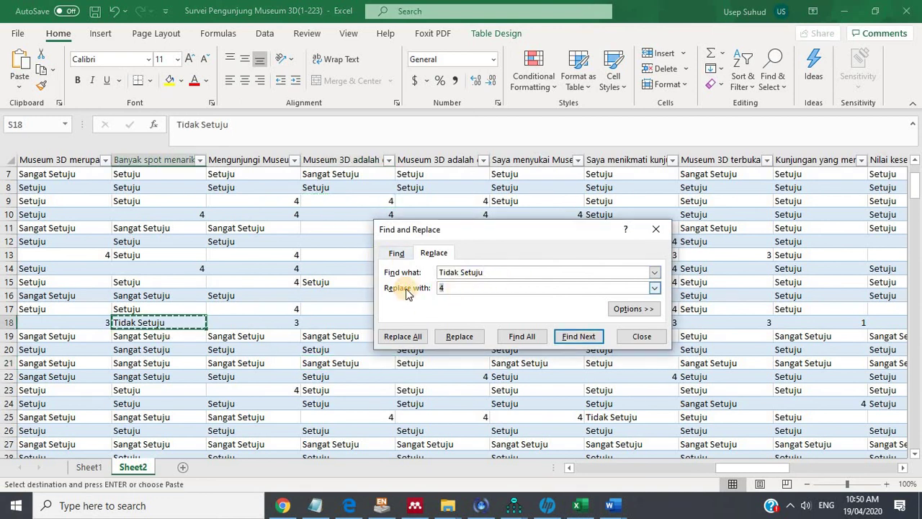
pyautogui.press('Tab')
pyautogui.write('2')
pyautogui.click(404, 337)
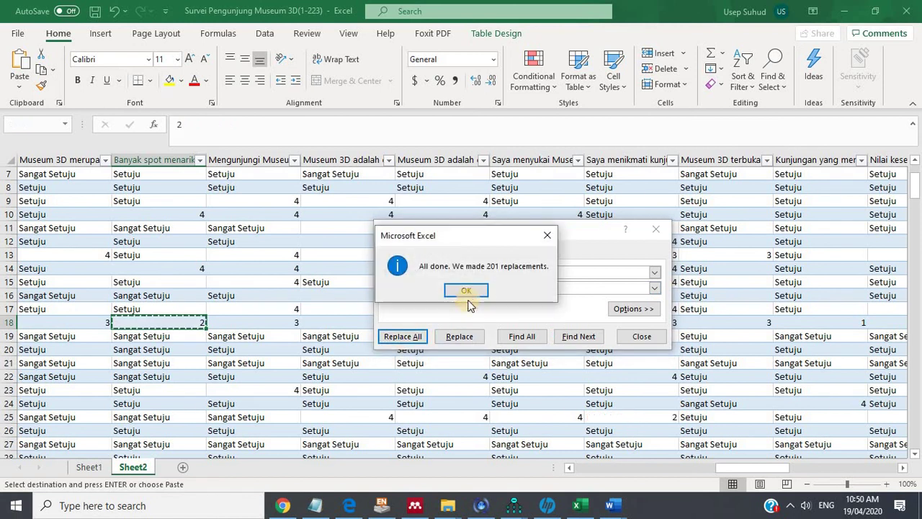
pyautogui.click(465, 294)
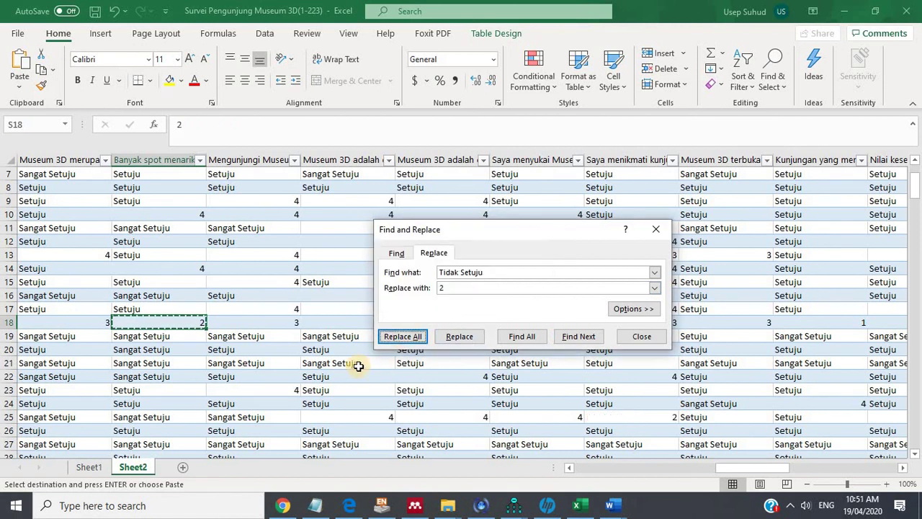
# Copy "Sangat Setuju" from cell Z19 as the search text, replace all such answers on Sheet2 with 6, and check the rows further down.
pyautogui.click(809, 337)
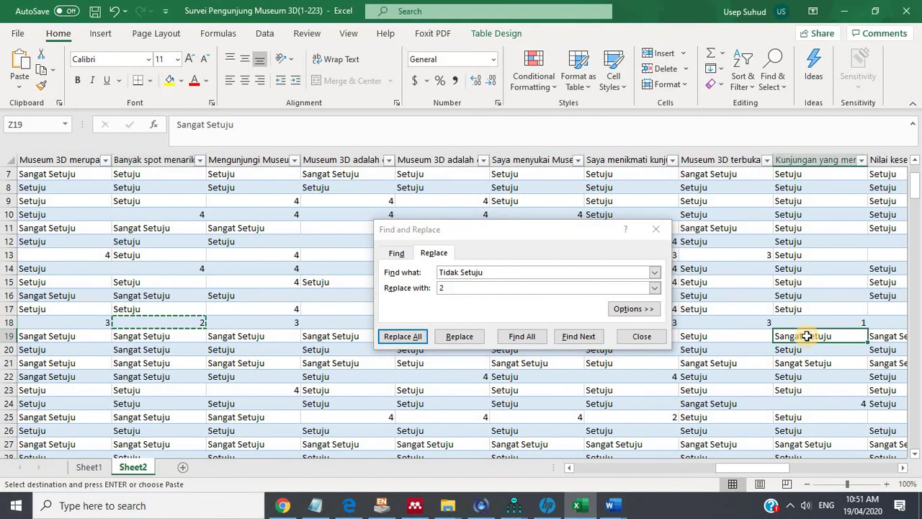
pyautogui.click(409, 265)
pyautogui.click(409, 266)
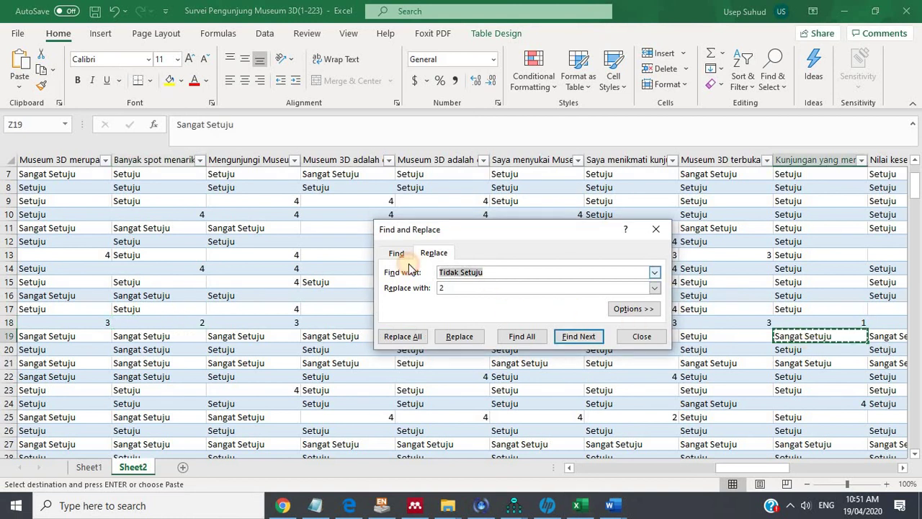
pyautogui.hotkey('ctrl', 'v')
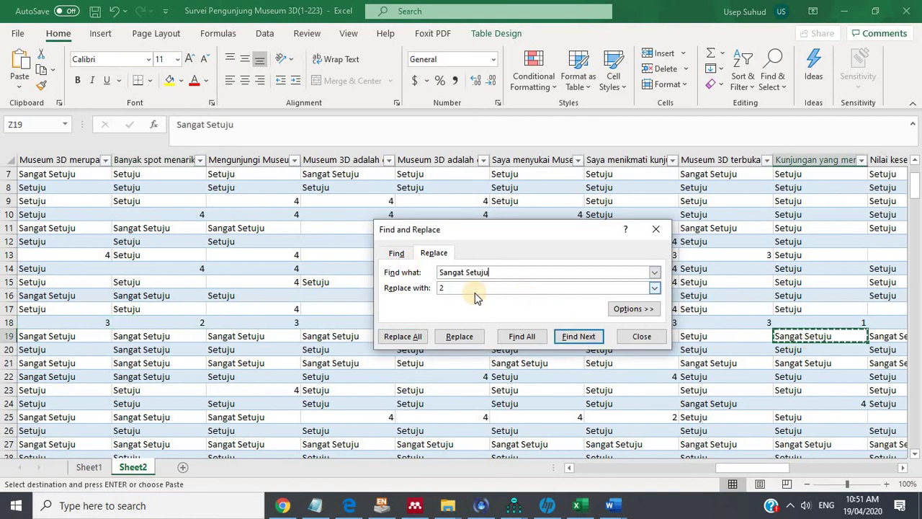
pyautogui.press('Tab')
pyautogui.write('6')
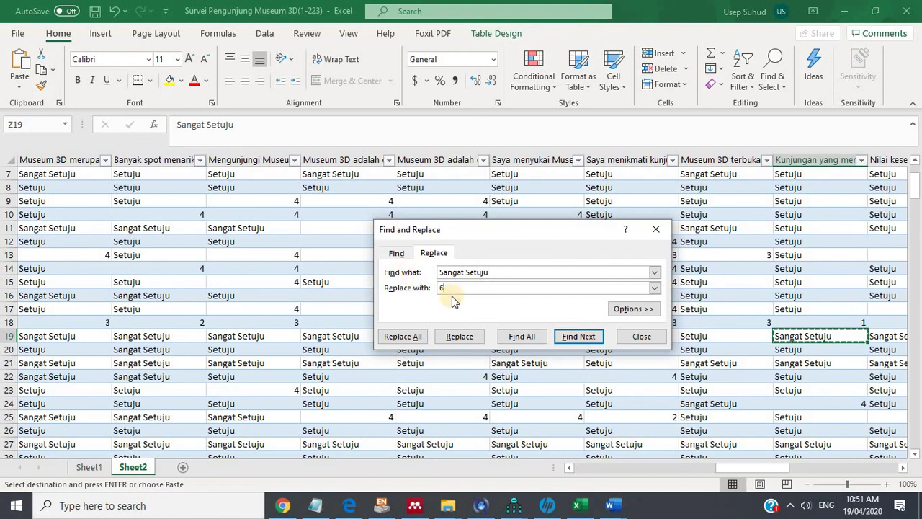
pyautogui.click(408, 337)
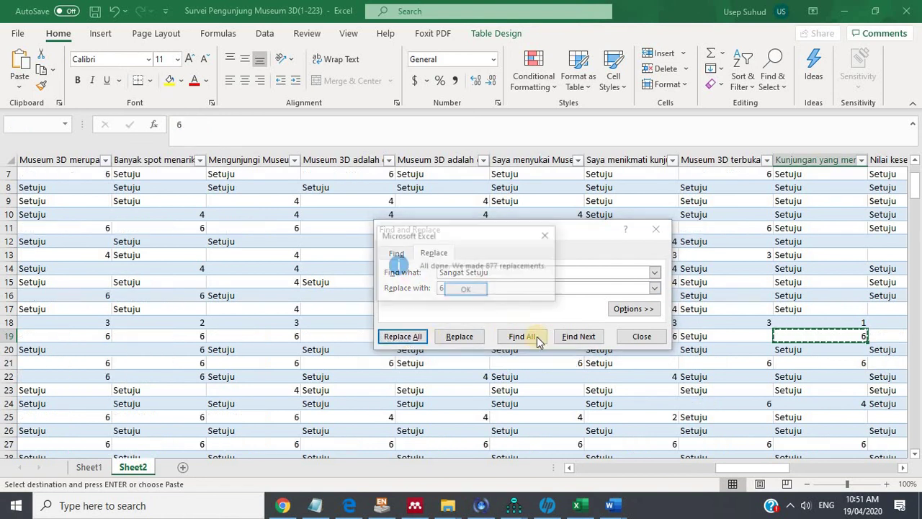
pyautogui.click(476, 293)
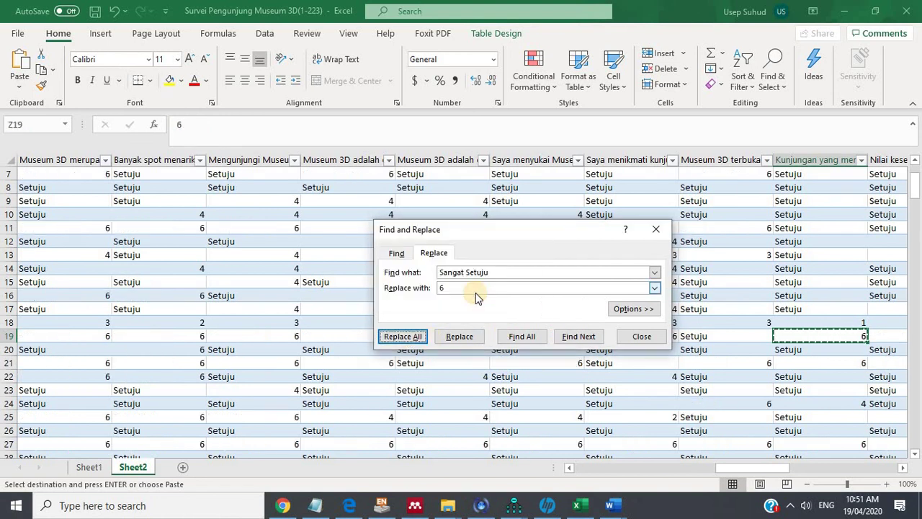
pyautogui.scroll(-9, 455, 419)
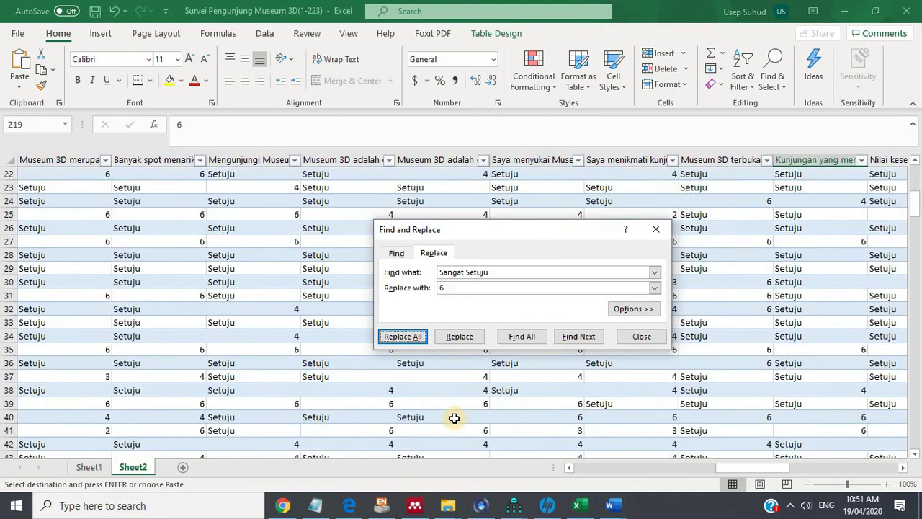
# Copy "Setuju" from cell Z7 as the search text and replace all remaining such answers on Sheet2 with 5.
pyautogui.scroll(-5, 454, 418)
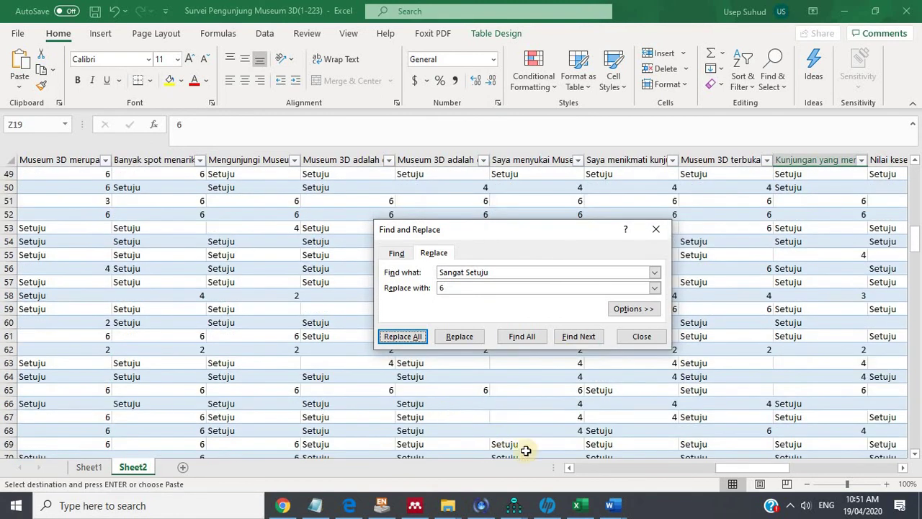
pyautogui.scroll(-4, 775, 394)
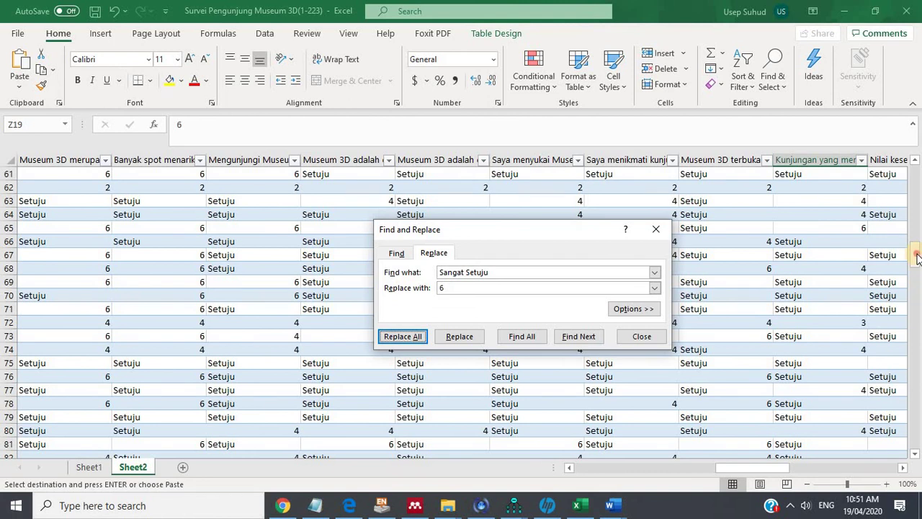
pyautogui.moveTo(916, 258); pyautogui.dragTo(916, 294)
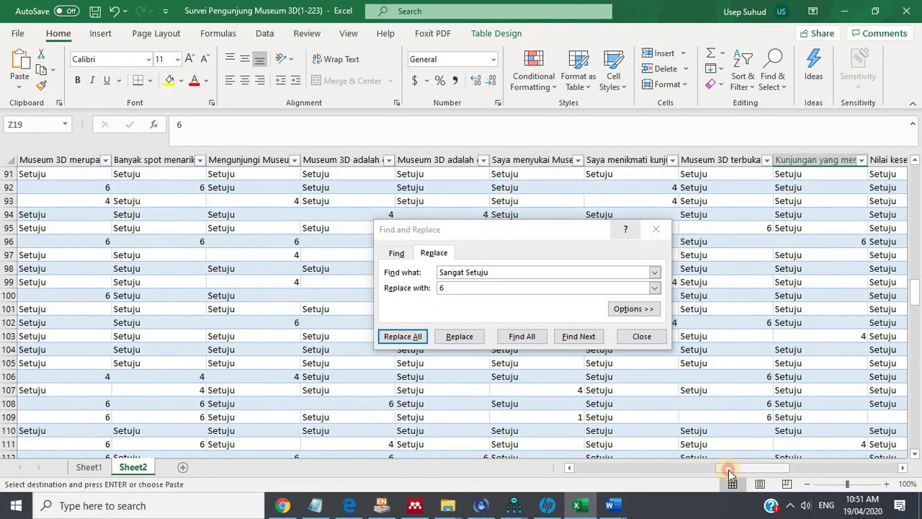
pyautogui.moveTo(728, 469); pyautogui.dragTo(740, 372)
pyautogui.scroll(16, 739, 372)
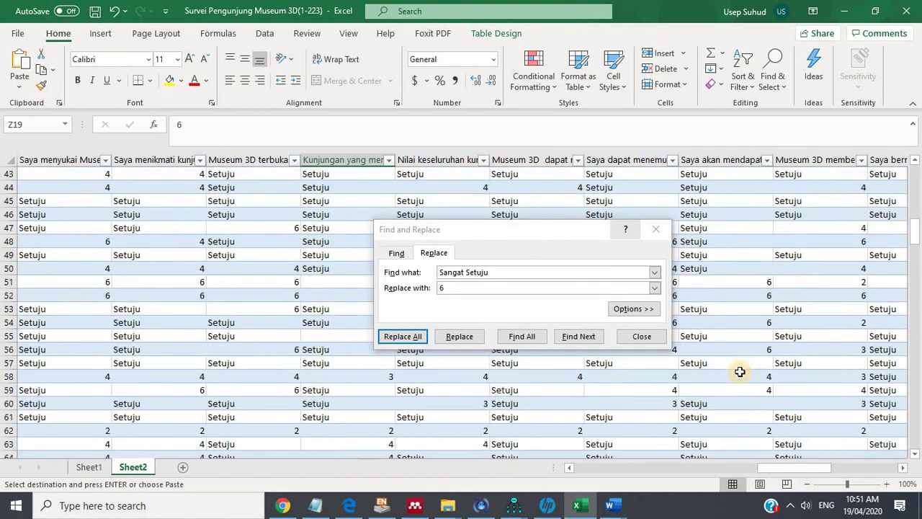
pyautogui.scroll(14, 739, 372)
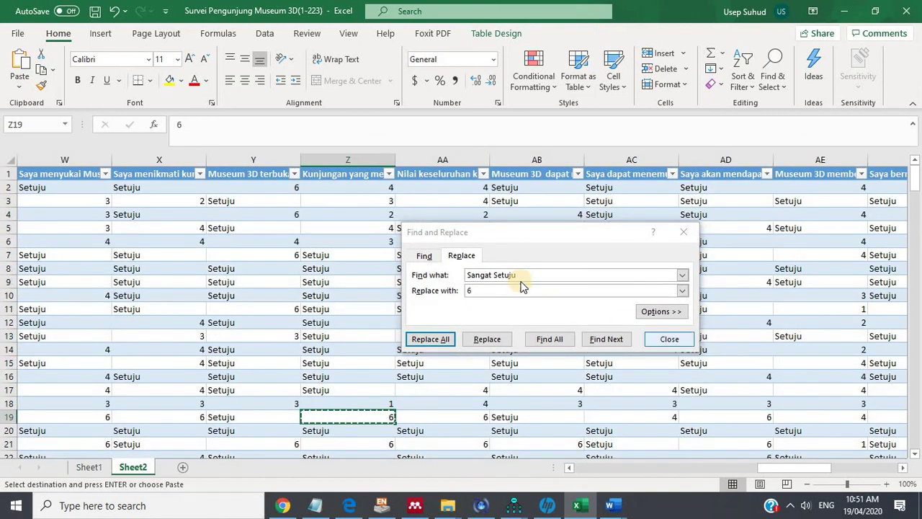
pyautogui.moveTo(522, 281); pyautogui.dragTo(450, 277)
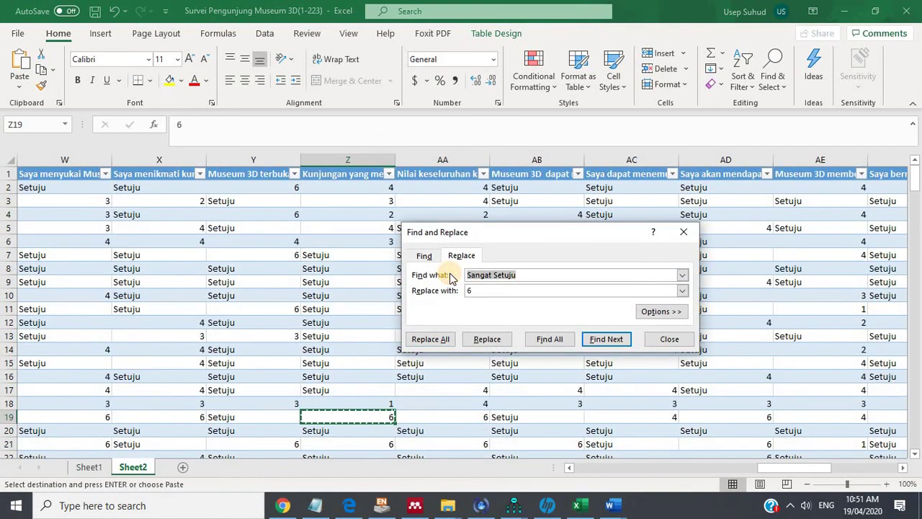
pyautogui.click(331, 255)
pyautogui.click(450, 265)
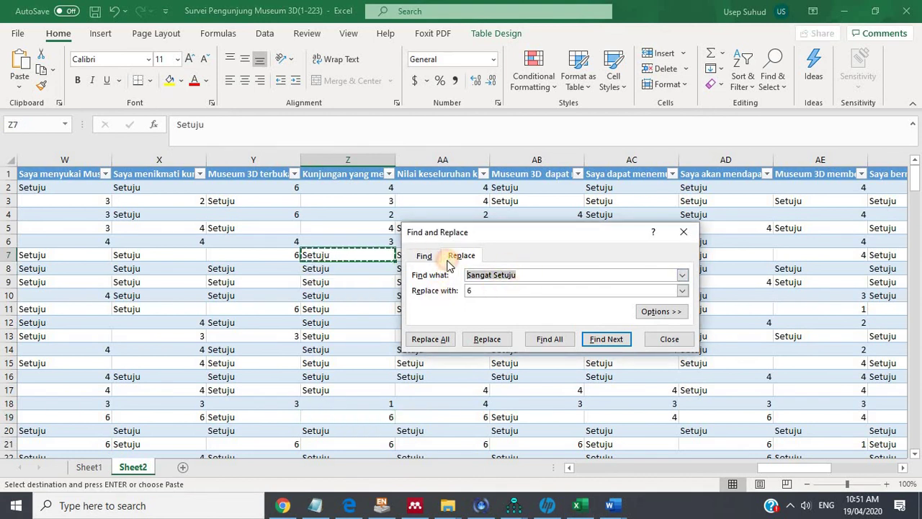
pyautogui.write('Setuju')
pyautogui.click(485, 290)
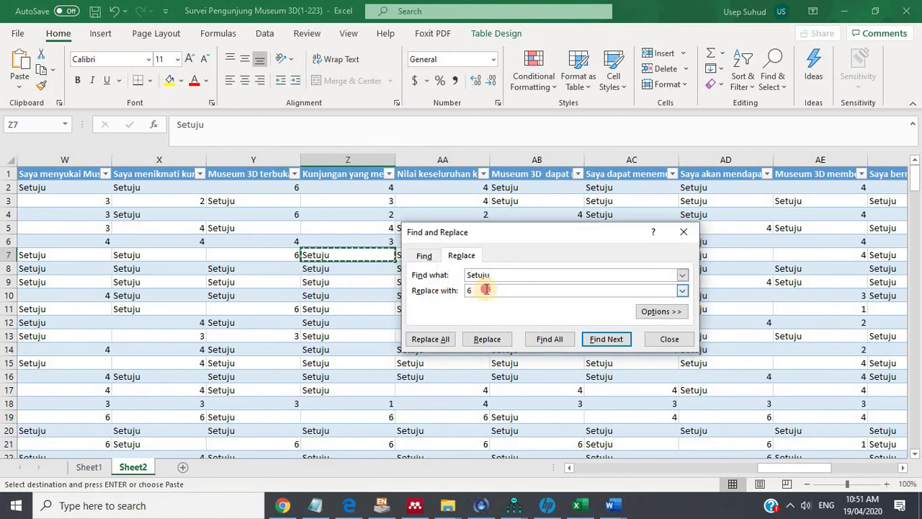
pyautogui.press('BackSpace')
pyautogui.write('5')
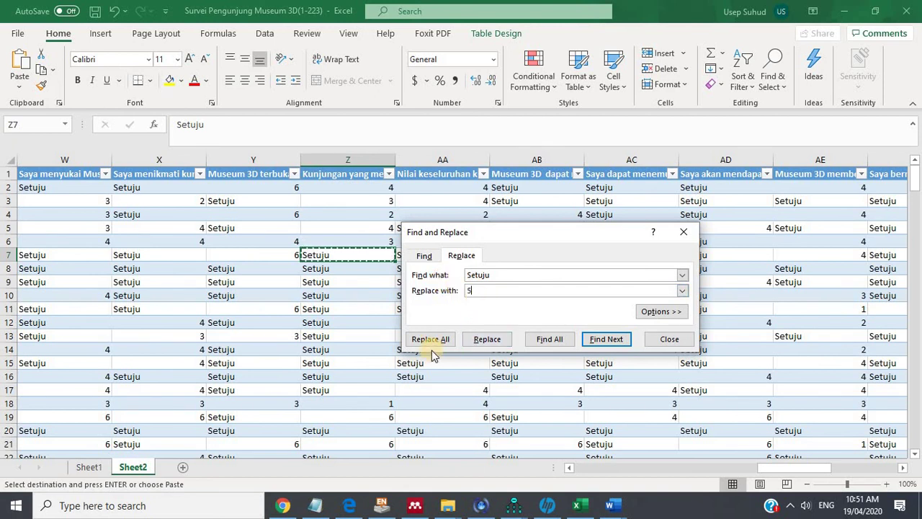
pyautogui.click(438, 343)
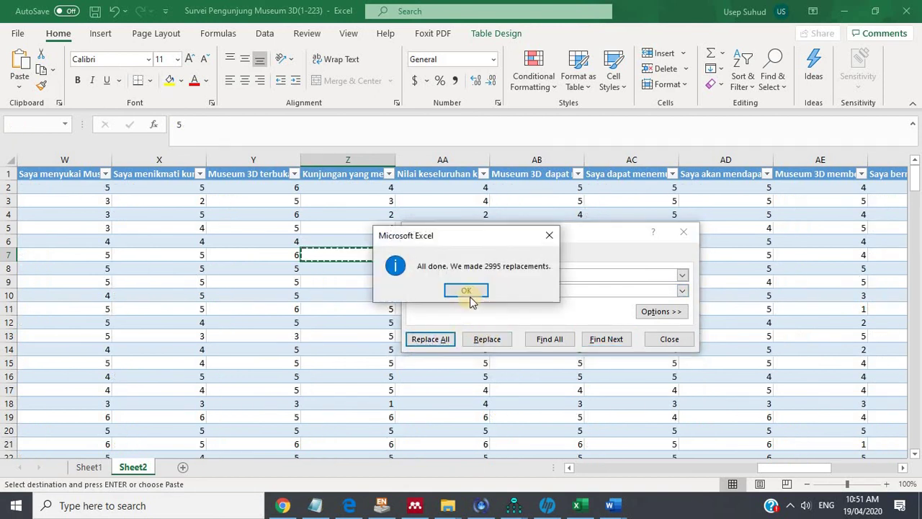
pyautogui.click(467, 292)
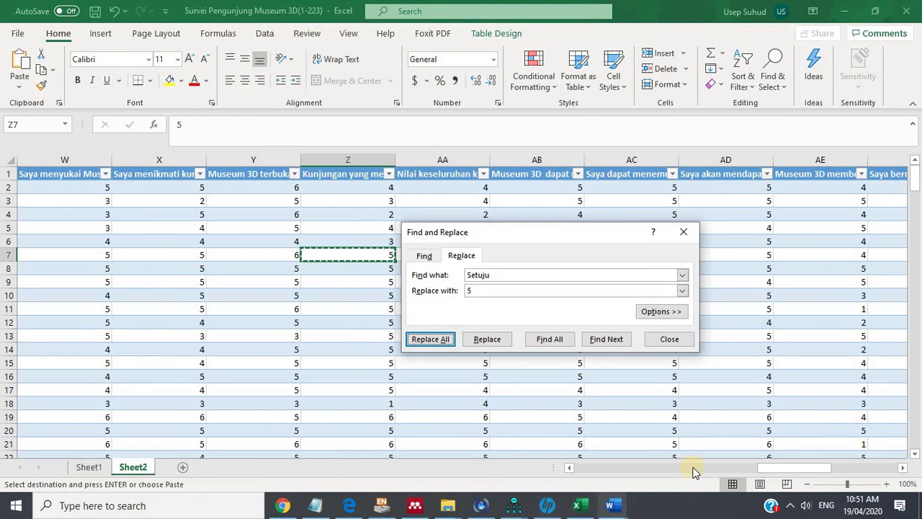
# Copy "Perempuan" from cell AI2 as the search text and replace all such gender entries on Sheet2 with 2.
pyautogui.moveTo(764, 467); pyautogui.dragTo(818, 472)
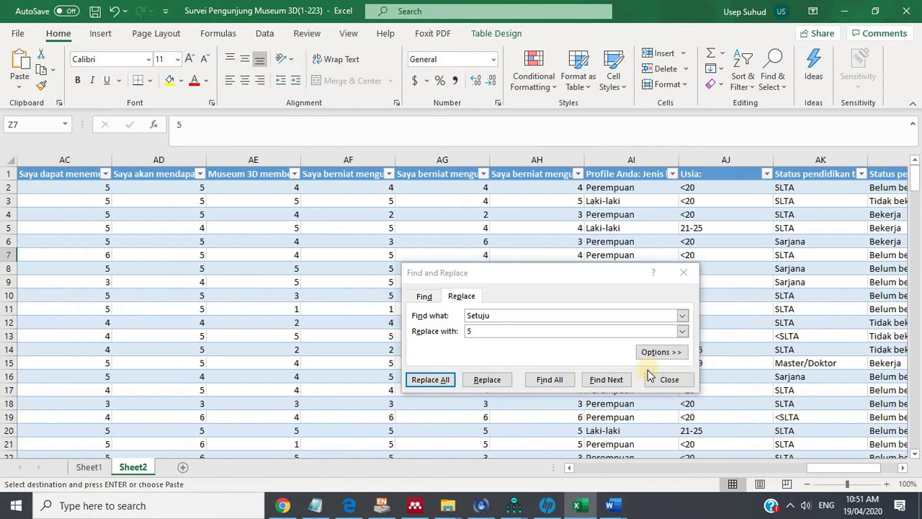
pyautogui.click(508, 315)
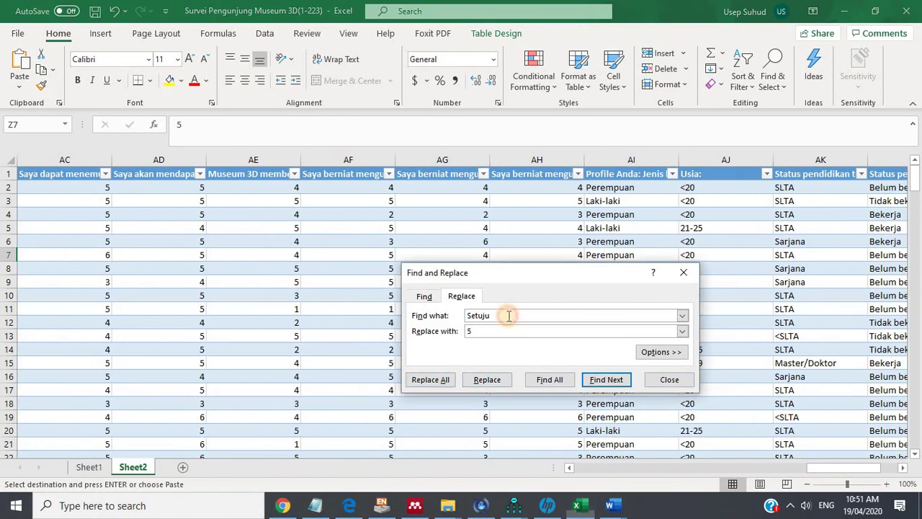
pyautogui.click(622, 185)
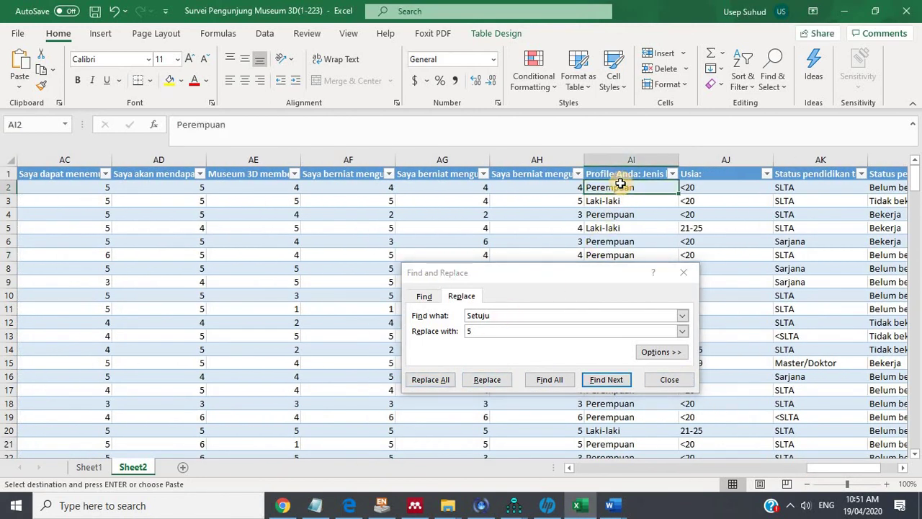
pyautogui.doubleClick(481, 314)
pyautogui.write('Perempuan')
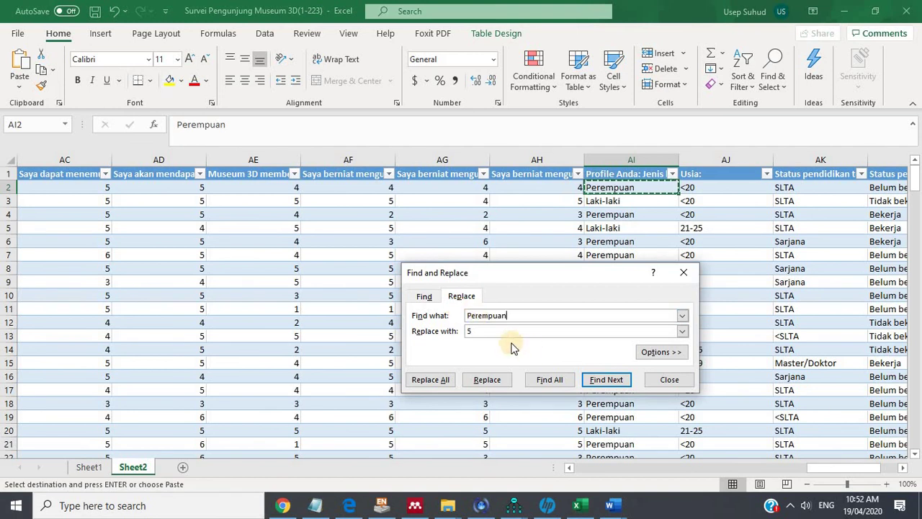
pyautogui.doubleClick(467, 330)
pyautogui.write('2')
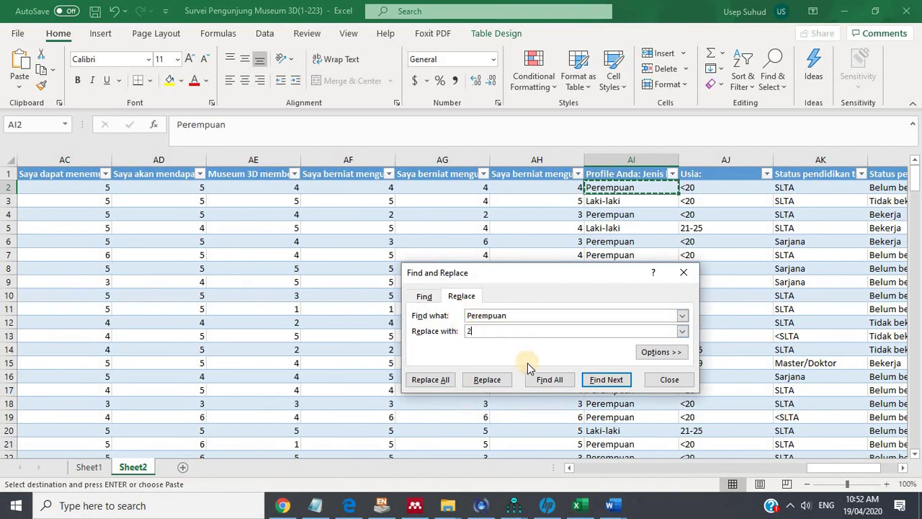
pyautogui.click(431, 382)
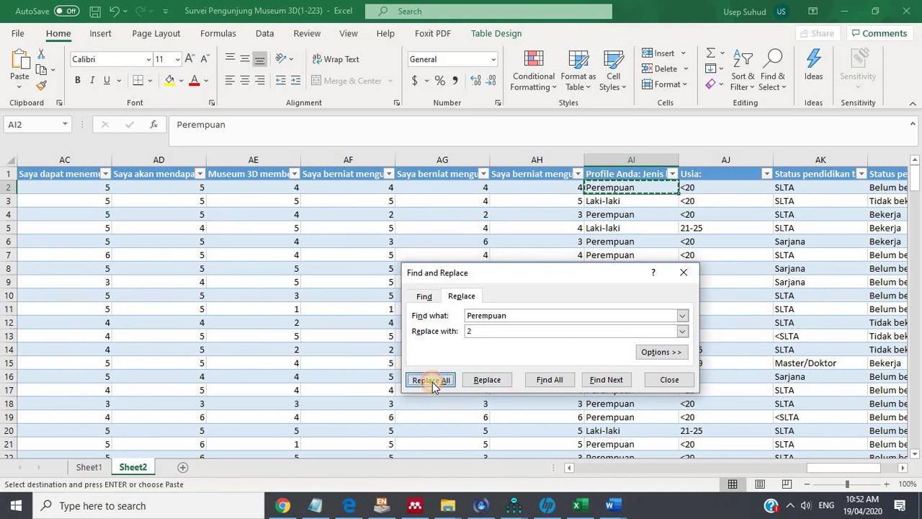
pyautogui.click(467, 291)
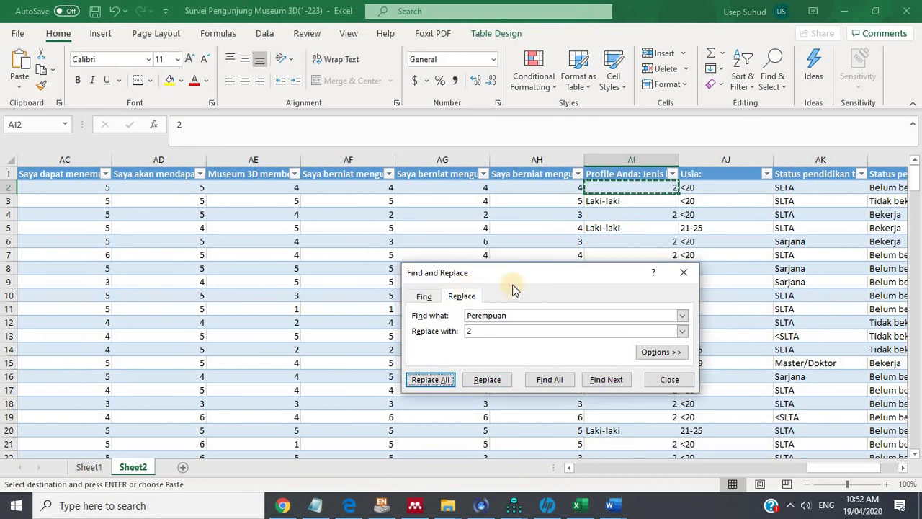
# Copy "Laki-laki" from cell AI3 as the search text and replace all such gender entries on Sheet2 with 1.
pyautogui.click(622, 200)
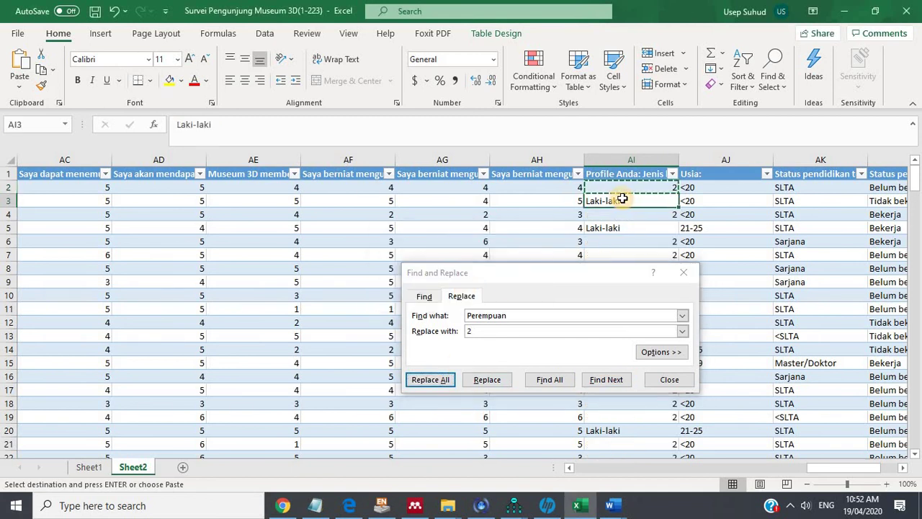
pyautogui.click(452, 310)
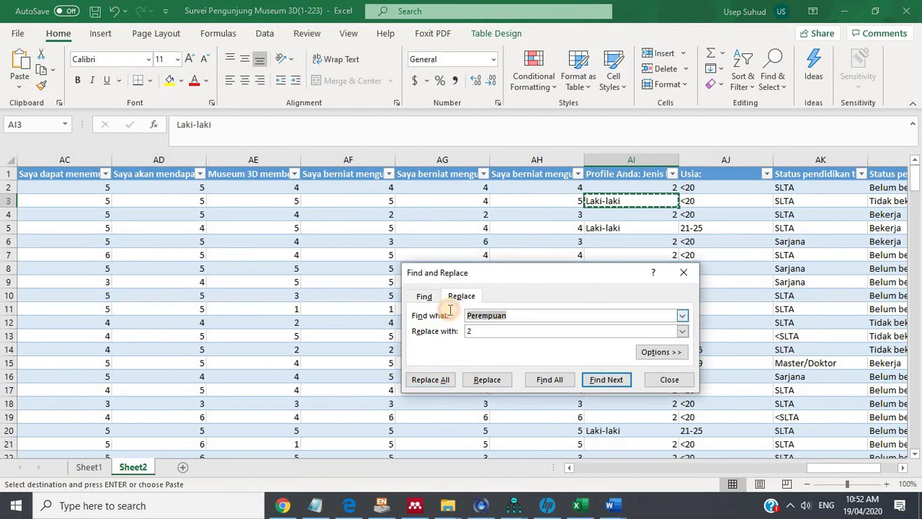
pyautogui.write('Laki-laki')
pyautogui.click(452, 331)
pyautogui.write('1')
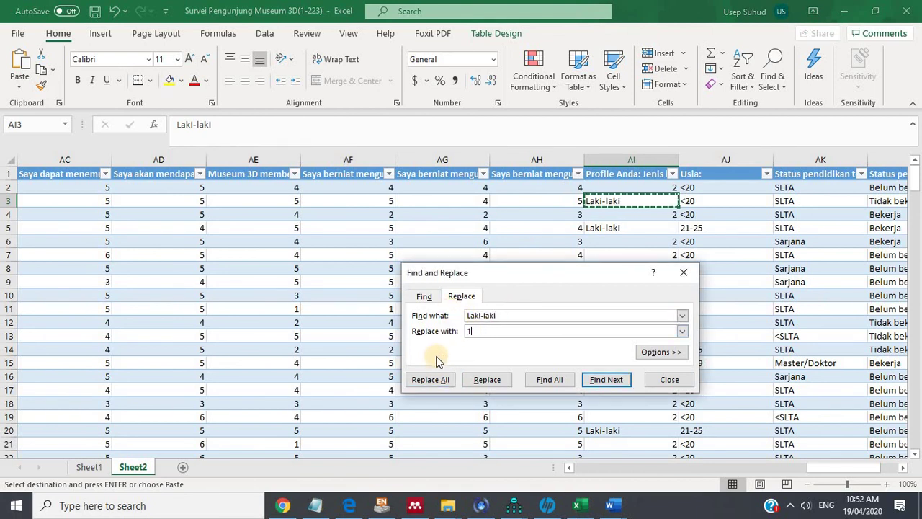
pyautogui.click(430, 379)
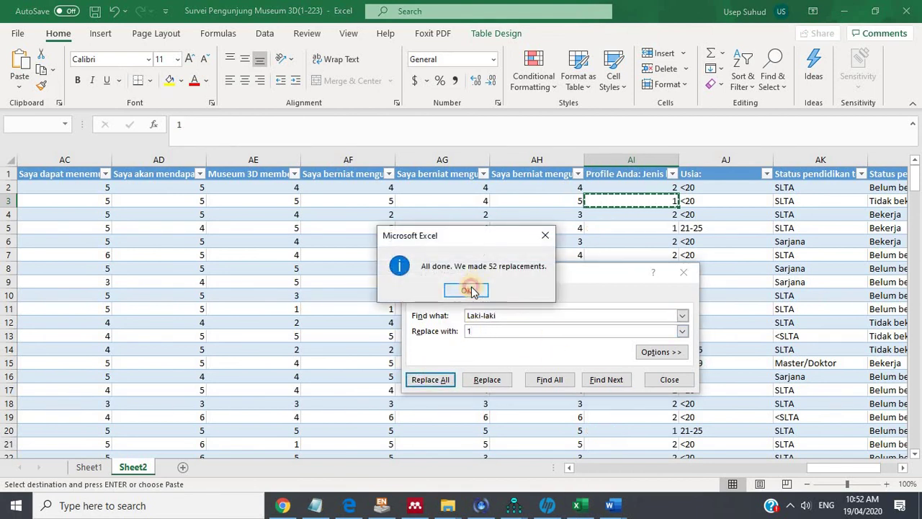
pyautogui.click(468, 290)
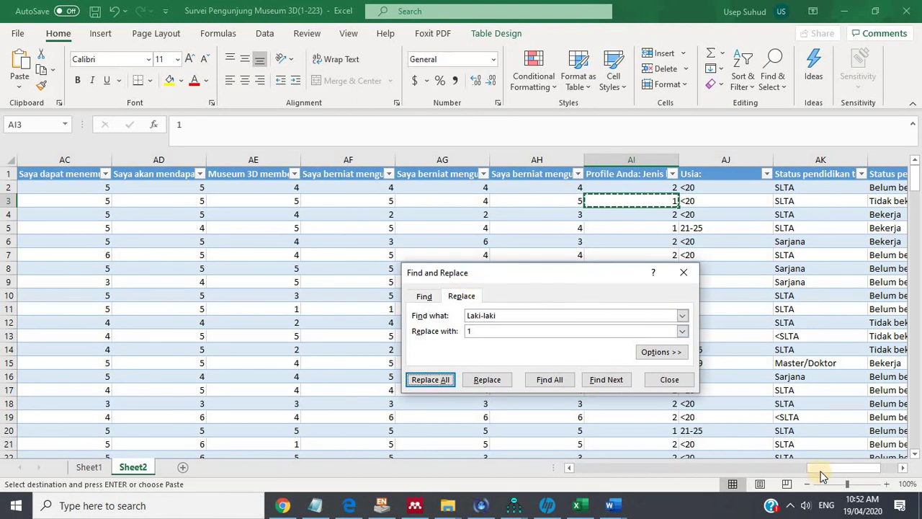
# Close the find-and-replace dialog and copy all response rows on Sheet2, from A2 to AM224, without the header row.
pyautogui.moveTo(822, 468); pyautogui.dragTo(618, 477)
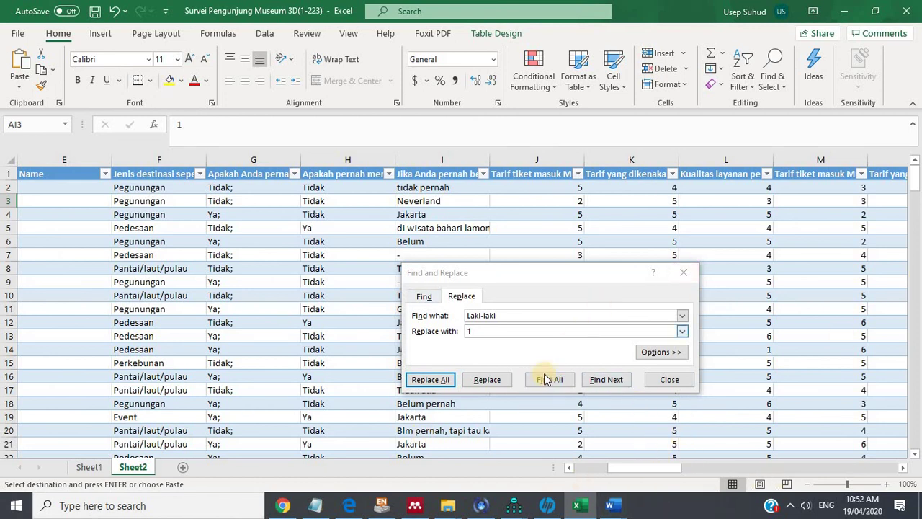
pyautogui.click(684, 272)
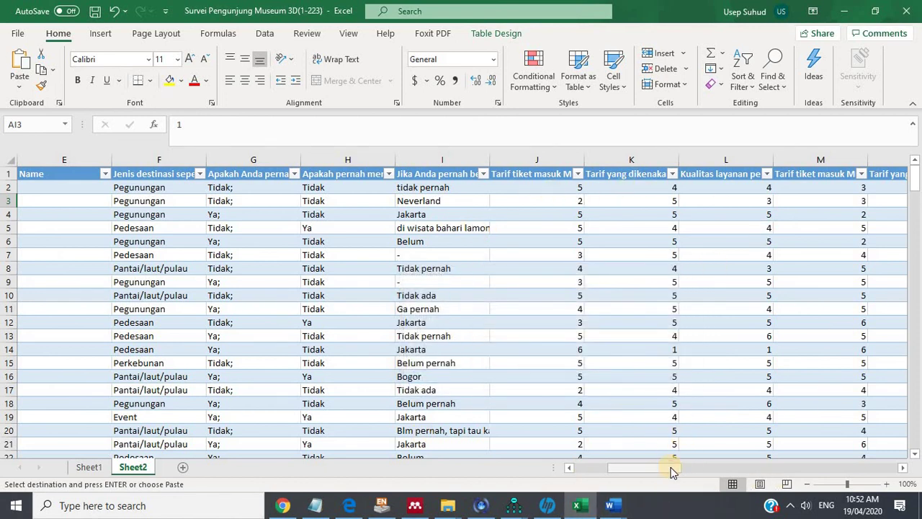
pyautogui.moveTo(670, 469); pyautogui.dragTo(539, 469)
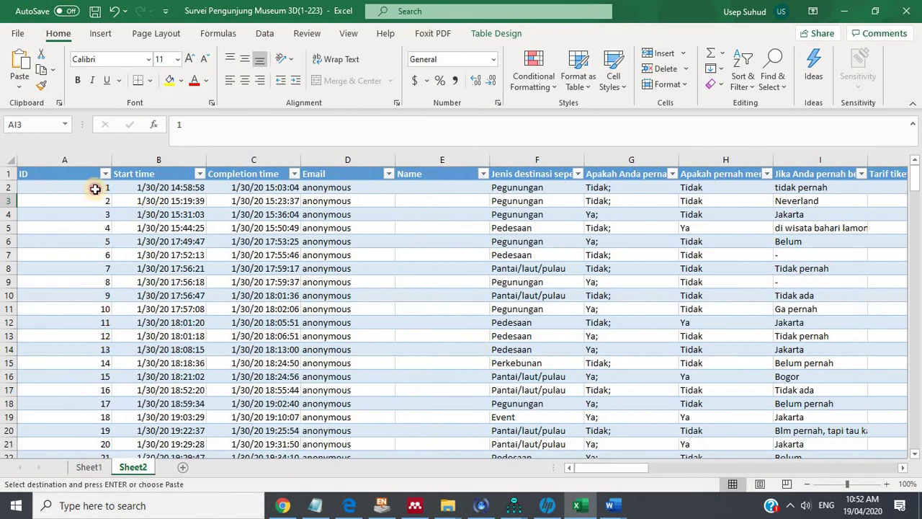
pyautogui.moveTo(93, 189); pyautogui.dragTo(721, 329)
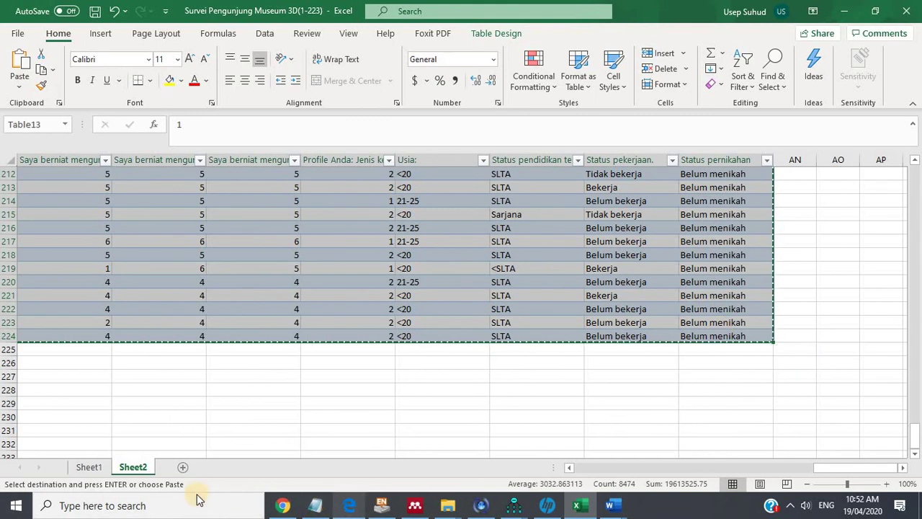
# Launch IBM SPSS Statistics 22 and dismiss its welcome dialog to reach an empty dataset.
pyautogui.click(83, 505)
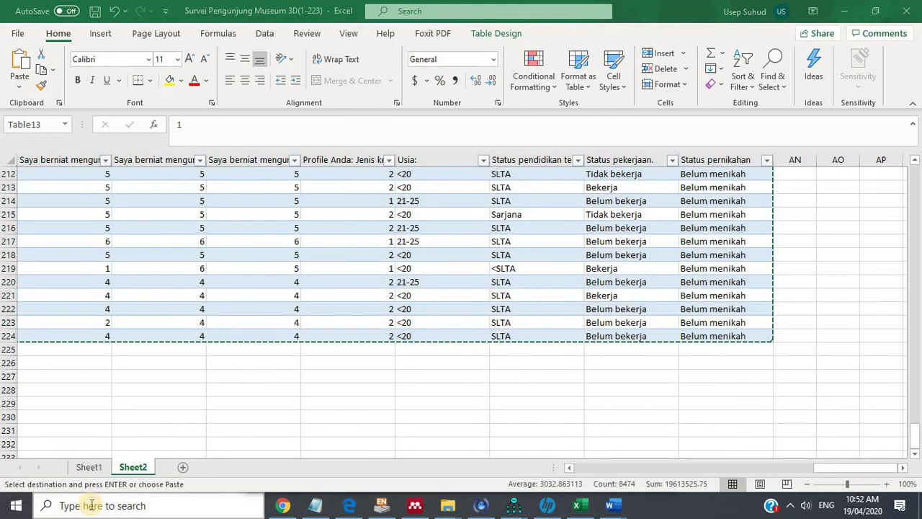
pyautogui.write('s')
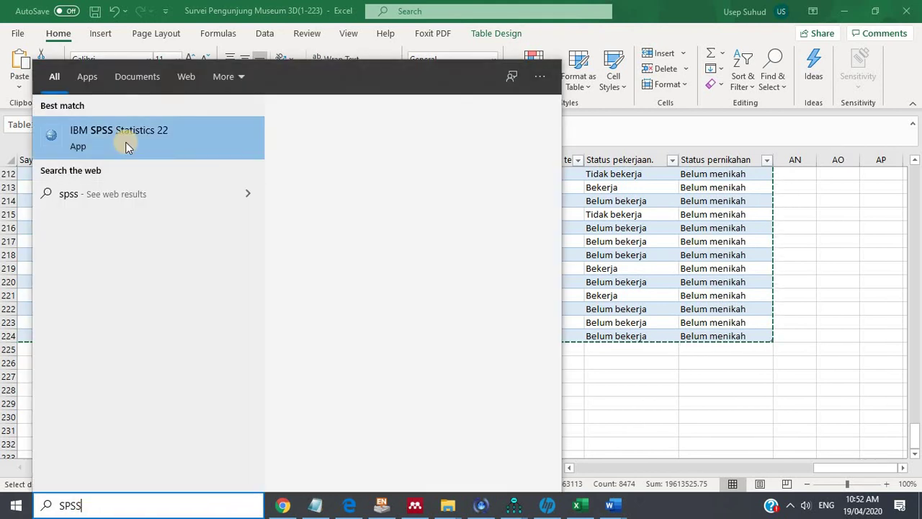
pyautogui.click(127, 144)
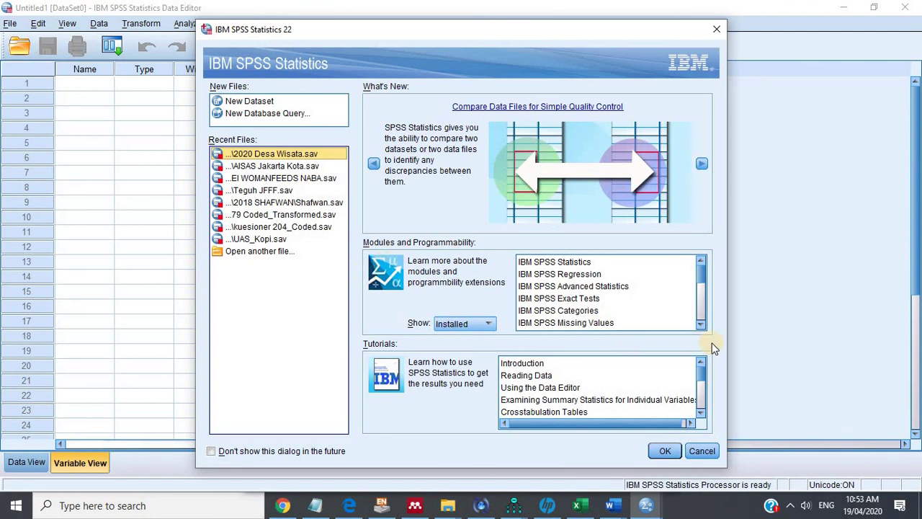
pyautogui.click(701, 450)
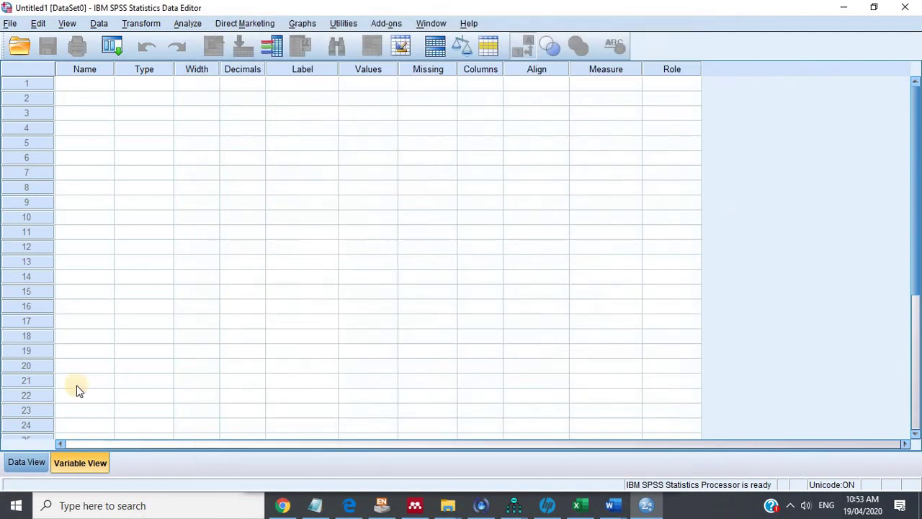
# Paste the copied survey responses into the SPSS data grid, starting at the first row of the first column.
pyautogui.click(23, 463)
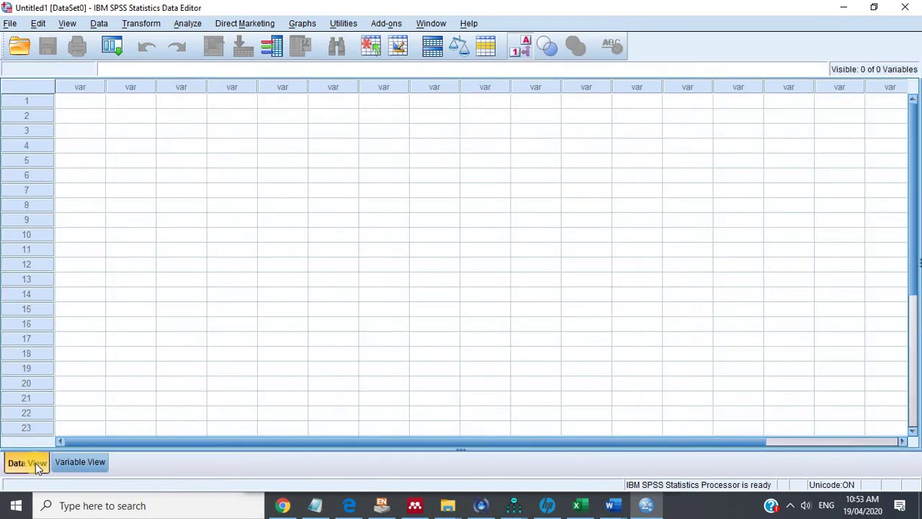
pyautogui.click(81, 462)
pyautogui.click(26, 462)
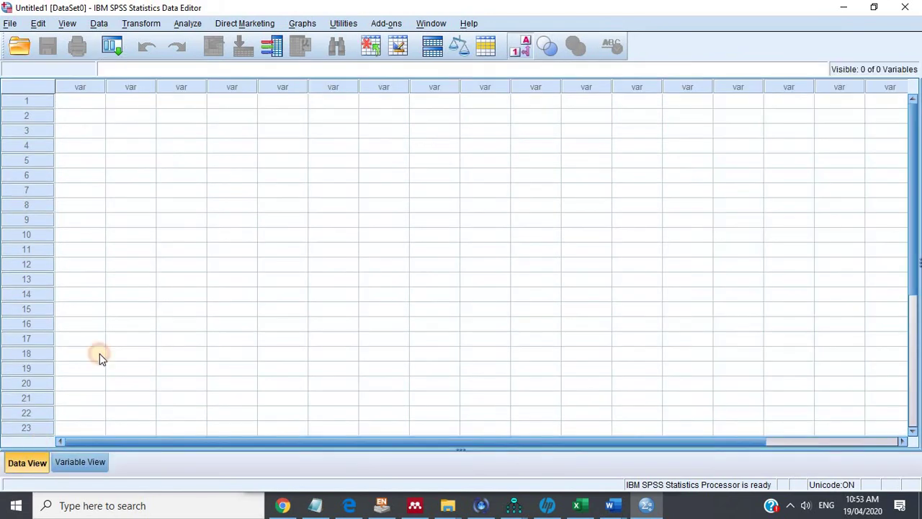
pyautogui.click(88, 103)
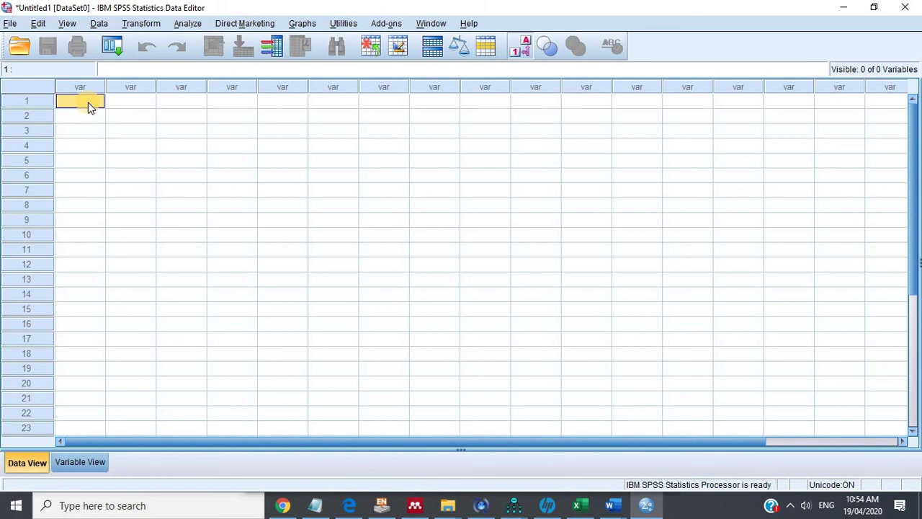
pyautogui.hotkey('ctrl', 'v')
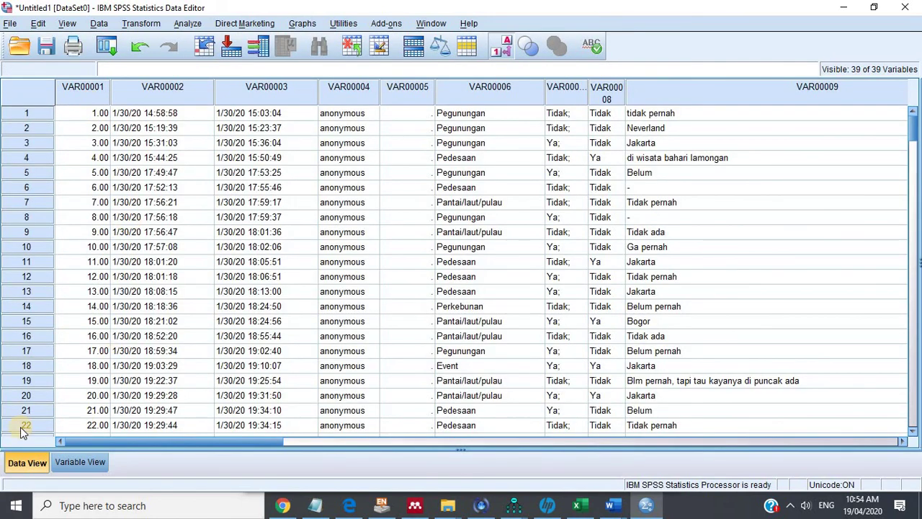
# In the variable definitions, start the value labels for VAR00010 with 1 = "Sangat Tidak Setuju".
pyautogui.moveTo(161, 442); pyautogui.dragTo(300, 441)
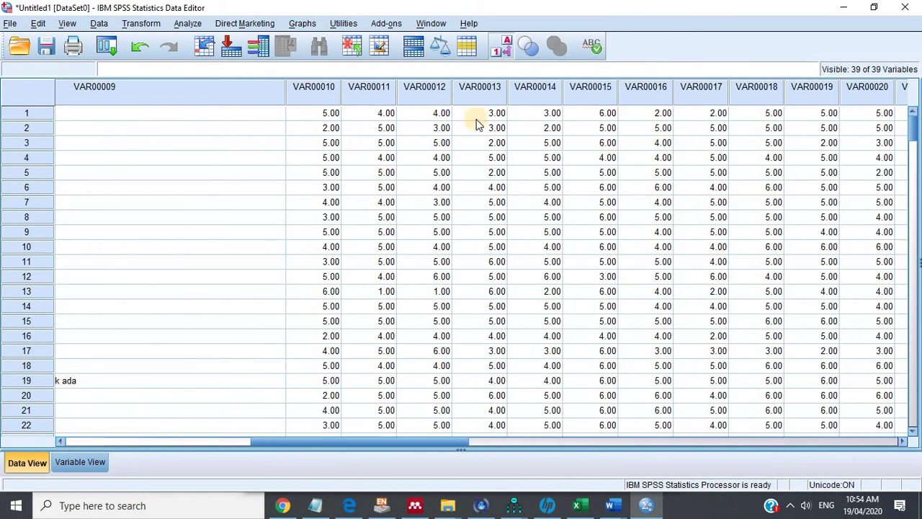
pyautogui.click(81, 463)
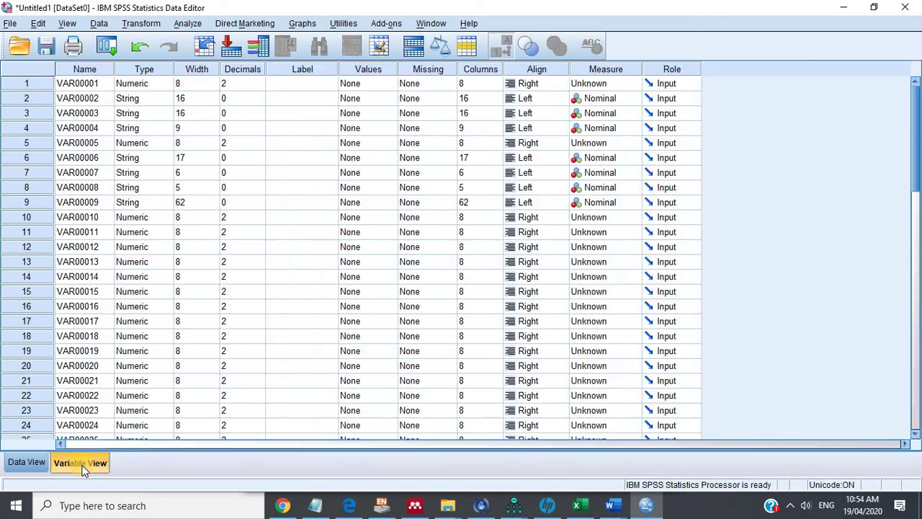
pyautogui.click(27, 462)
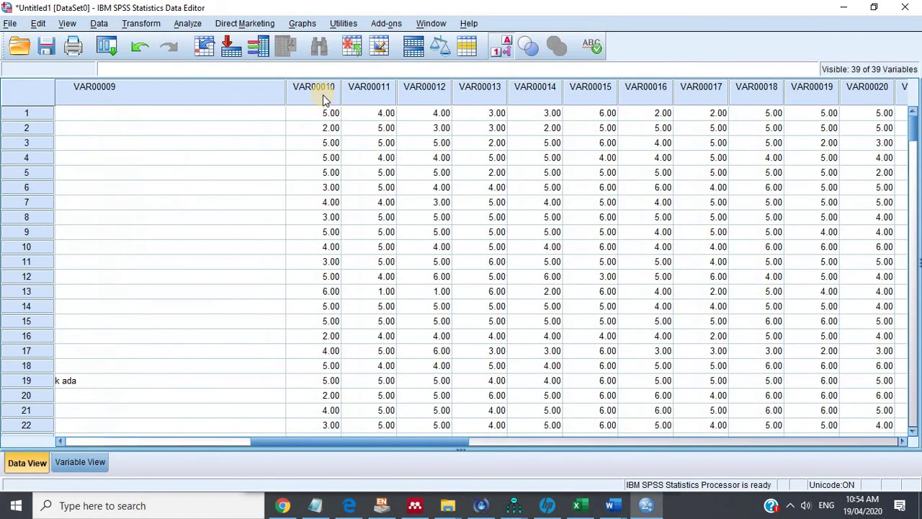
pyautogui.moveTo(322, 444)
pyautogui.mouseDown()
pyautogui.moveTo(579, 447)
pyautogui.moveTo(565, 449)
pyautogui.mouseUp()
pyautogui.click(72, 463)
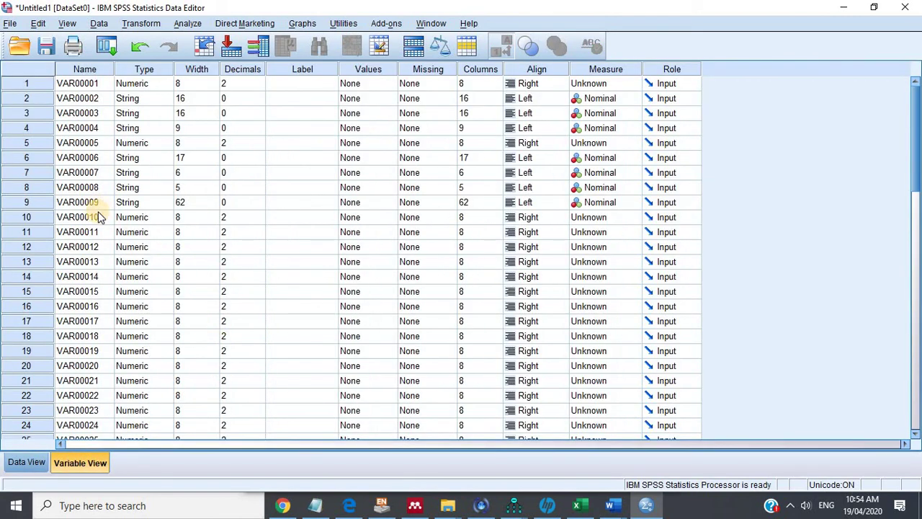
pyautogui.click(380, 220)
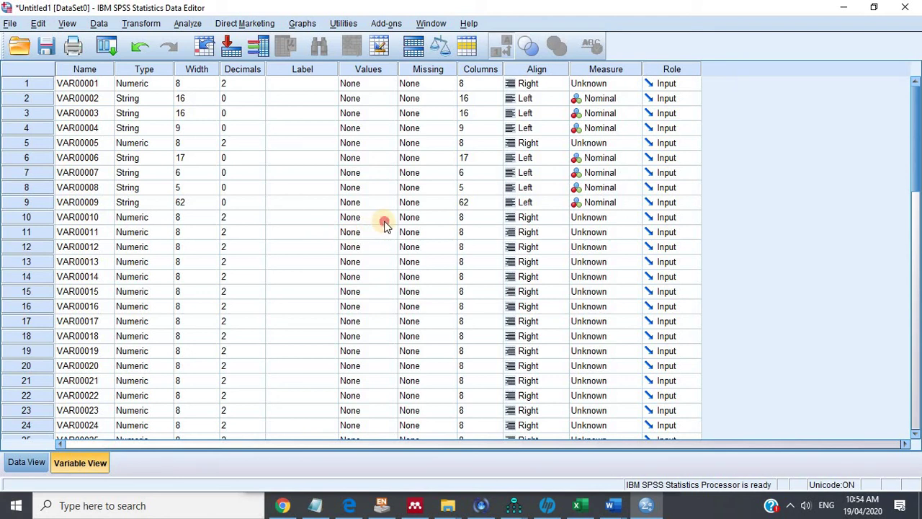
pyautogui.click(389, 218)
pyautogui.write('1')
pyautogui.click(370, 219)
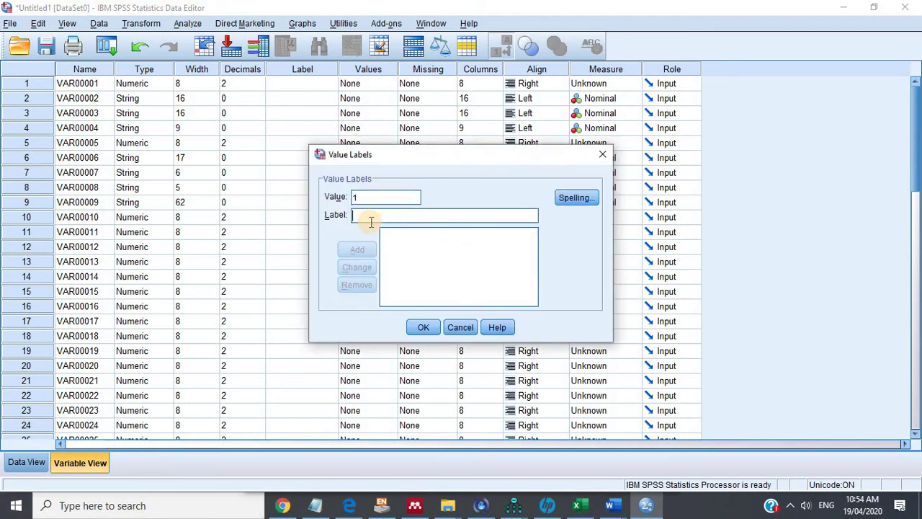
pyautogui.write('s')
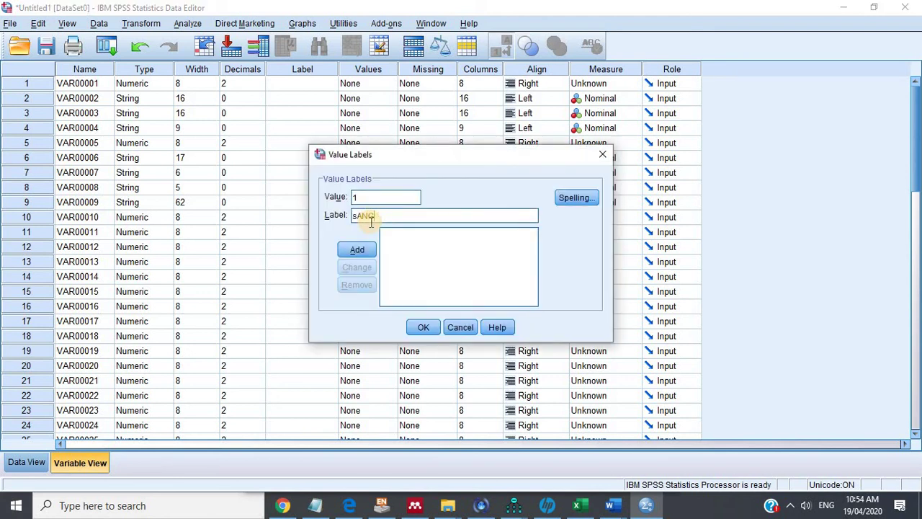
pyautogui.press('BackSpace')
pyautogui.write('Setuju')
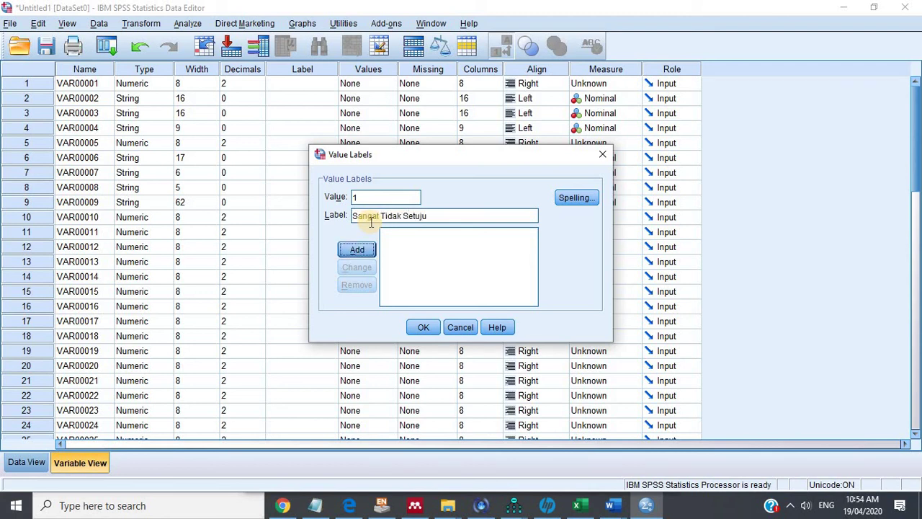
pyautogui.press('Return')
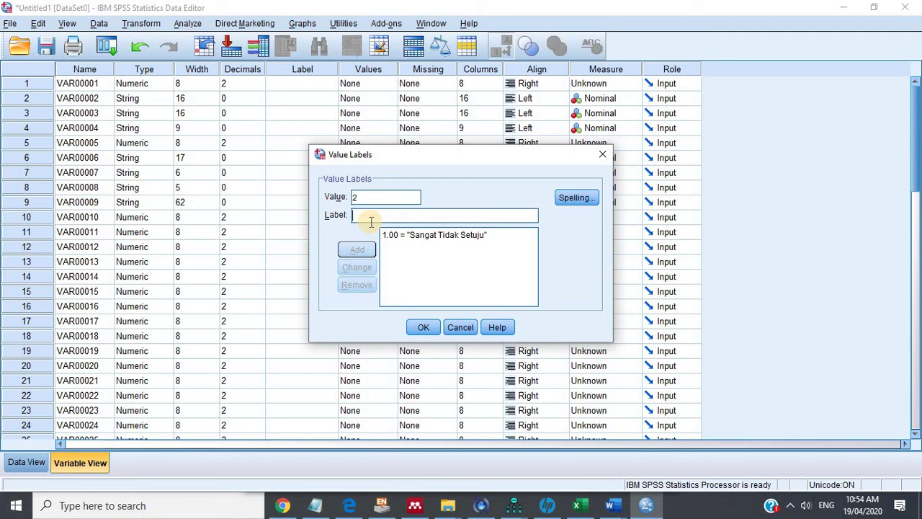
# Add the value labels 2 = "Tidak Setuju" and 3 = "Sedikit Tidak Setuju" for VAR00010.
pyautogui.write('Tidak Setuju')
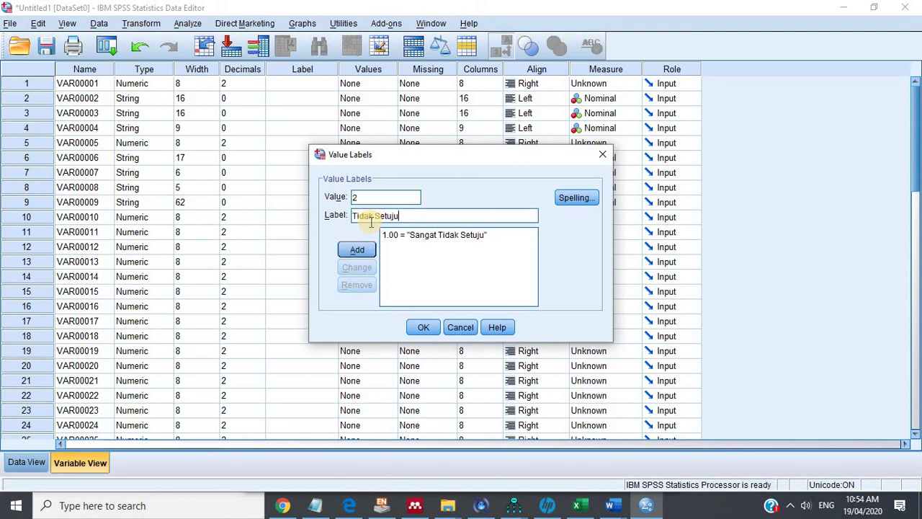
pyautogui.press('Tab')
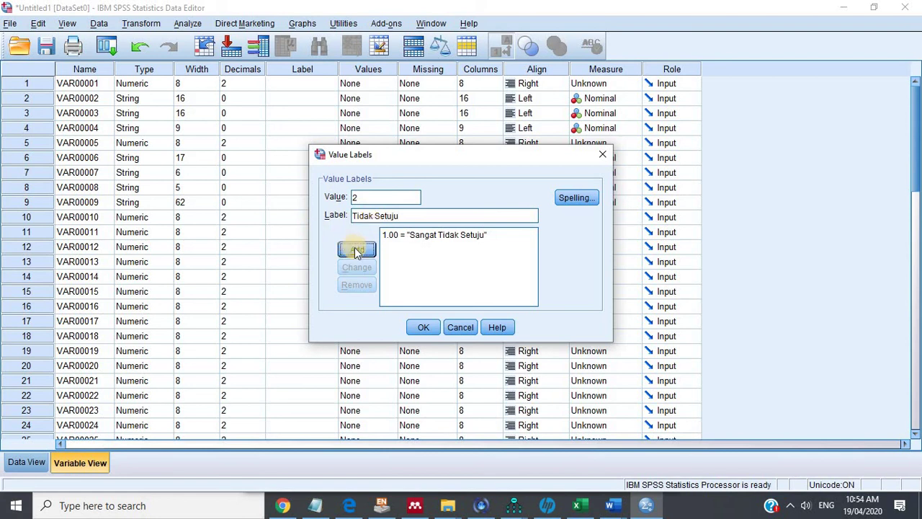
pyautogui.click(355, 247)
pyautogui.write('3')
pyautogui.press('Tab')
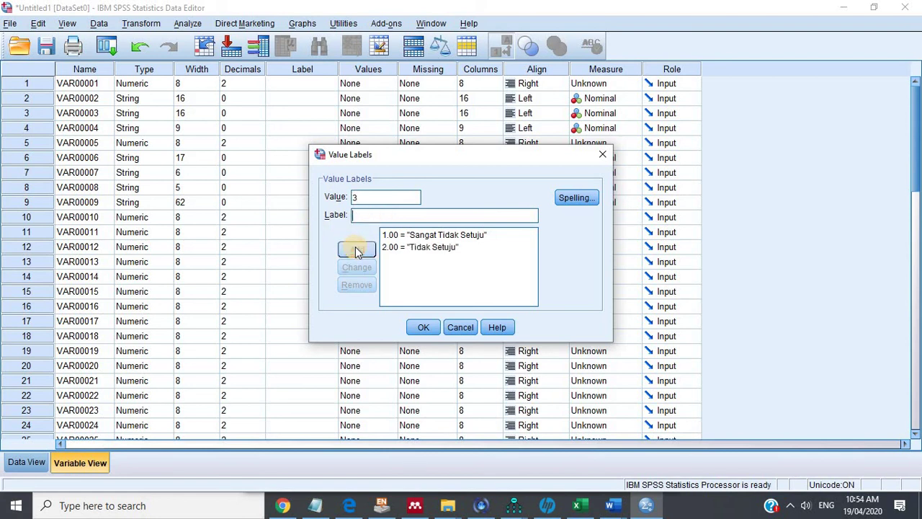
pyautogui.write('Sedikit Tidak Setuju')
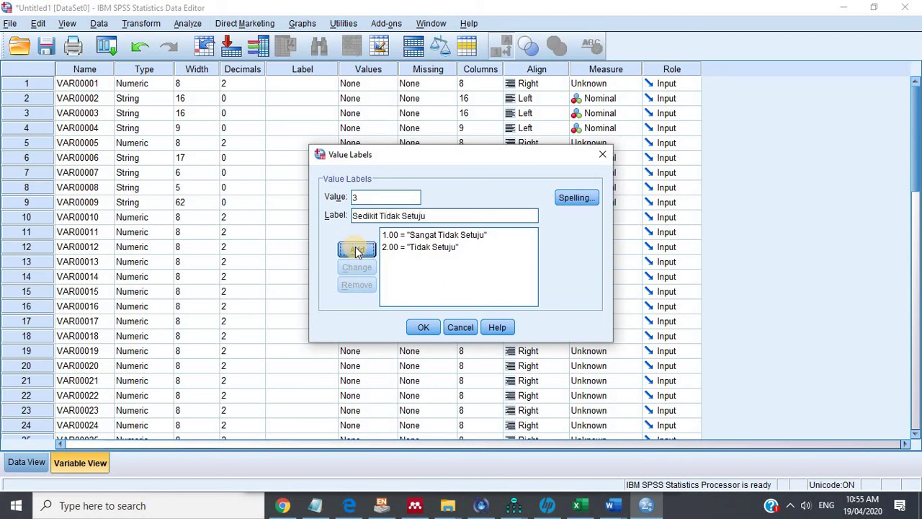
pyautogui.click(357, 250)
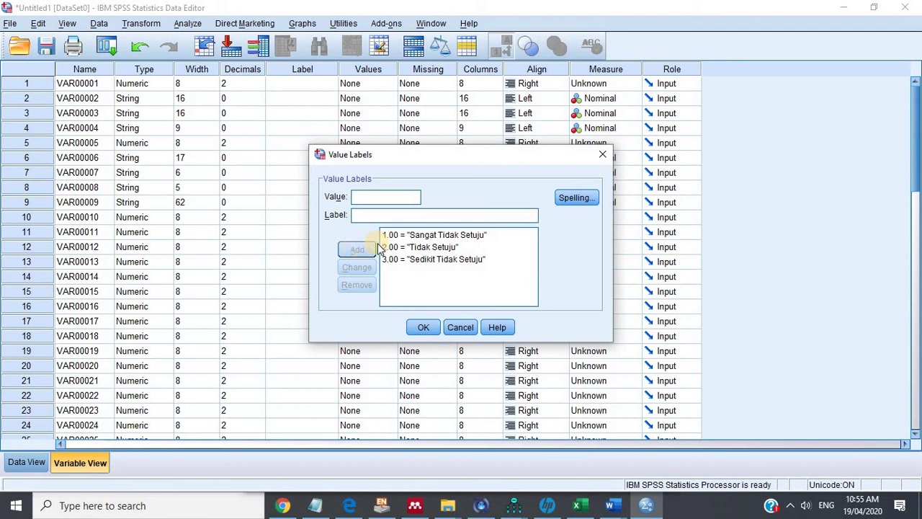
# Add the value labels 4 = "Sedikit Setuju" and 5 = "Setuju" for VAR00010.
pyautogui.write('4')
pyautogui.click(393, 214)
pyautogui.write('Sedikit Set')
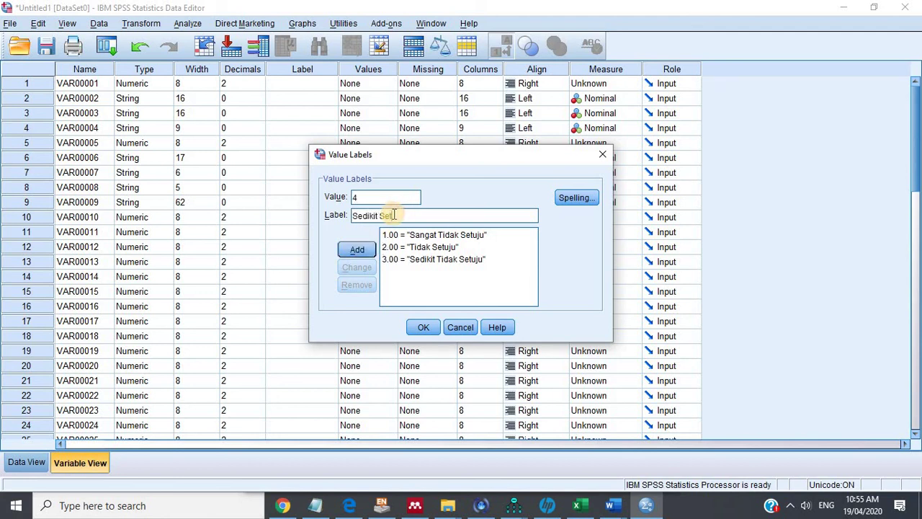
pyautogui.write('uju')
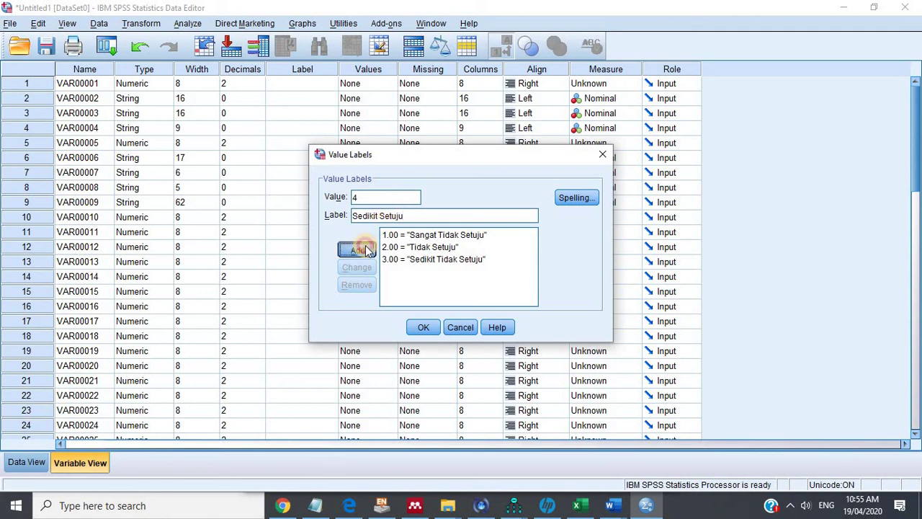
pyautogui.click(357, 249)
pyautogui.click(375, 199)
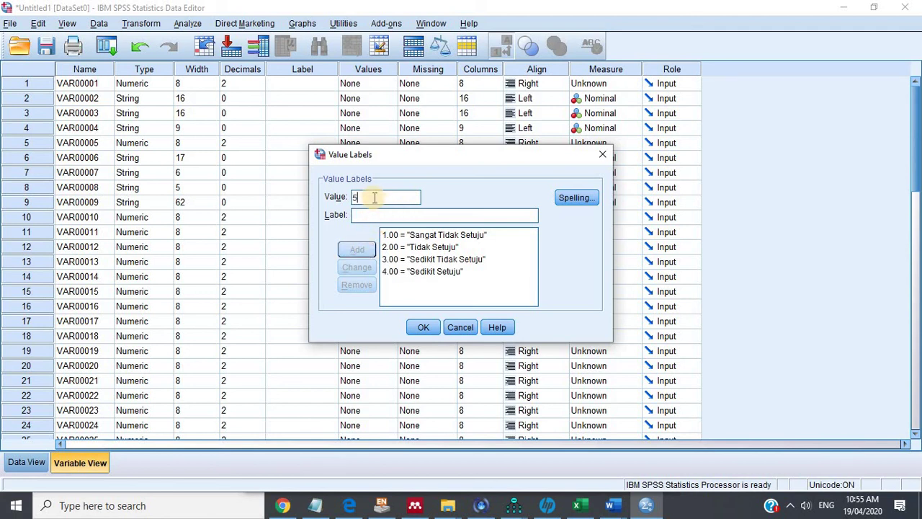
pyautogui.write('Setuju')
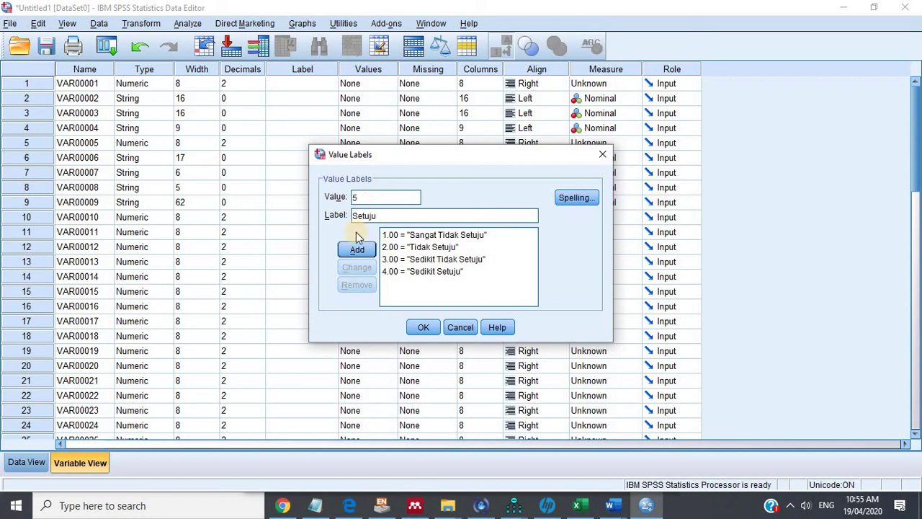
pyautogui.click(357, 249)
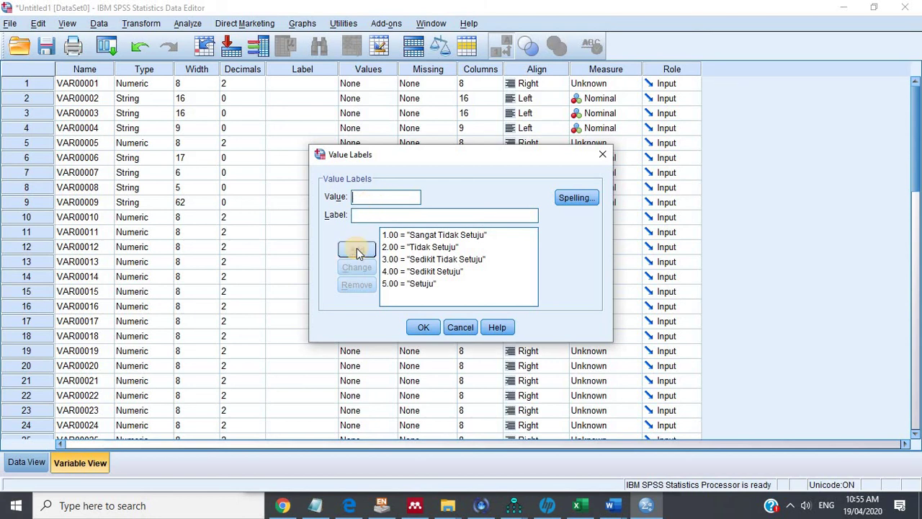
# Add the value label 6 = "Sangat Setuju" and apply the label set to VAR00010.
pyautogui.click(419, 220)
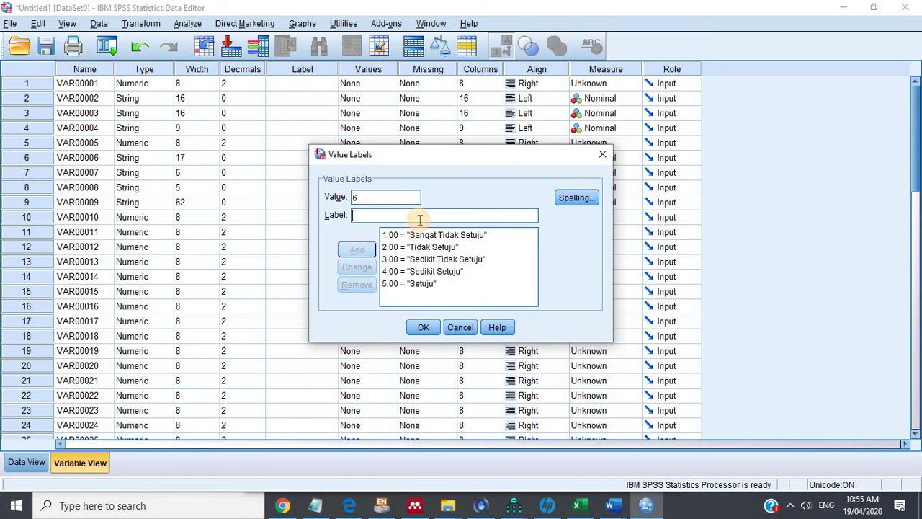
pyautogui.write('Sangat Setuju')
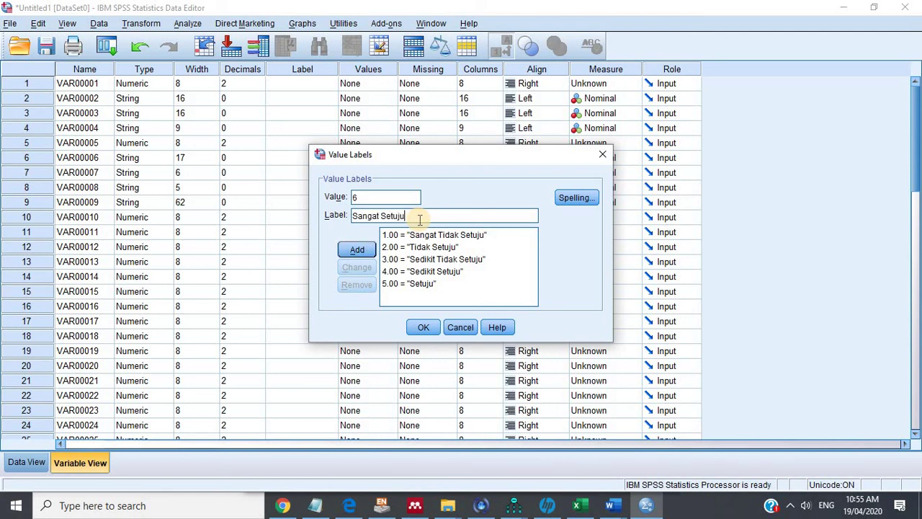
pyautogui.click(360, 251)
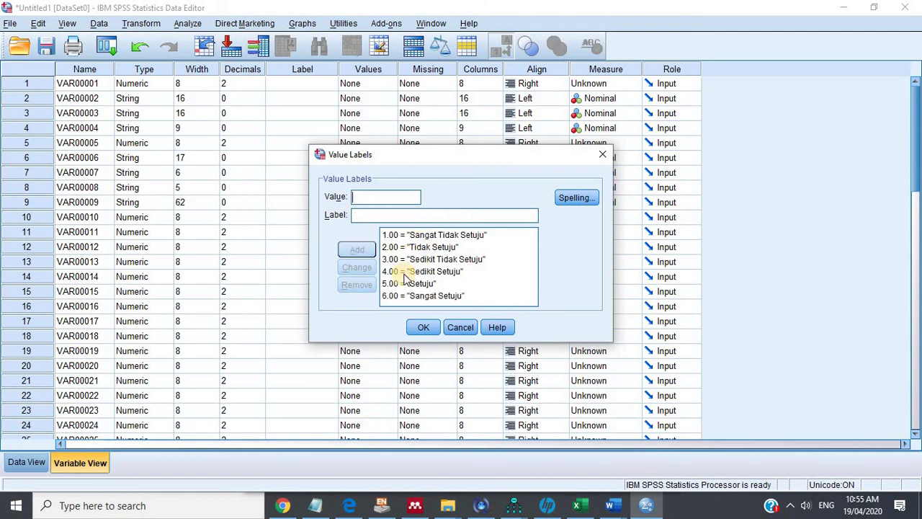
pyautogui.click(426, 327)
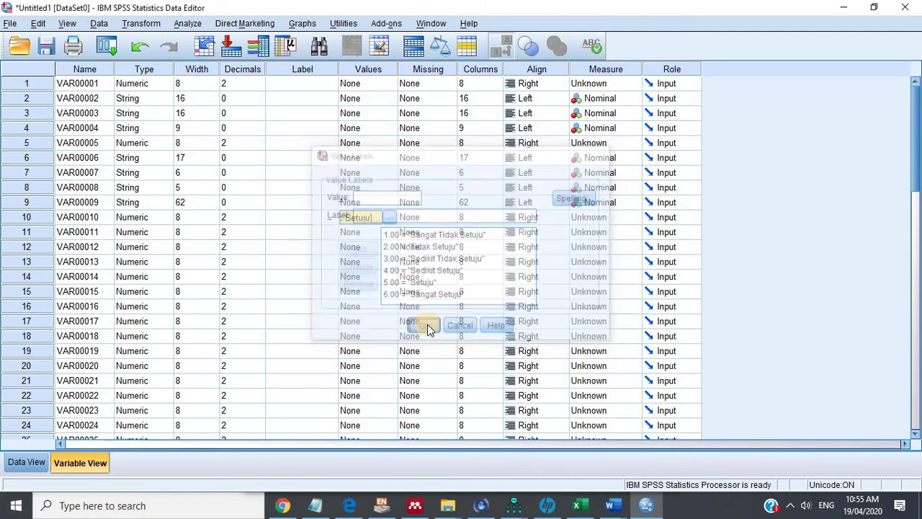
# Copy the value labels of VAR00010 to all variables from VAR00011 through VAR00035.
pyautogui.moveTo(364, 232); pyautogui.dragTo(384, 393)
pyautogui.click(368, 351)
pyautogui.click(372, 232)
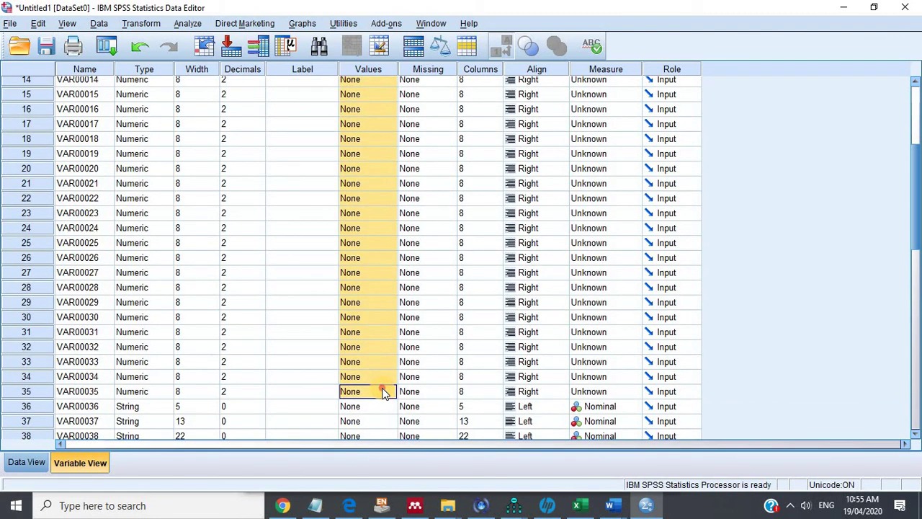
pyautogui.hotkey('ctrl', 'v')
# Start the value labels for the gender variable VAR00036 with 1 = "Laki-laki".
pyautogui.scroll(-3, 384, 387)
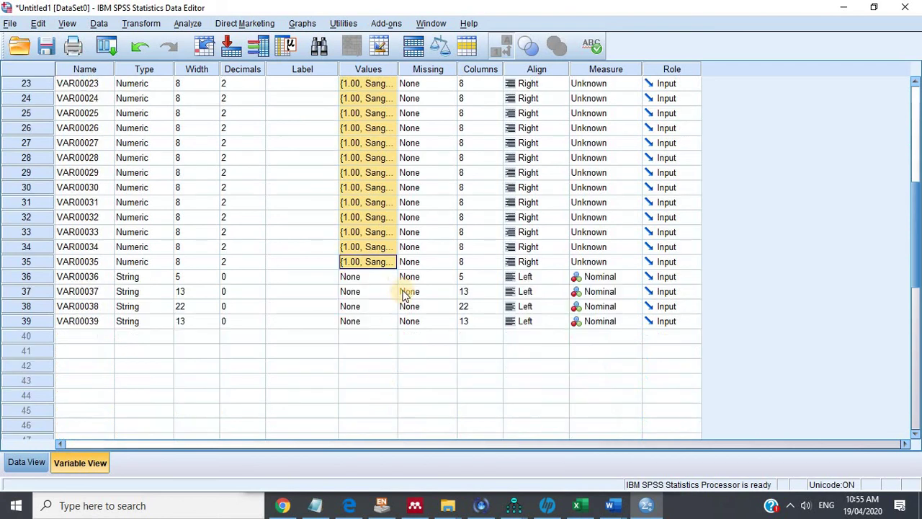
pyautogui.click(389, 277)
pyautogui.click(394, 277)
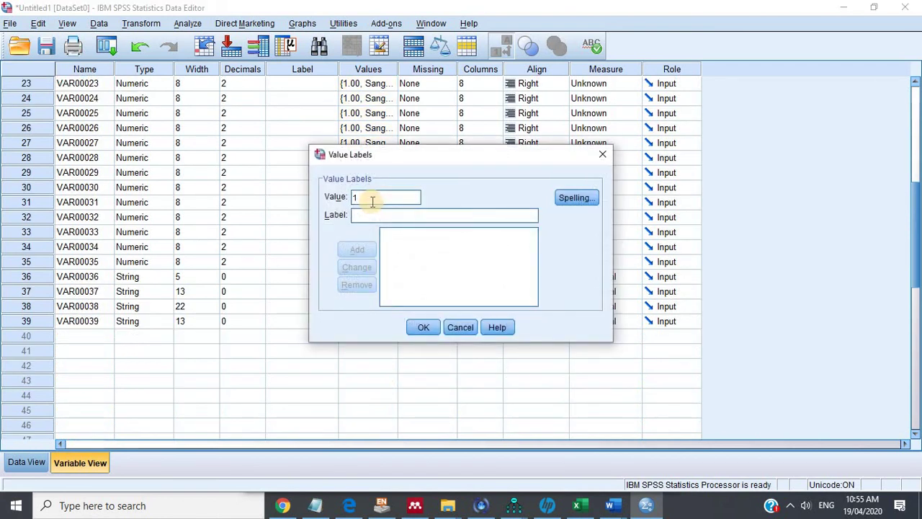
pyautogui.write('1')
pyautogui.press('Tab')
pyautogui.write('Ne')
pyautogui.press('BackSpace')
pyautogui.press('BackSpace')
pyautogui.write('L')
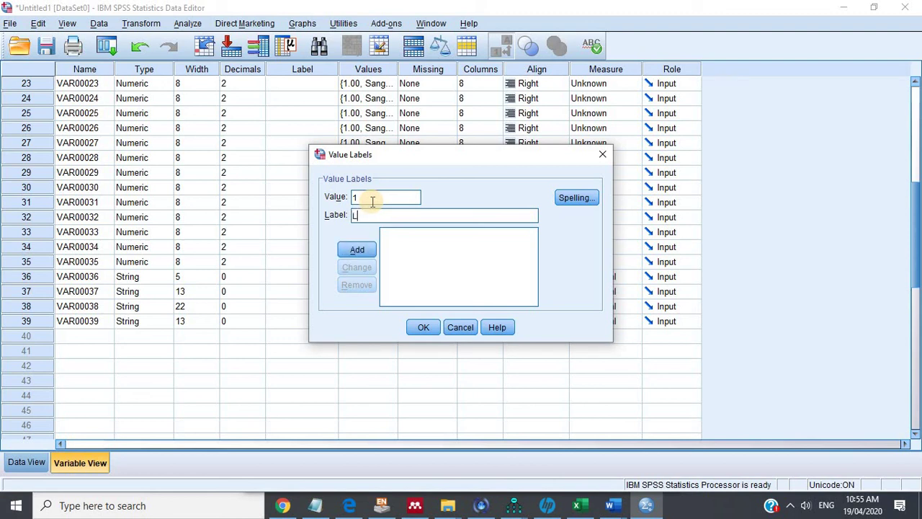
pyautogui.write('aki-laki')
pyautogui.press('Tab')
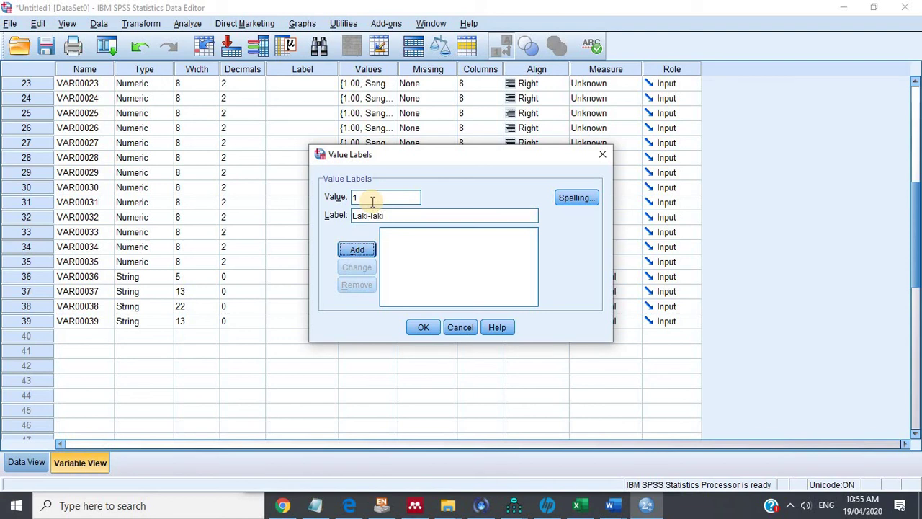
pyautogui.press('Return')
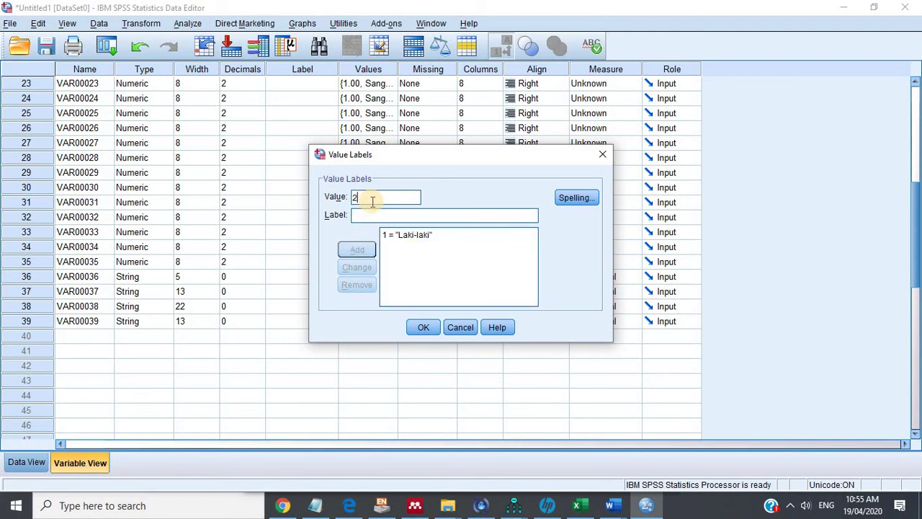
# Add the value label 2 = "Perempuan" and apply the labels to VAR00036.
pyautogui.write('Perempuan')
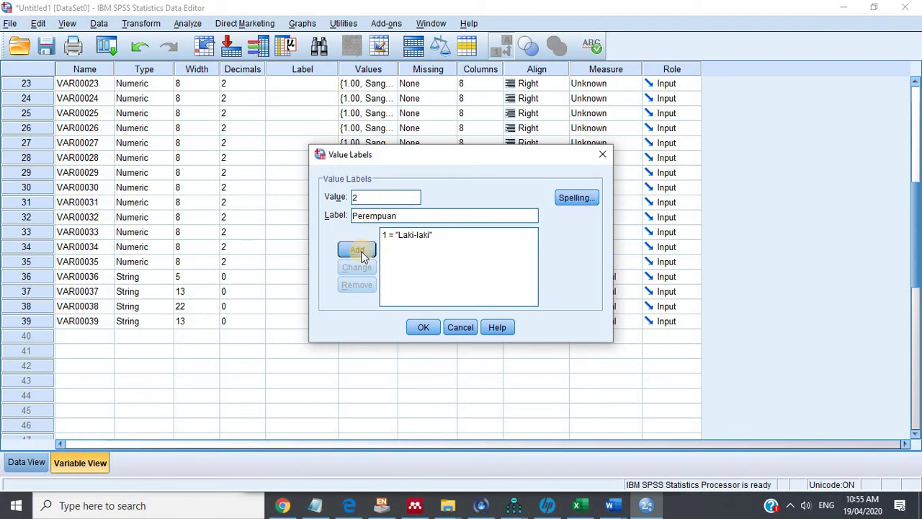
pyautogui.click(357, 249)
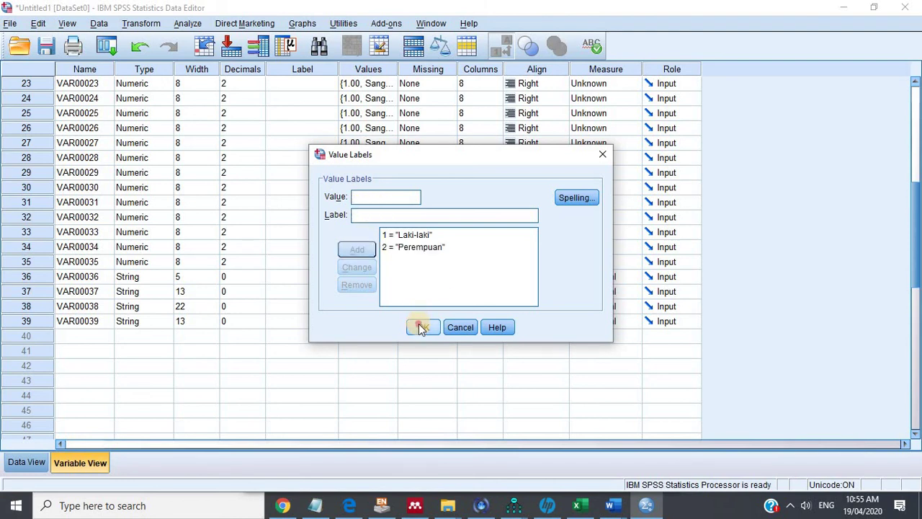
pyautogui.click(424, 327)
# Give variable VAR00036 the label "Sex".
pyautogui.click(300, 278)
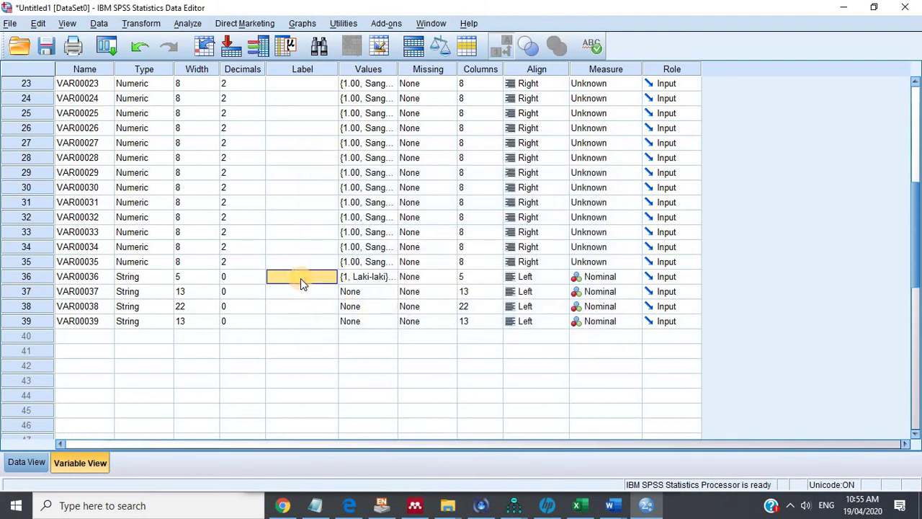
pyautogui.write('Sex')
pyautogui.click(286, 319)
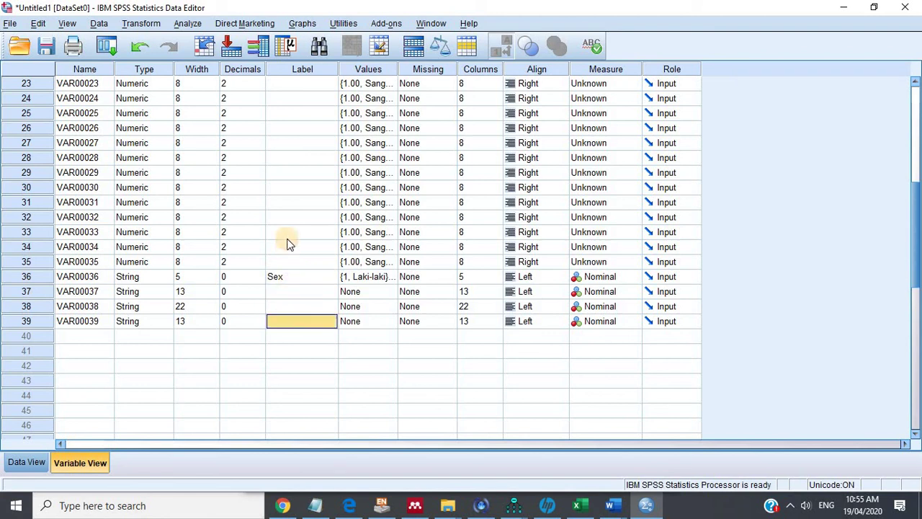
# Widen the Values column of the variable list so more of each value-label text fits.
pyautogui.scroll(6, 292, 223)
pyautogui.scroll(2, 294, 217)
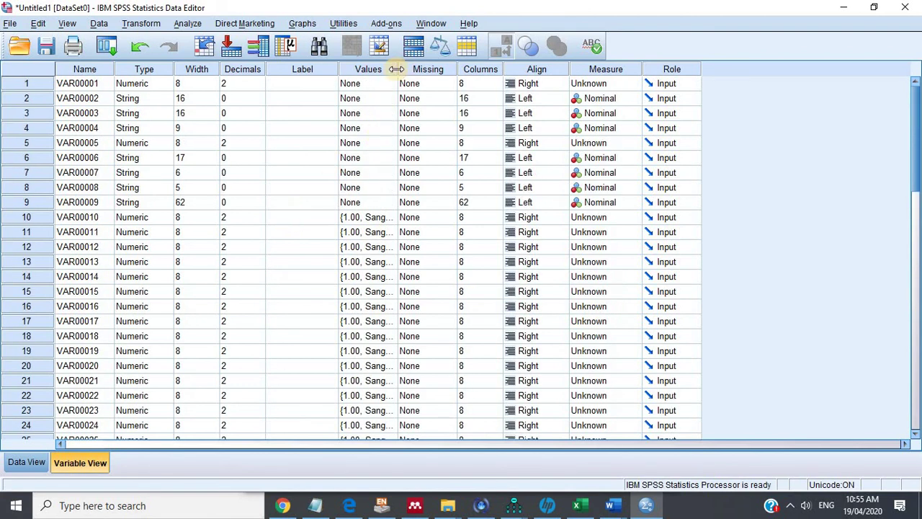
pyautogui.moveTo(400, 69); pyautogui.dragTo(454, 64)
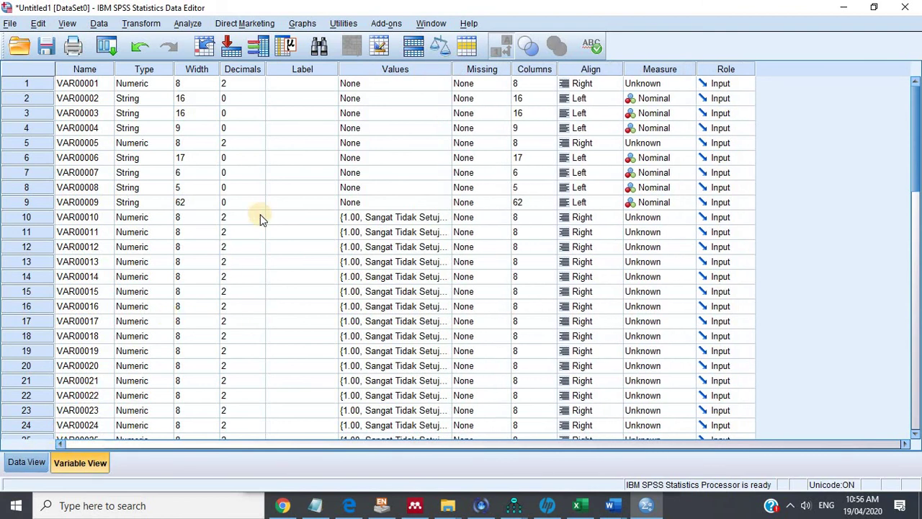
# Look over the earlier columns of the survey data and return to the variable definitions.
pyautogui.click(30, 461)
pyautogui.moveTo(574, 440); pyautogui.dragTo(382, 443)
pyautogui.click(100, 458)
# Switch to the Museum 3D survey form in Chrome, show its questions and examine the statements of question 5 (PT).
pyautogui.click(280, 507)
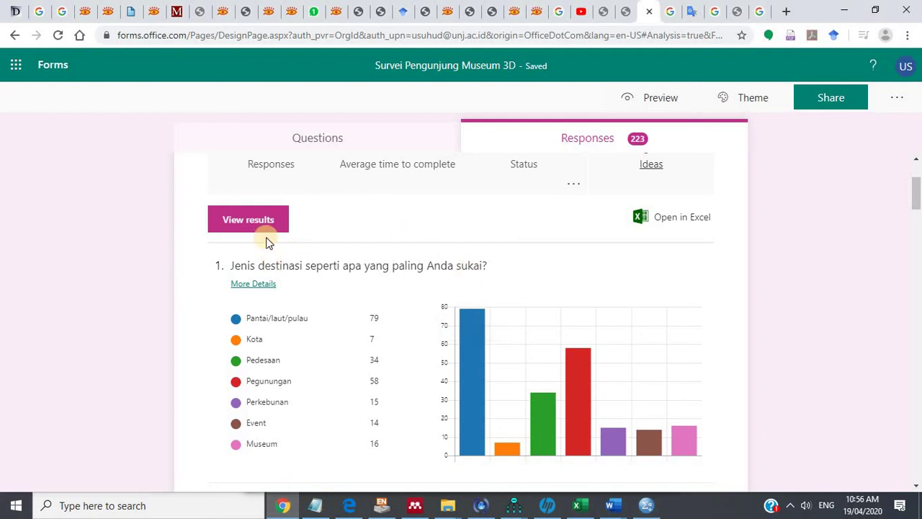
pyautogui.click(319, 135)
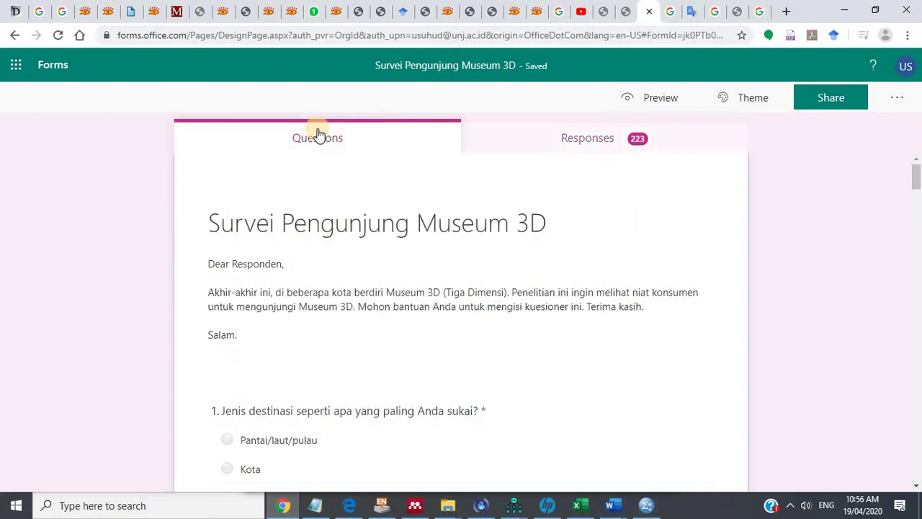
pyautogui.scroll(-6, 333, 259)
pyautogui.scroll(3, 335, 258)
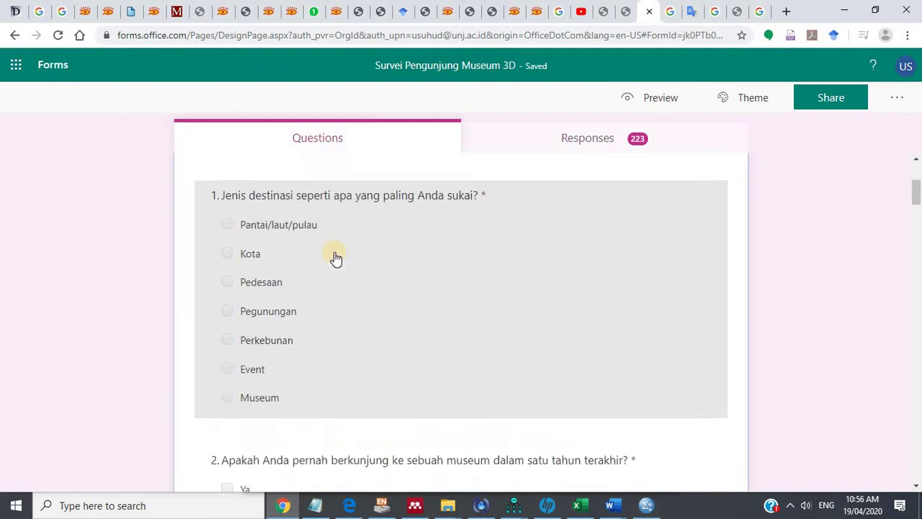
pyautogui.scroll(-8, 334, 257)
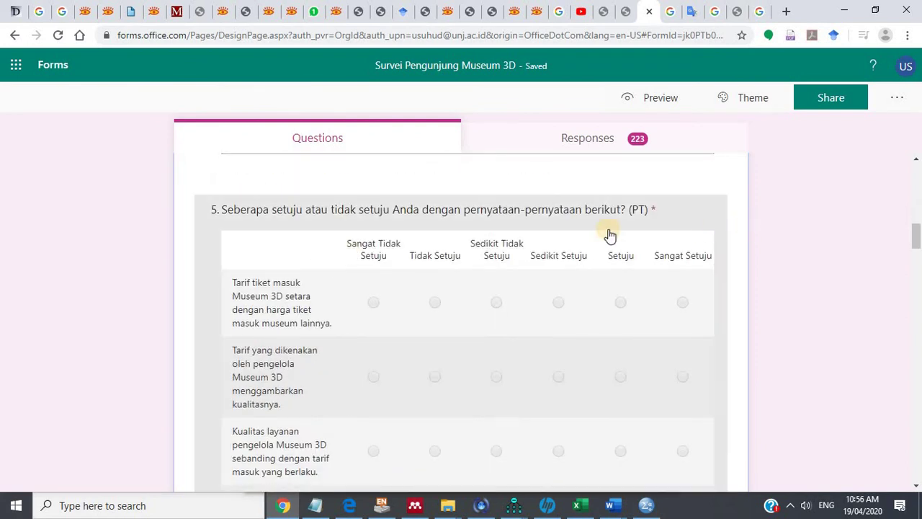
pyautogui.scroll(-1, 624, 225)
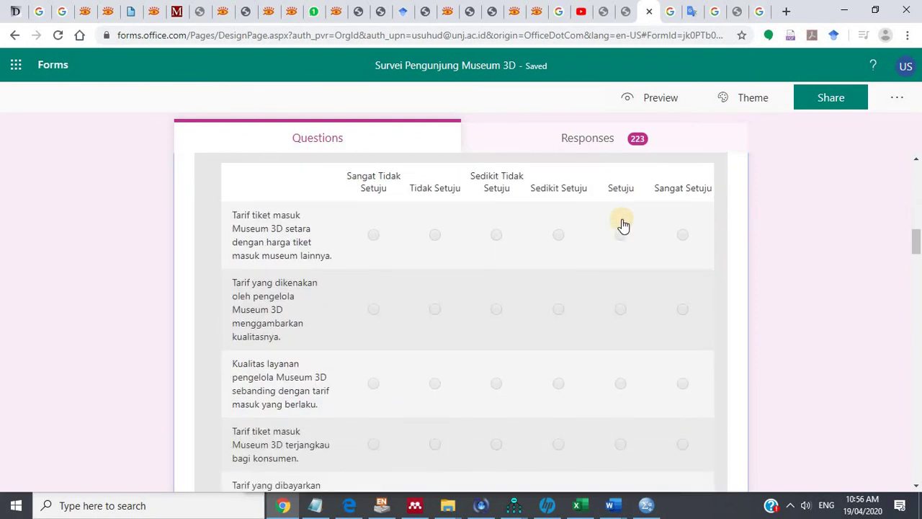
pyautogui.scroll(-2, 623, 225)
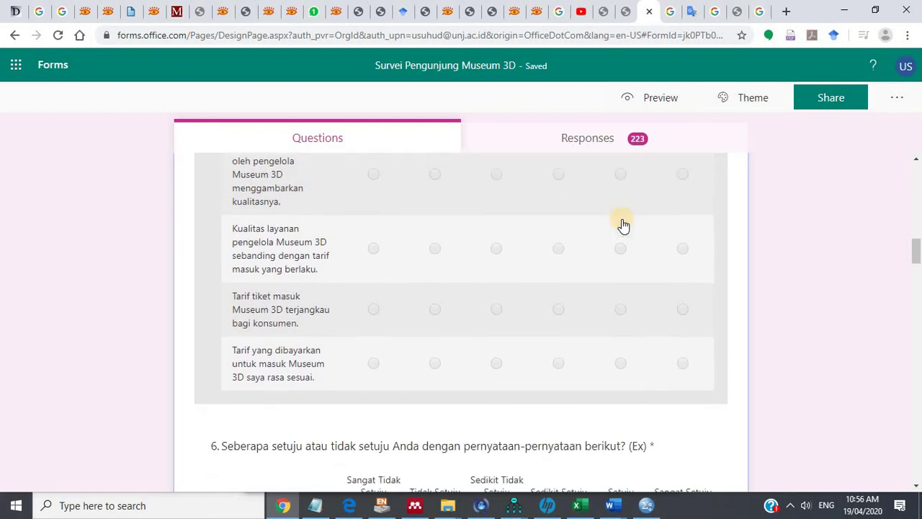
pyautogui.scroll(1, 623, 225)
pyautogui.scroll(1, 623, 226)
pyautogui.scroll(-1, 623, 226)
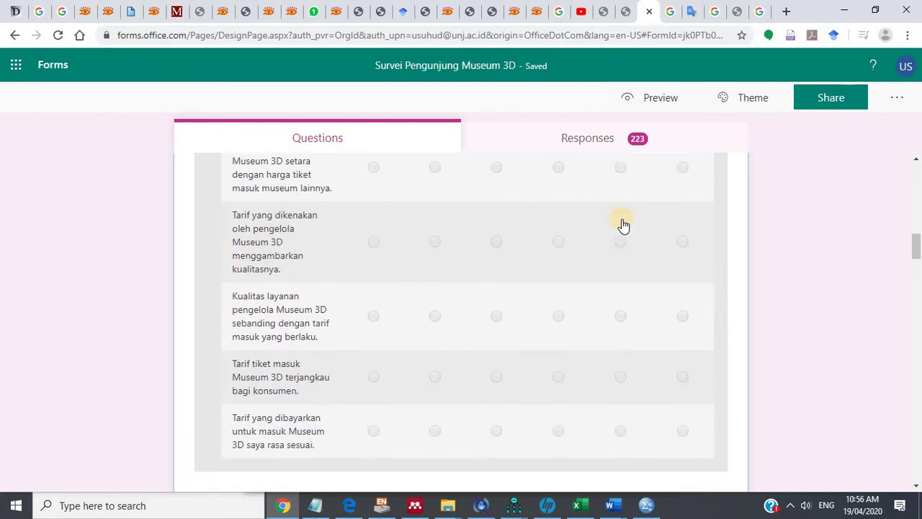
pyautogui.scroll(1, 623, 225)
pyautogui.scroll(-1, 624, 225)
pyautogui.scroll(1, 624, 225)
pyautogui.scroll(-1, 317, 308)
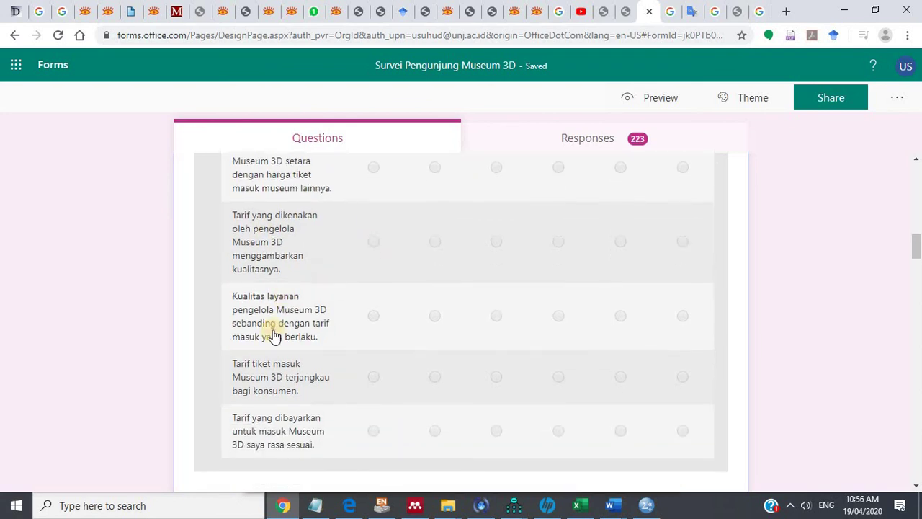
# Return to SPSS and give variables VAR00010 to VAR00014 the labels T1, T2, T3, T4 and T5.
pyautogui.click(645, 506)
pyautogui.click(297, 218)
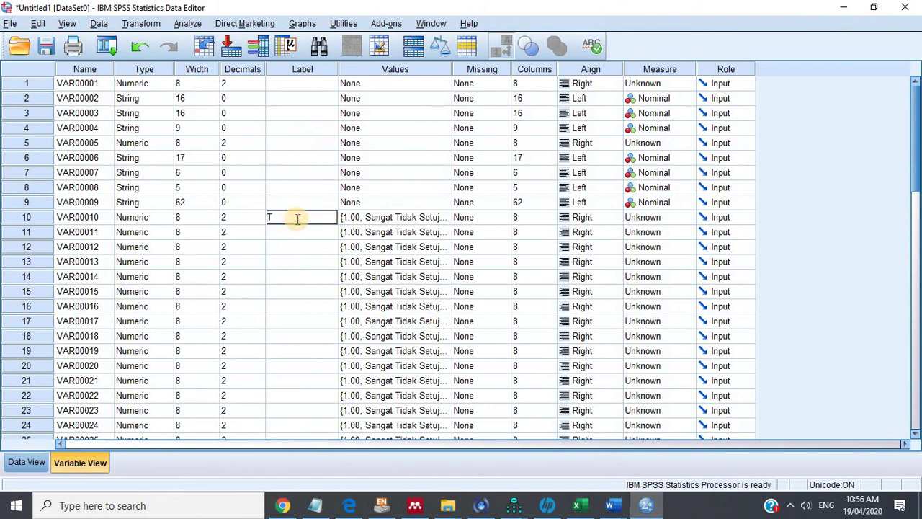
pyautogui.write('T1')
pyautogui.press('Return')
pyautogui.write('T2')
pyautogui.press('Return')
pyautogui.write('T3')
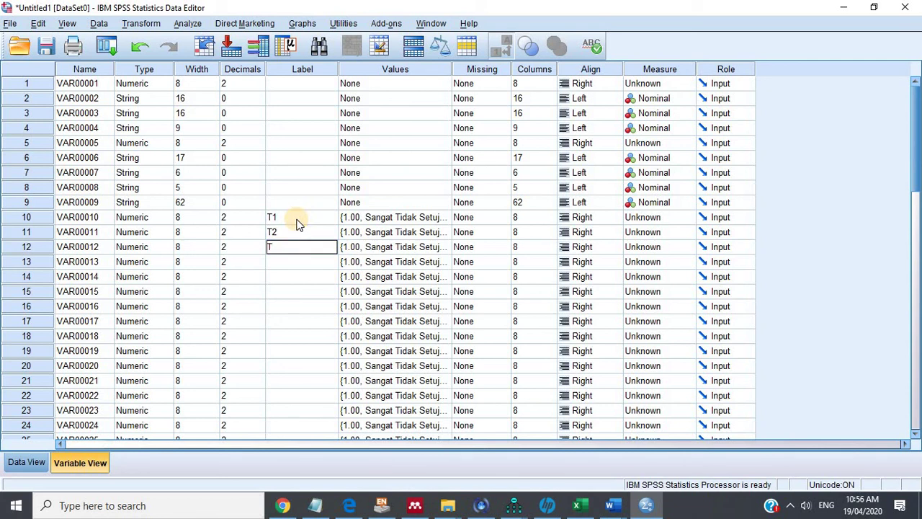
pyautogui.press('Return')
pyautogui.write('T4')
pyautogui.press('Return')
pyautogui.write('T5')
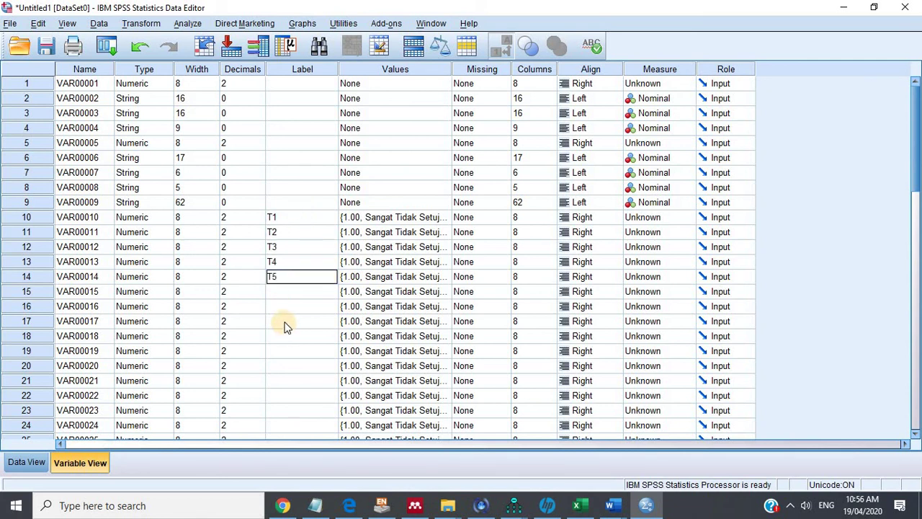
# Compare the survey data shown as numeric codes and as value labels, and return to the variable definitions.
pyautogui.click(28, 463)
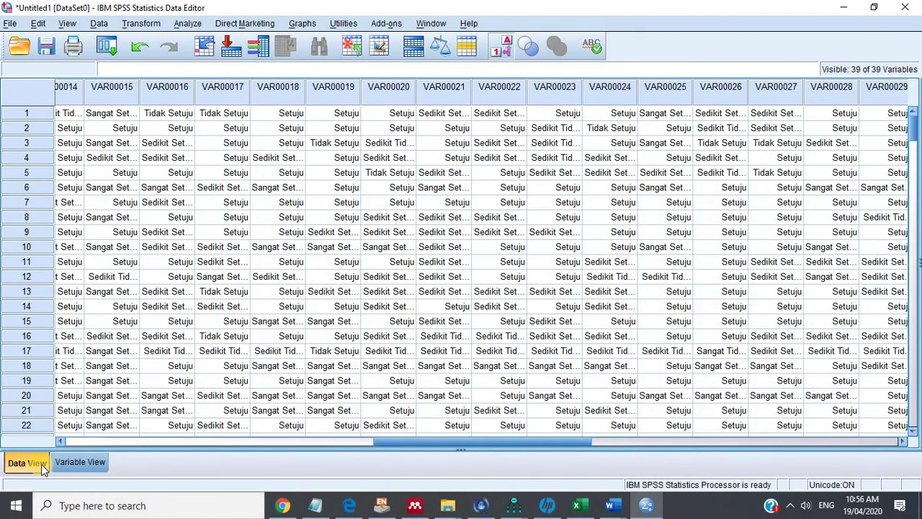
pyautogui.click(78, 462)
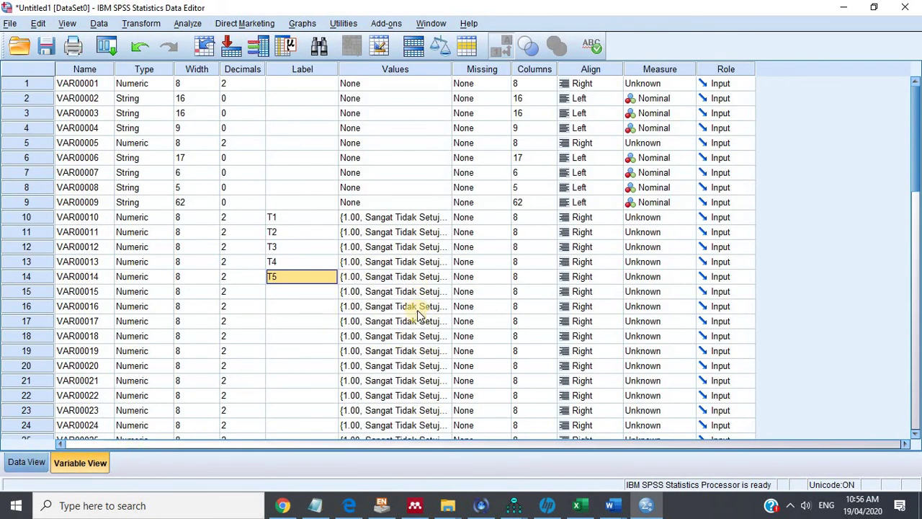
pyautogui.click(29, 460)
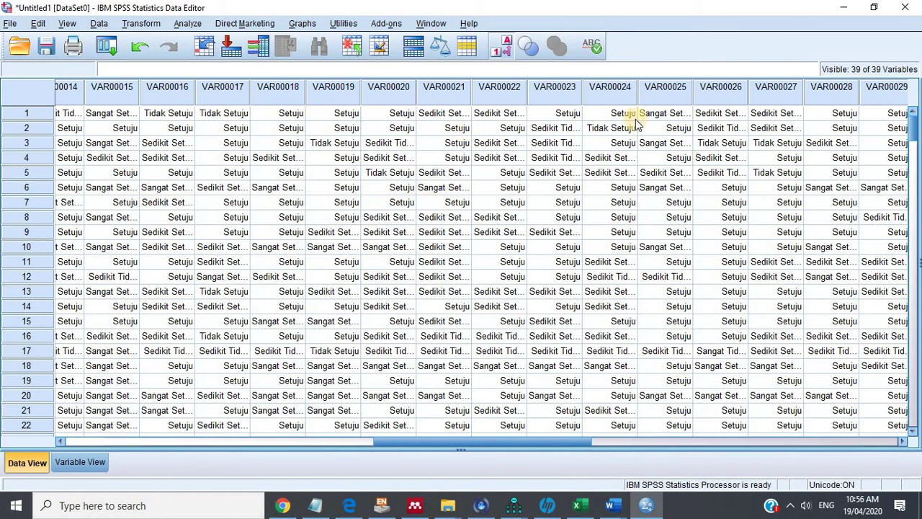
pyautogui.click(502, 56)
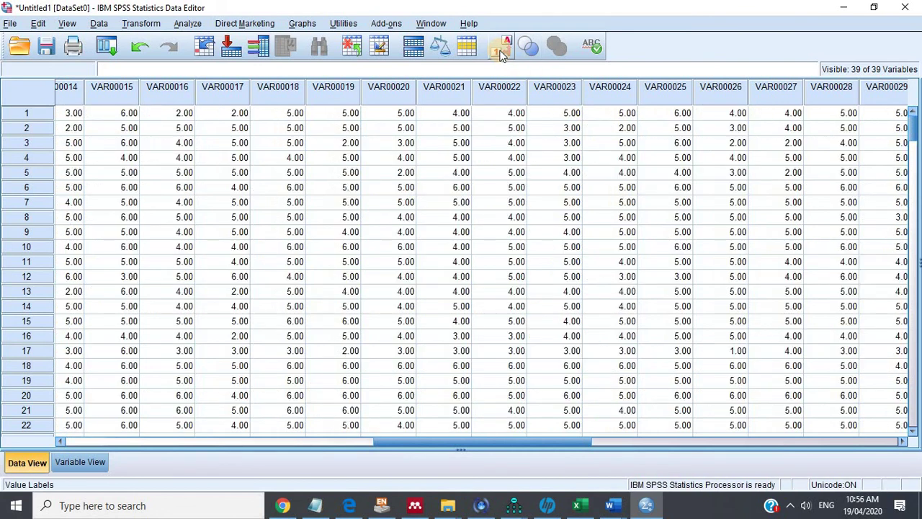
pyautogui.click(502, 56)
pyautogui.click(502, 56)
pyautogui.click(502, 55)
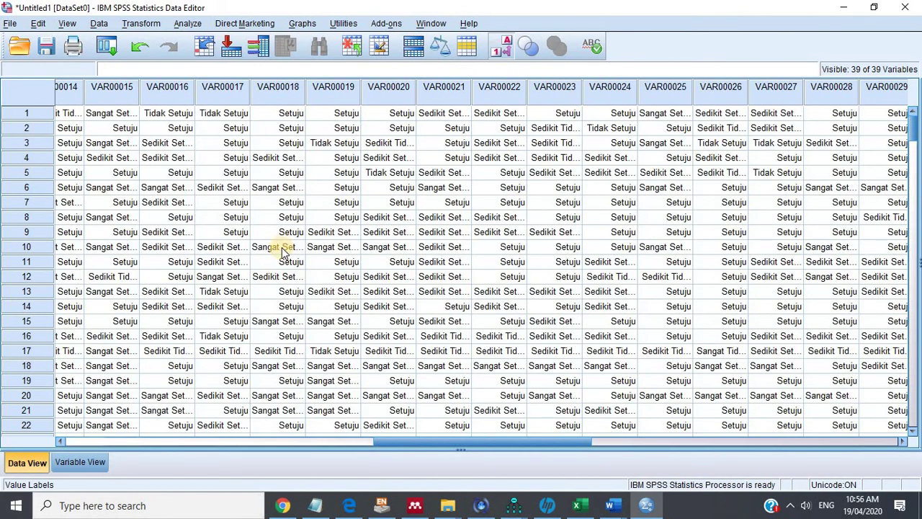
pyautogui.click(84, 465)
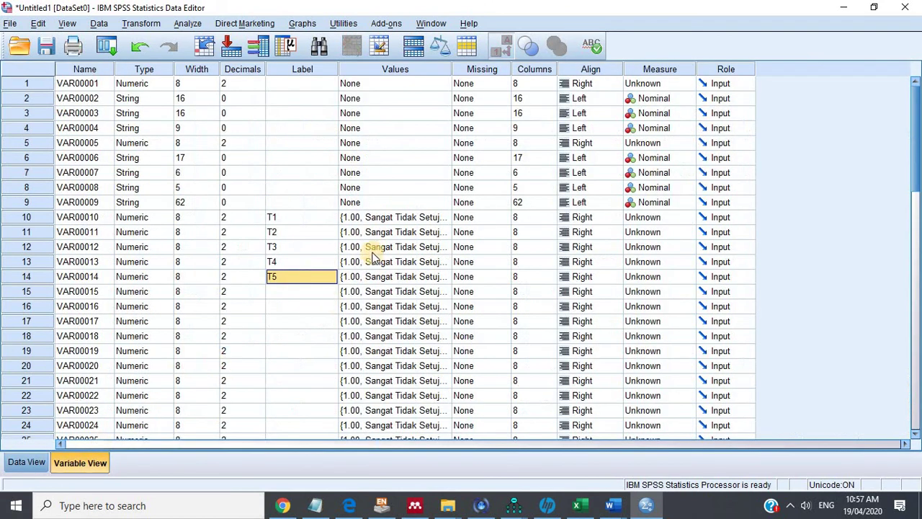
# Select the label cell of VAR00015 and consult the statements of question 6 (Ex) in the Chrome survey form.
pyautogui.click(315, 294)
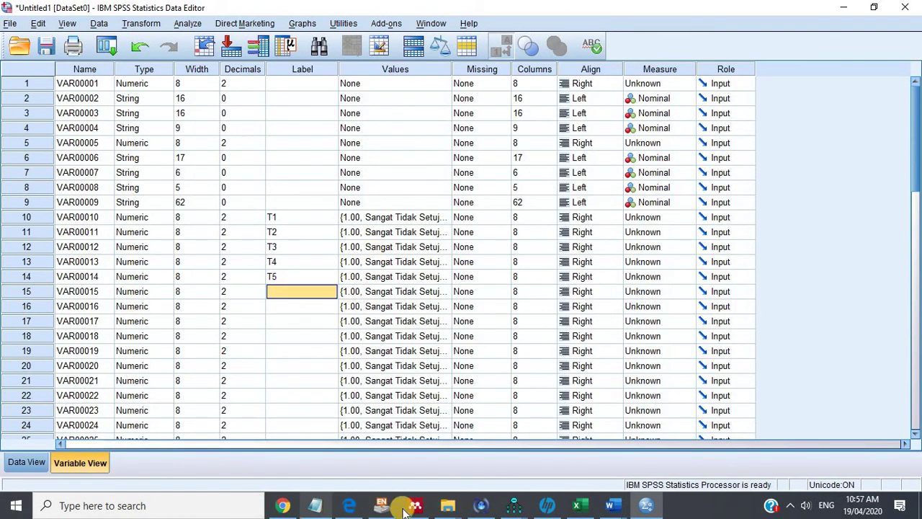
pyautogui.click(283, 505)
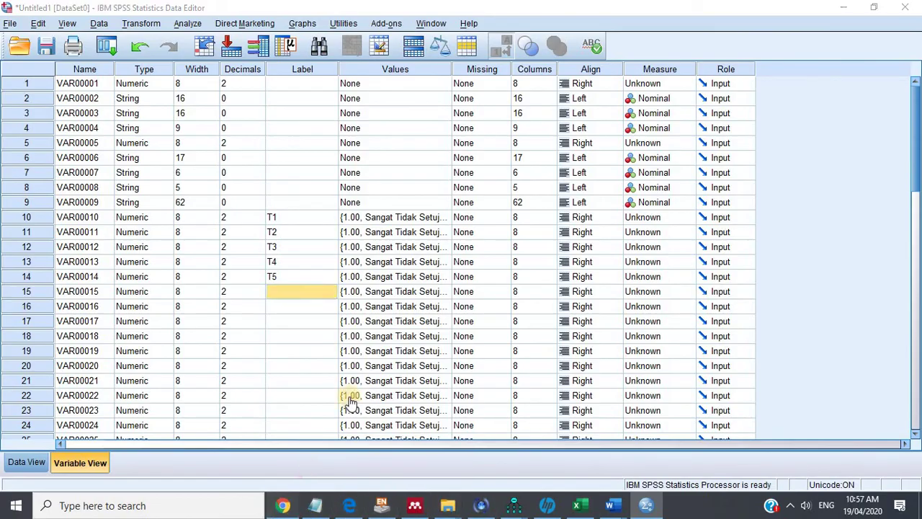
pyautogui.scroll(-1, 401, 315)
pyautogui.scroll(-3, 402, 315)
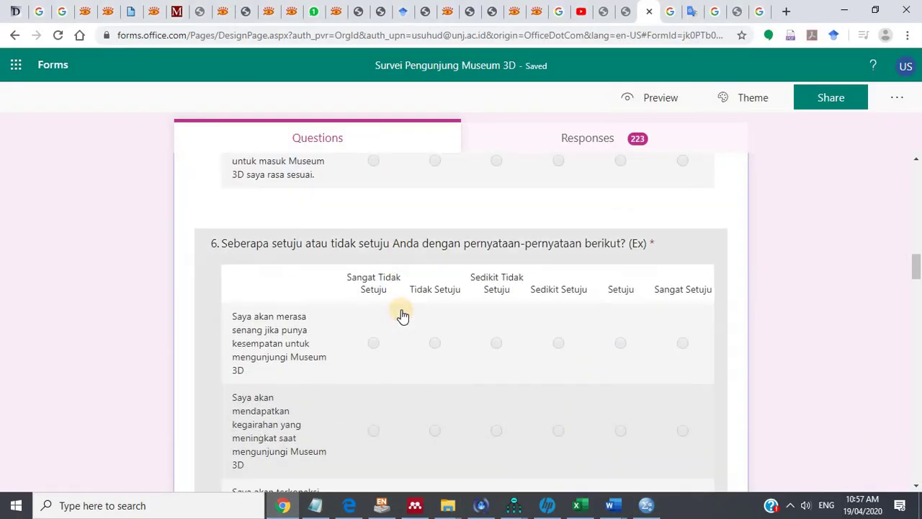
pyautogui.scroll(-1, 402, 315)
pyautogui.scroll(-3, 365, 309)
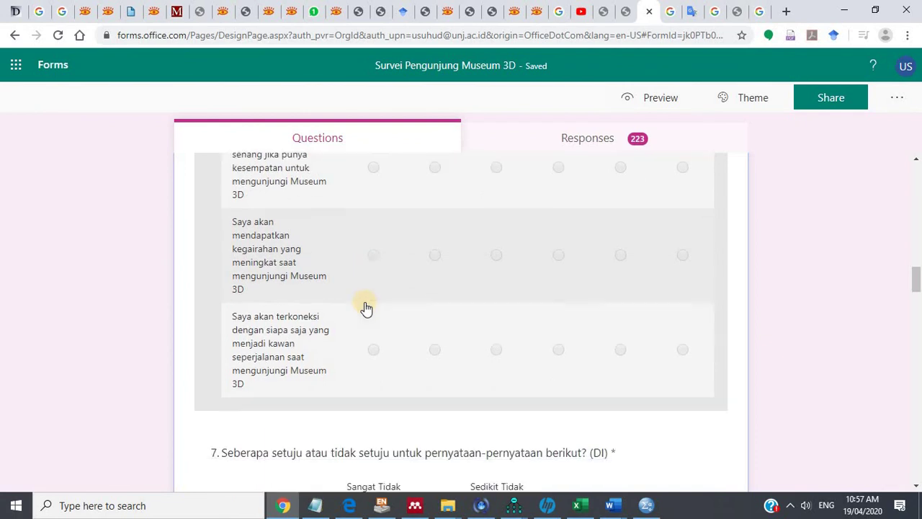
pyautogui.scroll(1, 355, 413)
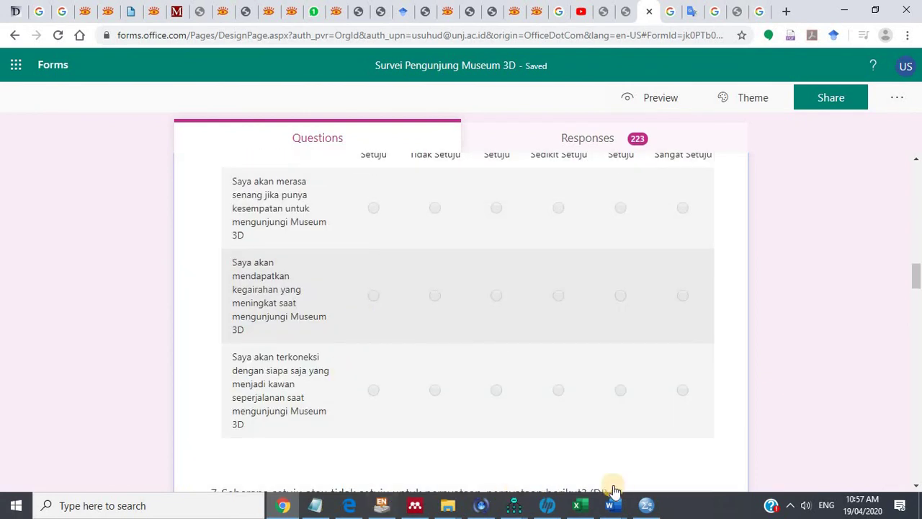
# Switch back to SPSS and label variables VAR00015 to VAR00017 as E1, E2 and E3.
pyautogui.click(647, 505)
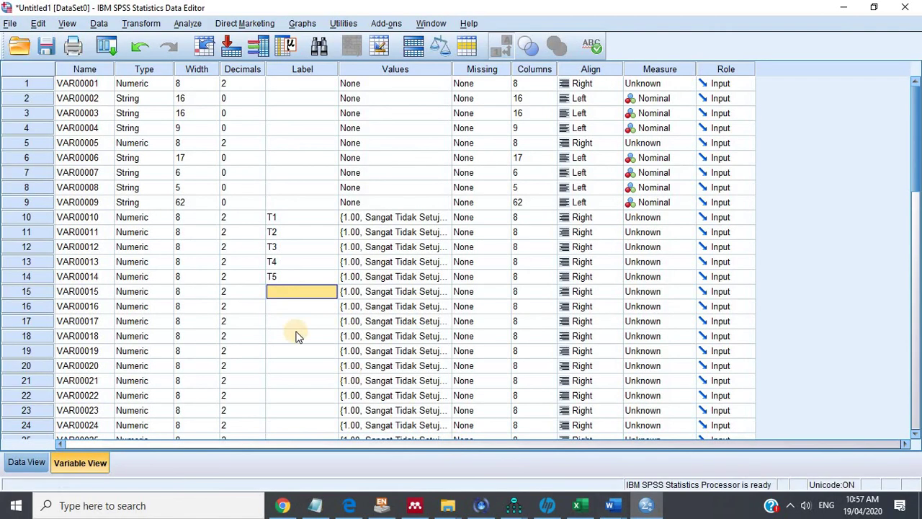
pyautogui.write('E1')
pyautogui.press('Return')
pyautogui.write('E2')
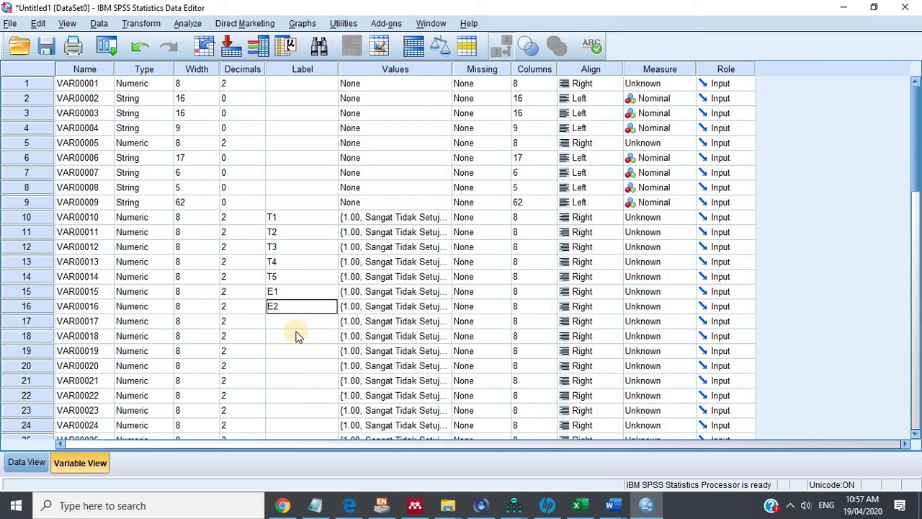
pyautogui.press('Return')
pyautogui.write('E3')
pyautogui.press('Return')
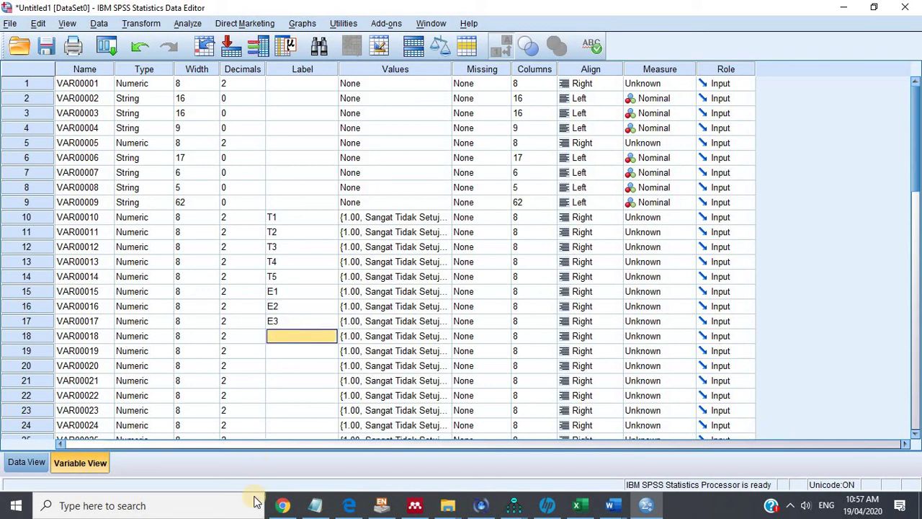
# Consult the statements of question 7 (DI) in the Chrome survey form.
pyautogui.click(282, 505)
pyautogui.scroll(-5, 315, 325)
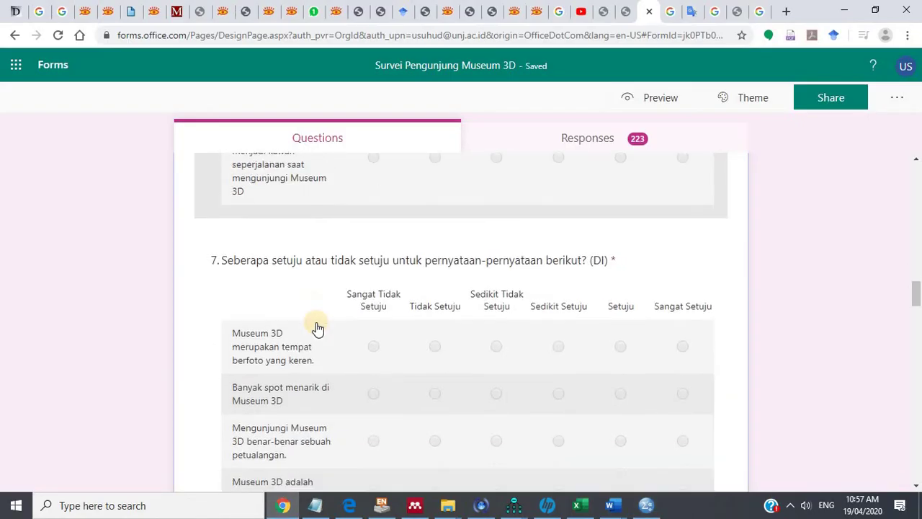
pyautogui.scroll(-1, 315, 325)
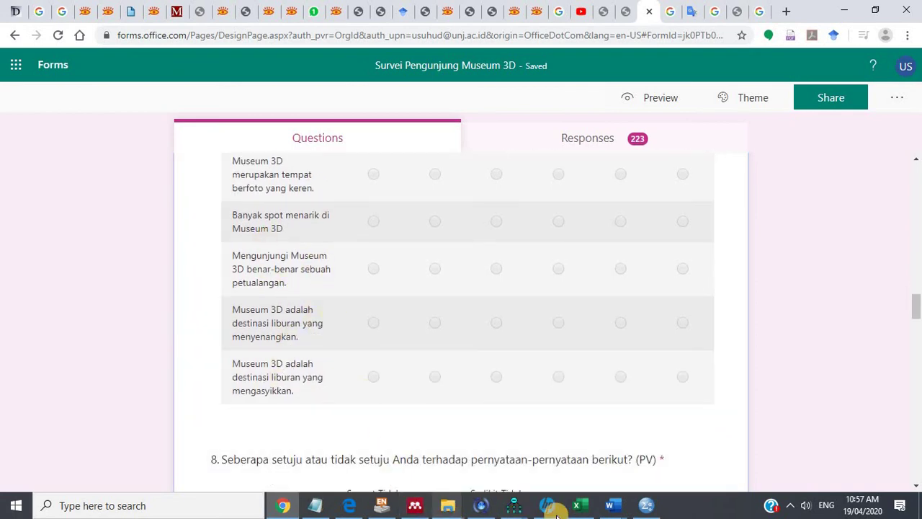
# Switch back to SPSS and label variables VAR00018 to VAR00022 as D1, D2, D3, D4 and D5.
pyautogui.click(649, 507)
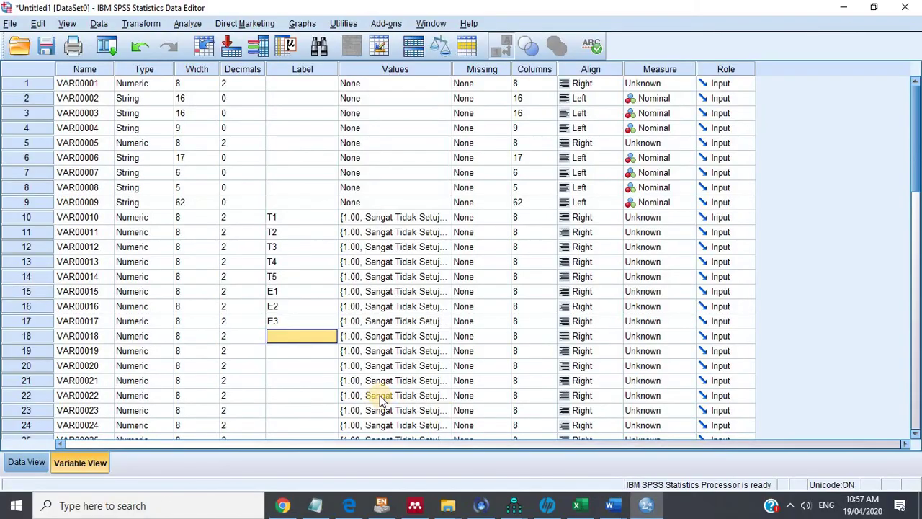
pyautogui.write('D1')
pyautogui.press('Return')
pyautogui.write('D2')
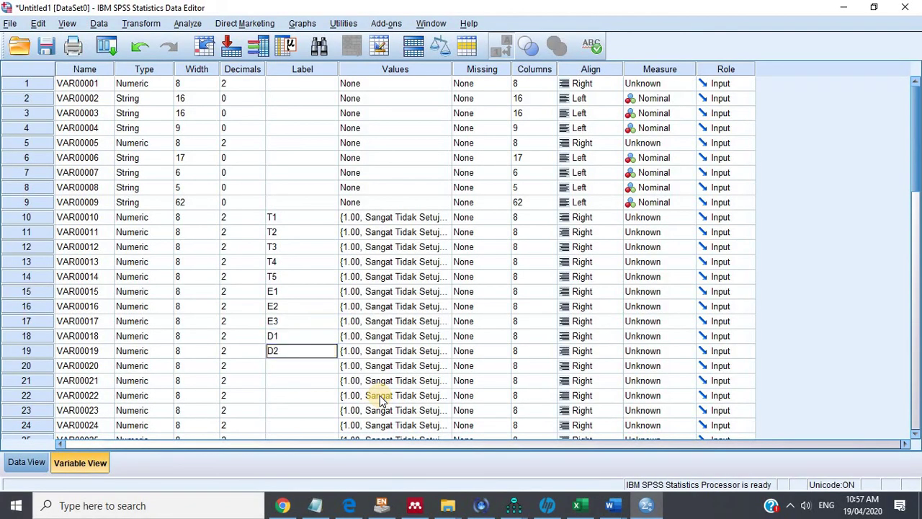
pyautogui.press('Return')
pyautogui.write('D3')
pyautogui.press('Return')
pyautogui.write('D4')
pyautogui.press('Return')
pyautogui.write('D5')
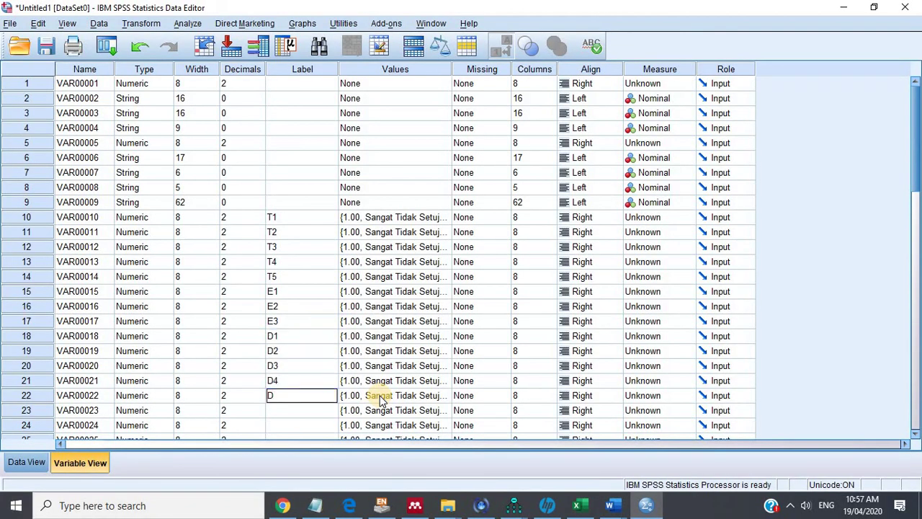
pyautogui.press('Return')
# Examine the statements of question 8 in the Chrome survey form and return to the SPSS variable list.
pyautogui.click(283, 505)
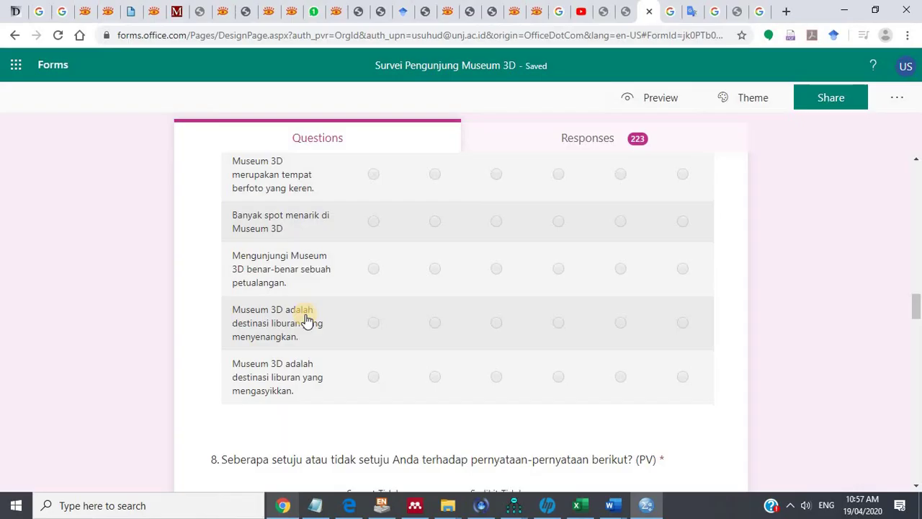
pyautogui.scroll(-4, 366, 312)
pyautogui.scroll(-1, 368, 314)
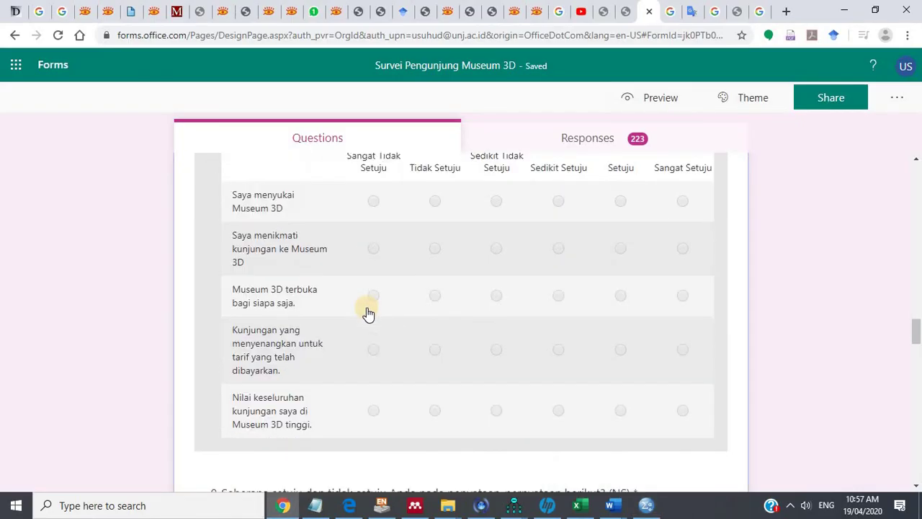
pyautogui.scroll(1, 367, 314)
pyautogui.scroll(-1, 367, 313)
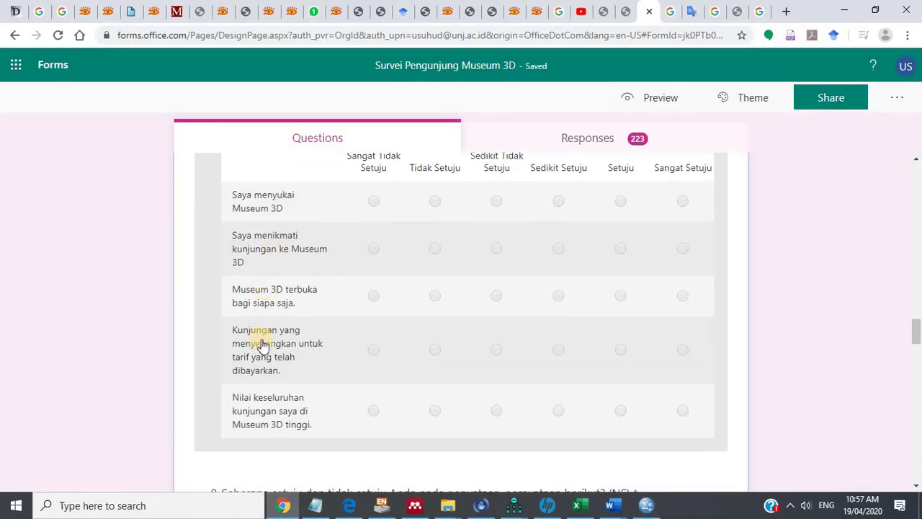
pyautogui.scroll(-1, 305, 389)
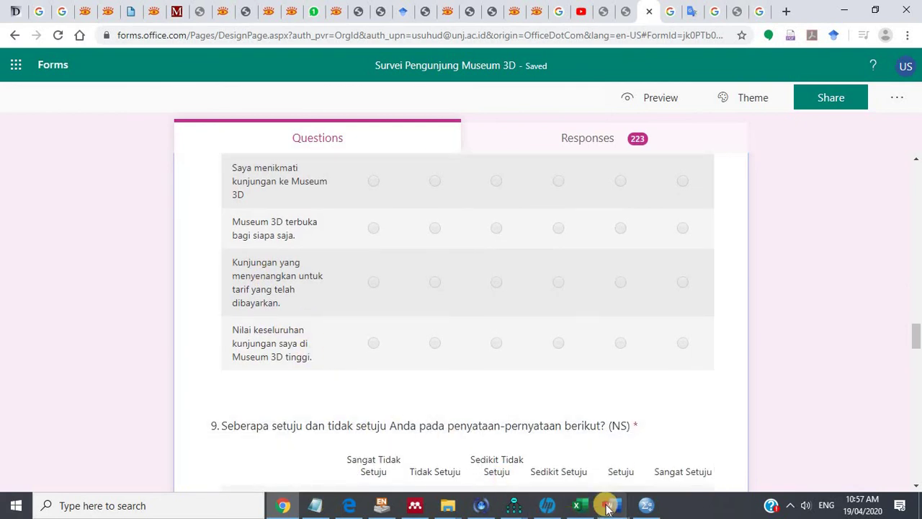
pyautogui.click(646, 505)
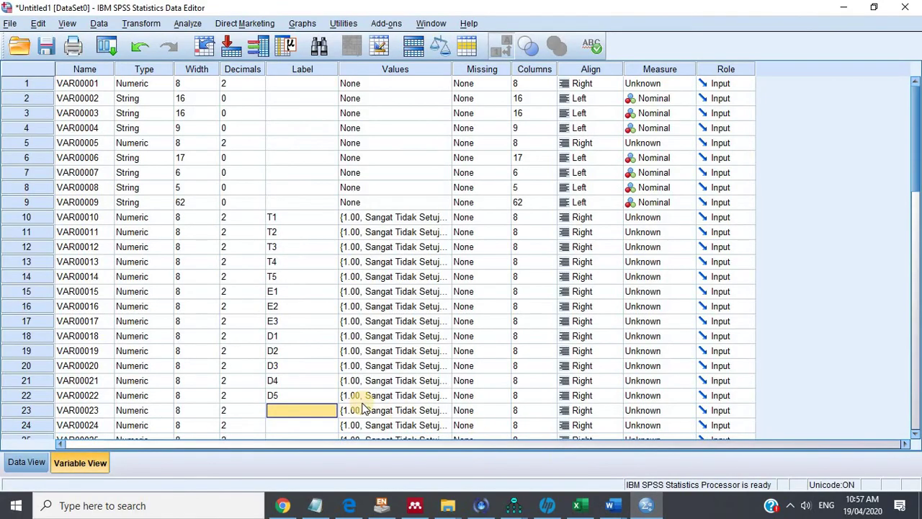
# Label variables VAR00023 to VAR00027 as V1, V2, V3, V4 and V5.
pyautogui.write('V1')
pyautogui.press('Return')
pyautogui.write('V')
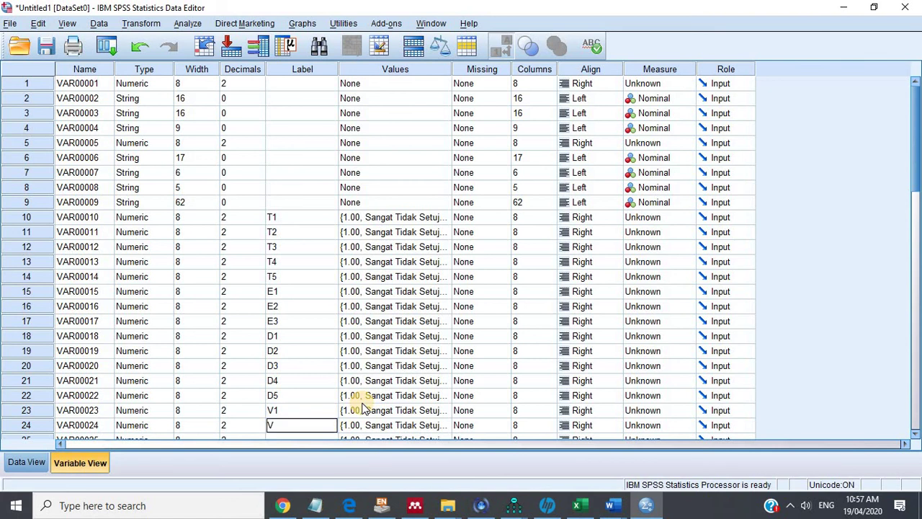
pyautogui.press('Return')
pyautogui.write('V3')
pyautogui.press('Return')
pyautogui.write('V4')
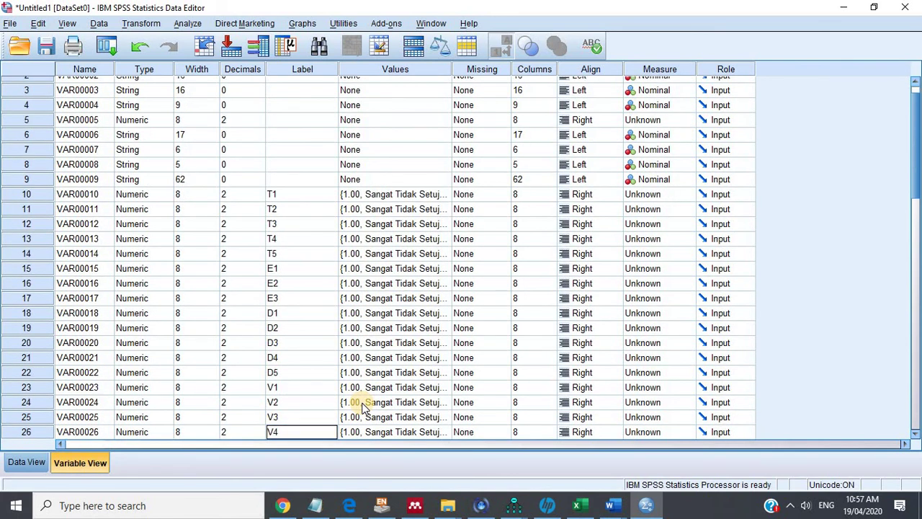
pyautogui.press('Return')
pyautogui.write('V5')
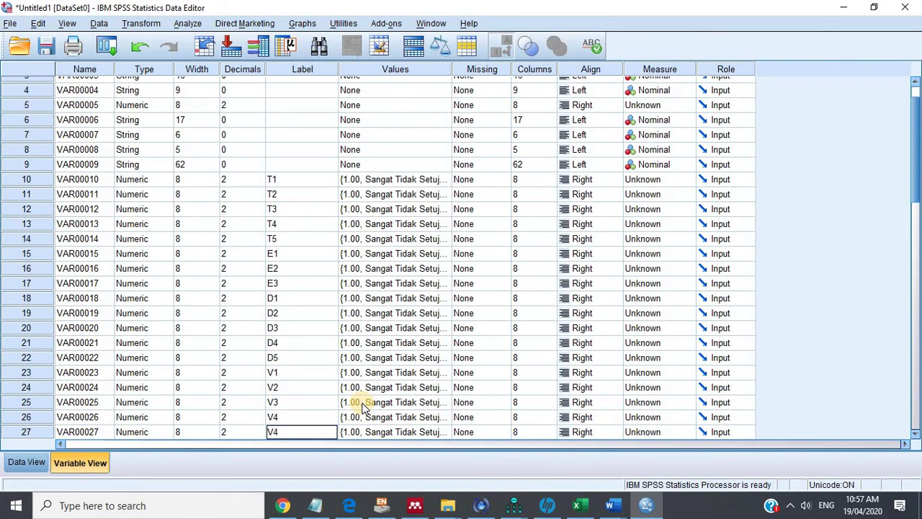
pyautogui.press('Return')
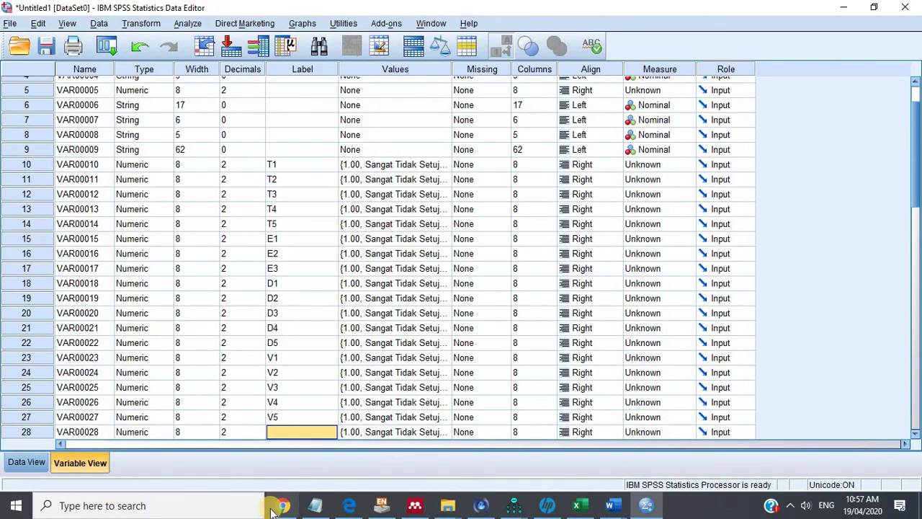
# Consult the statements of question 9 (NS) in the Chrome survey form.
pyautogui.hotkey('alt', 'Tab')
pyautogui.scroll(-4, 370, 302)
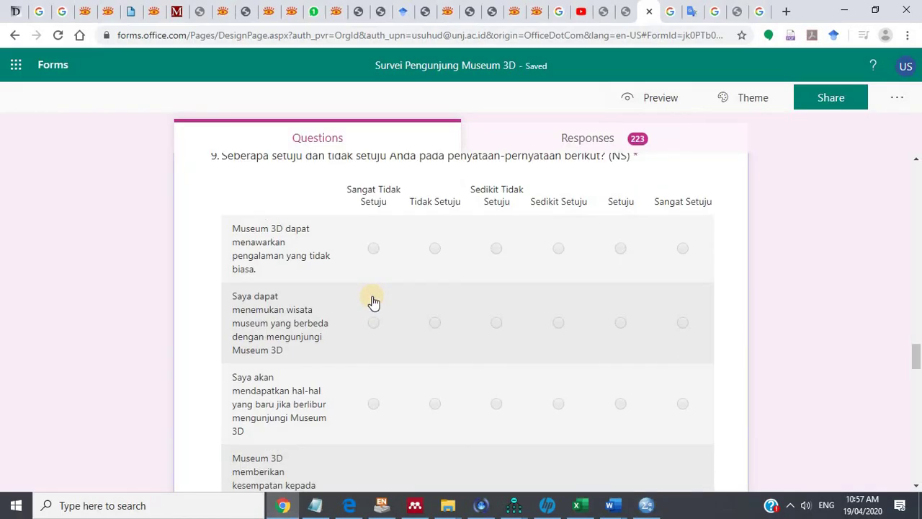
pyautogui.scroll(-2, 373, 303)
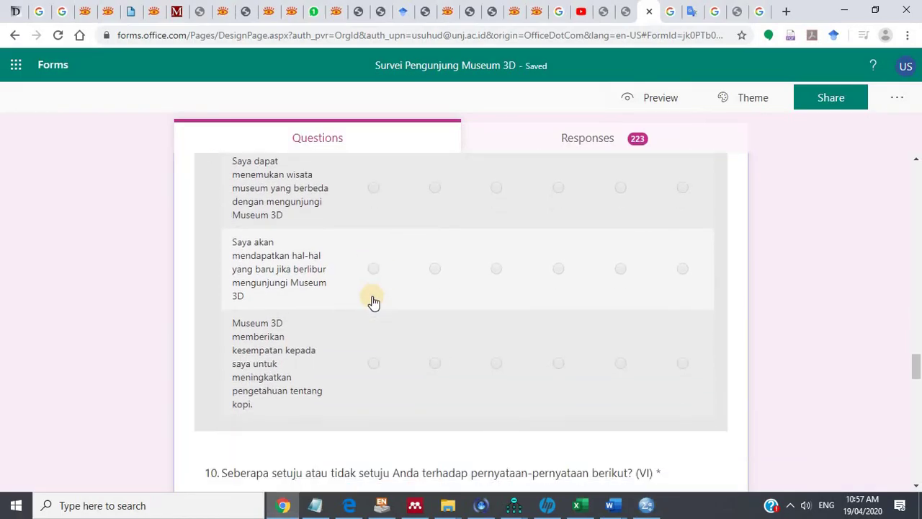
pyautogui.scroll(1, 373, 302)
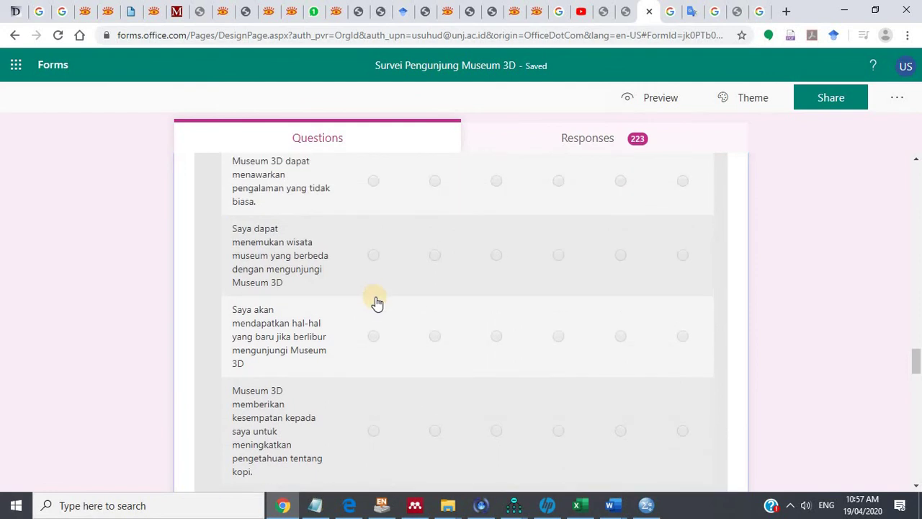
# Switch back to SPSS and label variables VAR00028 to VAR00032 as N1, N2, N3, N4 and N5.
pyautogui.click(646, 505)
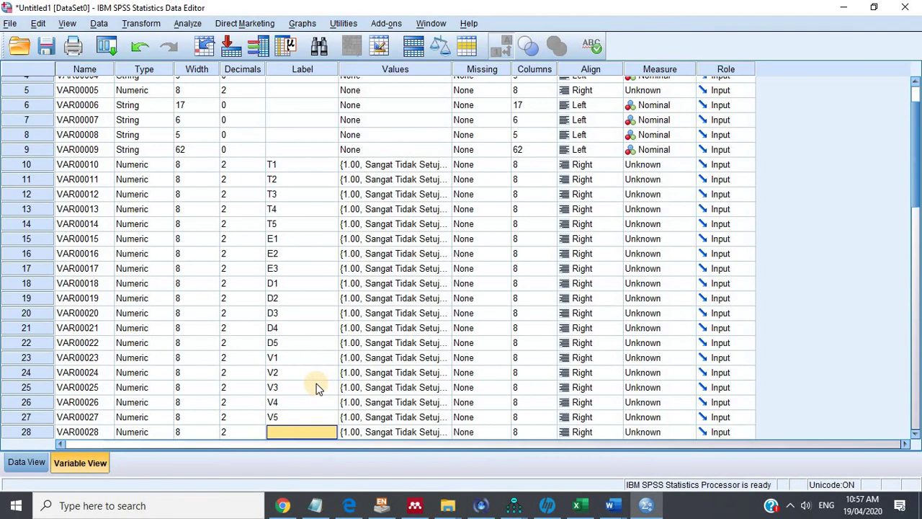
pyautogui.write('N')
pyautogui.press('Return')
pyautogui.write('N')
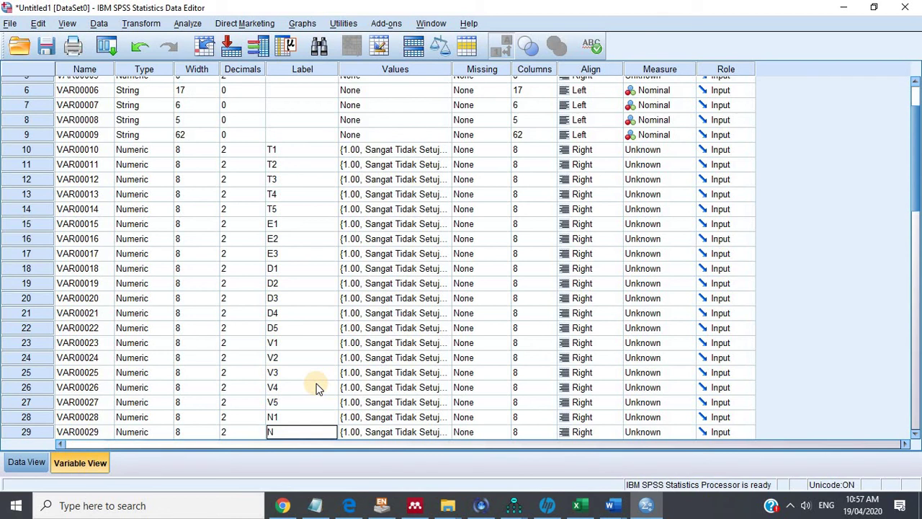
pyautogui.write('2')
pyautogui.press('Return')
pyautogui.write('N3')
pyautogui.press('Return')
pyautogui.write('N4')
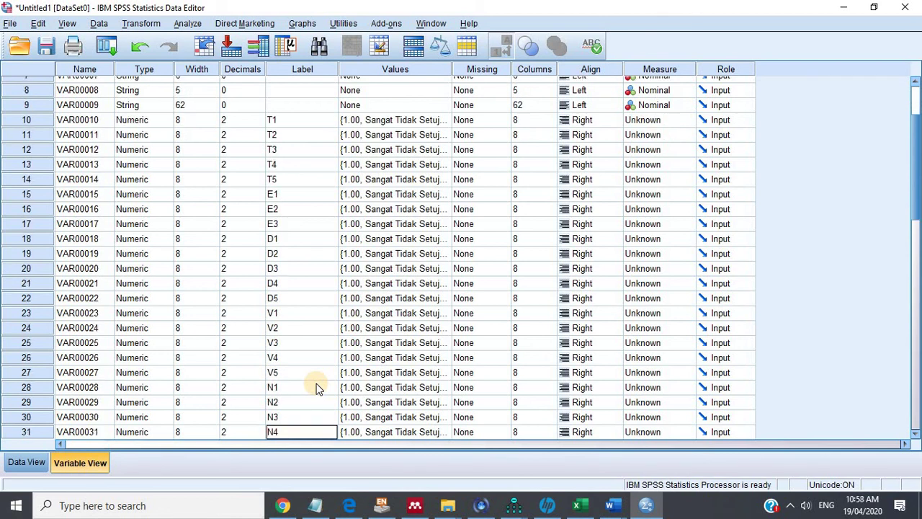
pyautogui.press('Return')
pyautogui.write('N5')
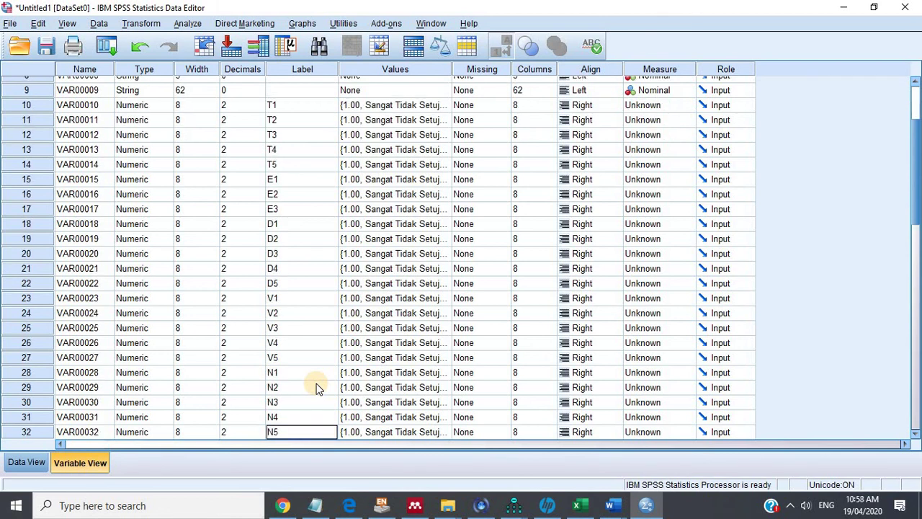
pyautogui.press('Return')
# Recheck the statements of question 9 and consult those of question 10 (VI) in the Chrome survey form.
pyautogui.click(283, 506)
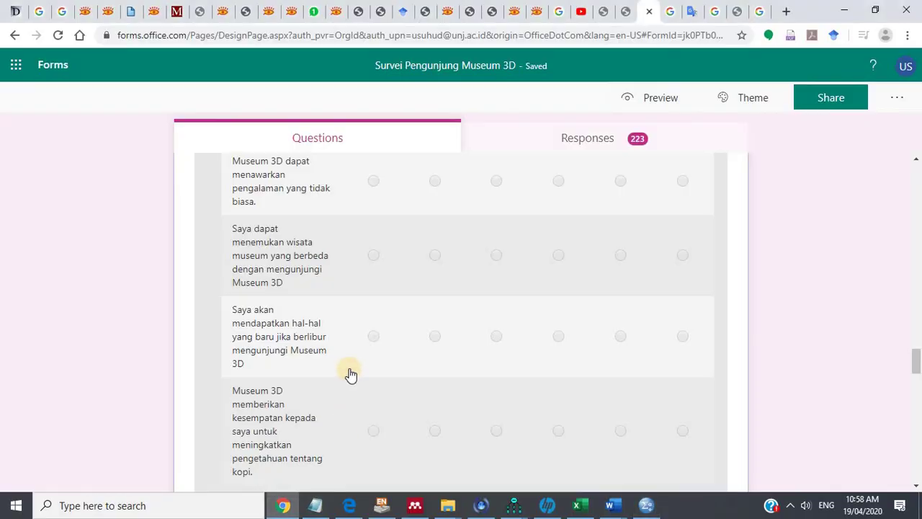
pyautogui.scroll(-1, 351, 374)
pyautogui.scroll(1, 351, 374)
pyautogui.scroll(-3, 351, 374)
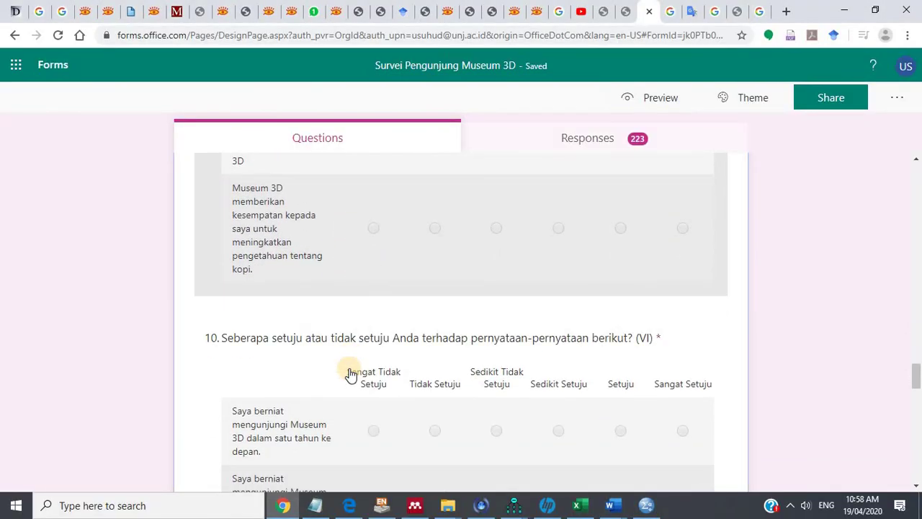
pyautogui.scroll(-3, 351, 374)
pyautogui.scroll(1, 351, 374)
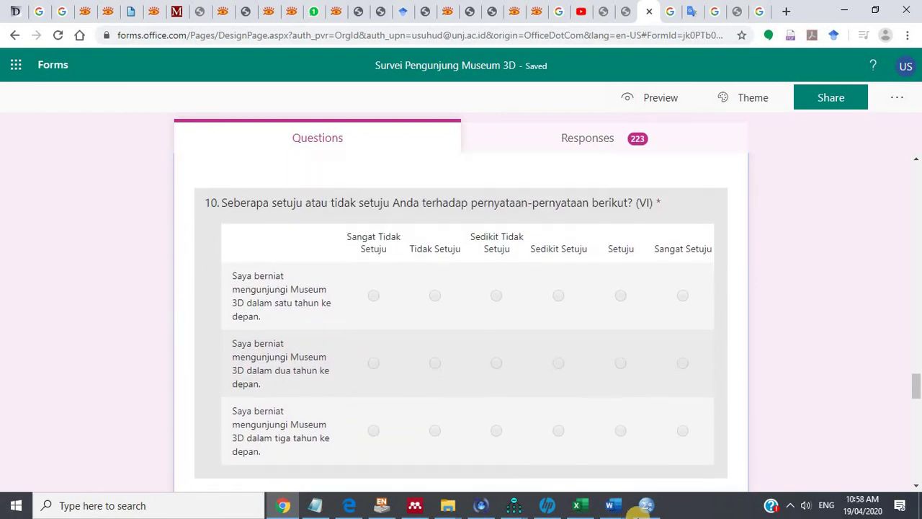
# Switch back to SPSS, relabel VAR00032 as VI1, and label VAR00033 and VAR00034 as VI2 and VI3.
pyautogui.click(648, 506)
pyautogui.write('N5')
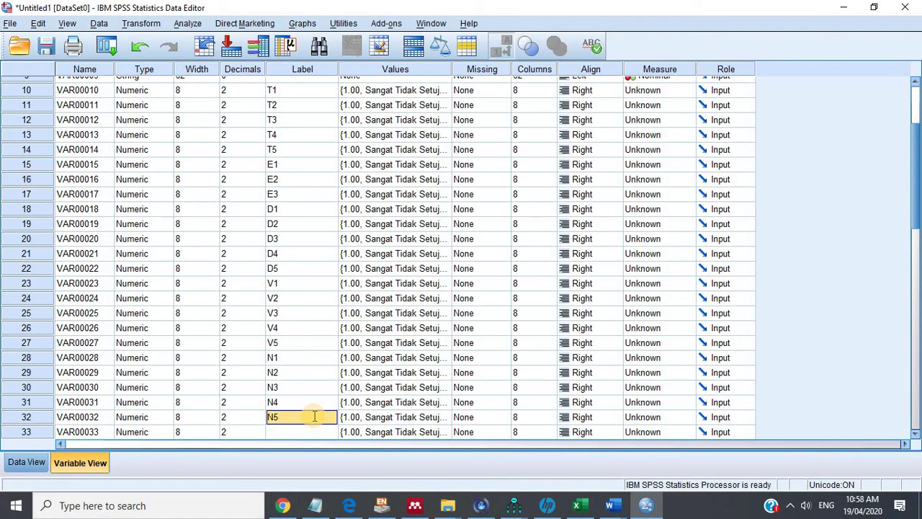
pyautogui.write('V1')
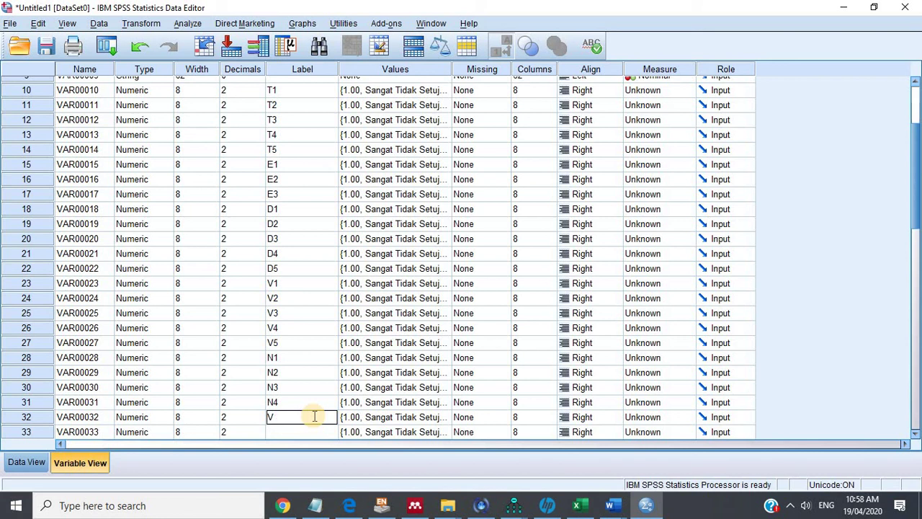
pyautogui.press('Return')
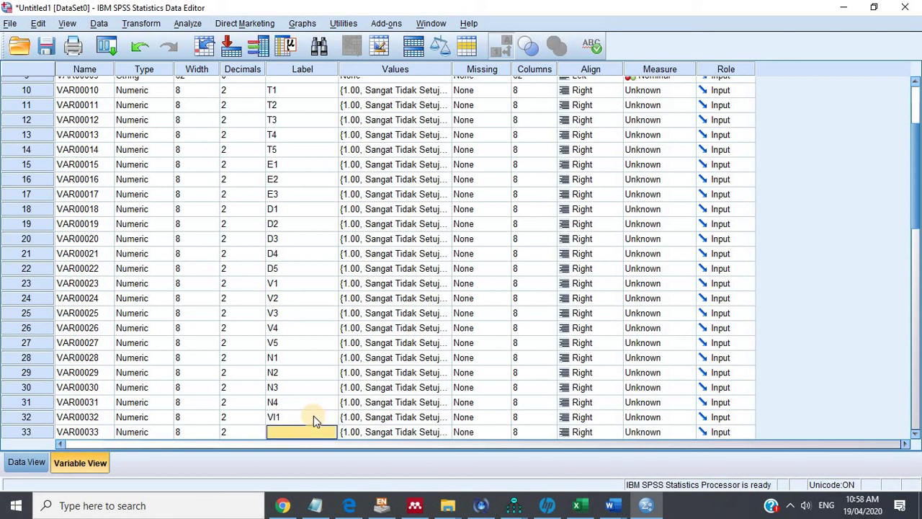
pyautogui.write('VI2')
pyautogui.press('Return')
pyautogui.write('VI3')
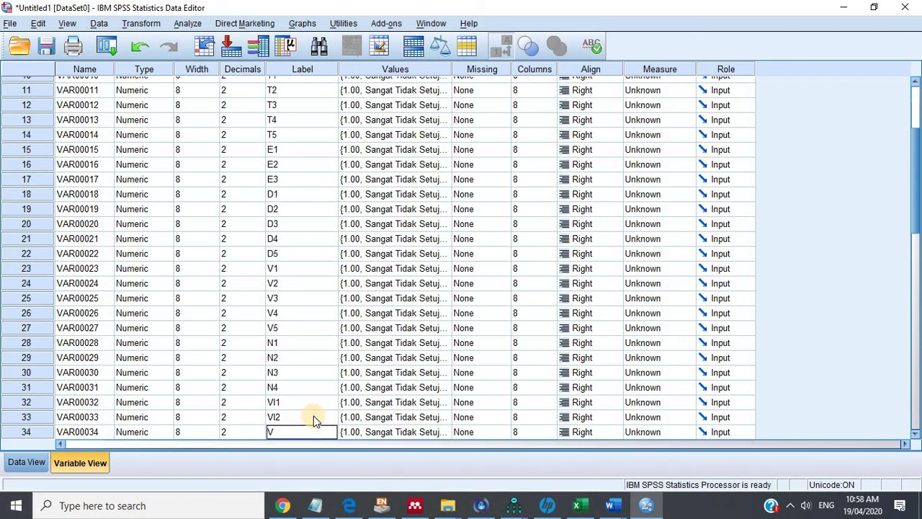
pyautogui.click(298, 318)
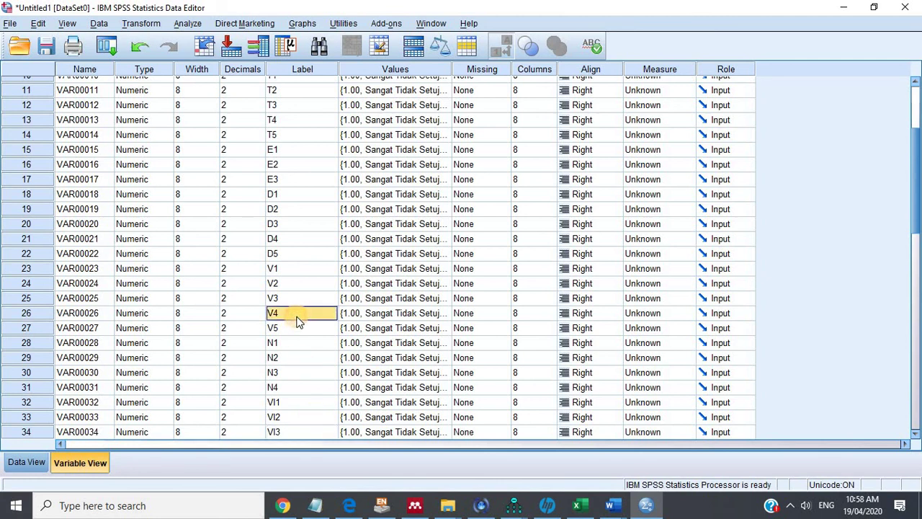
pyautogui.click(285, 434)
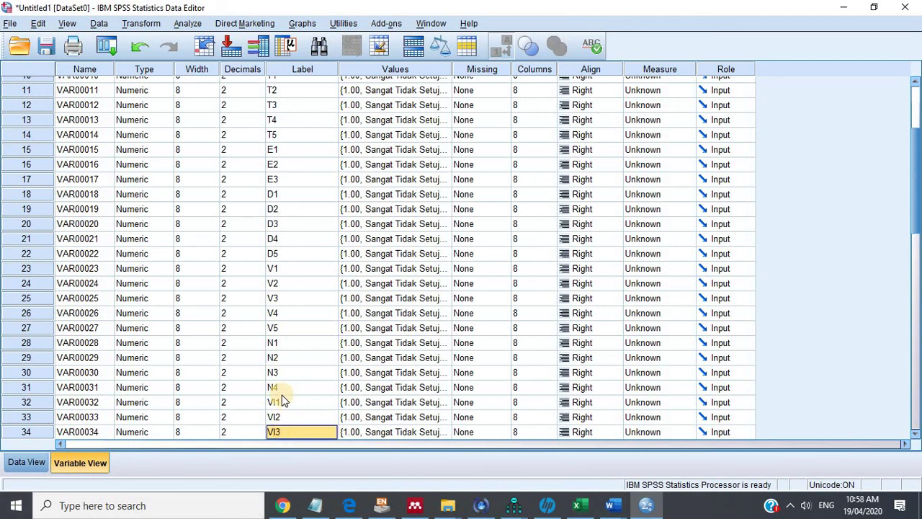
# Review the variable labels up to the unlabelled VAR00035 and compare them with question 10 in the Chrome survey form.
pyautogui.scroll(-2, 287, 393)
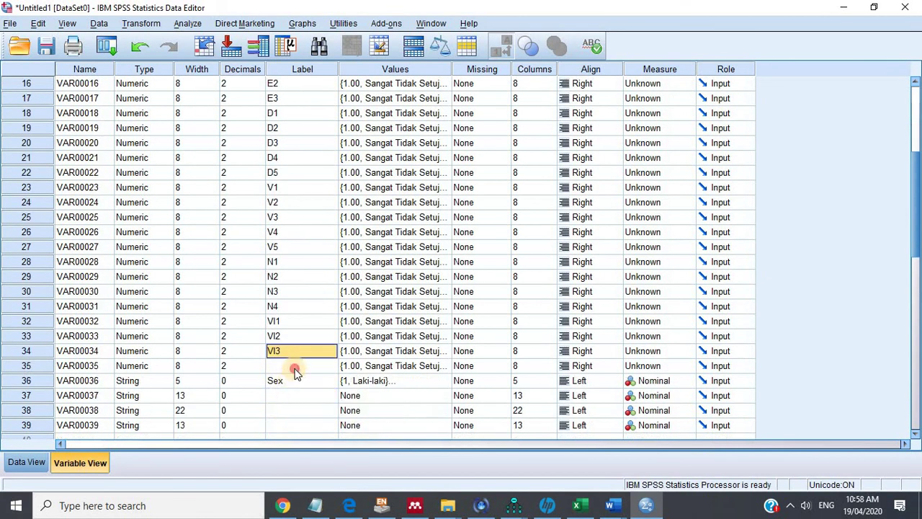
pyautogui.click(295, 367)
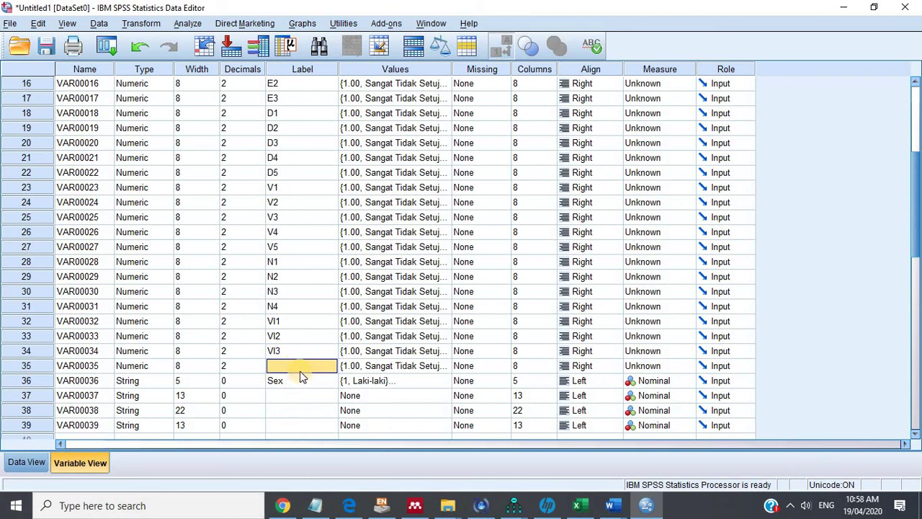
pyautogui.scroll(4, 355, 328)
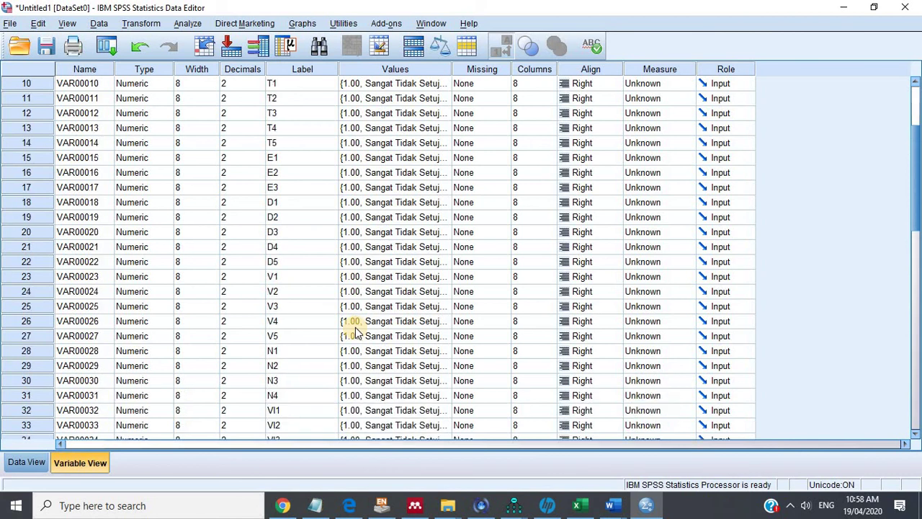
pyautogui.scroll(1, 356, 331)
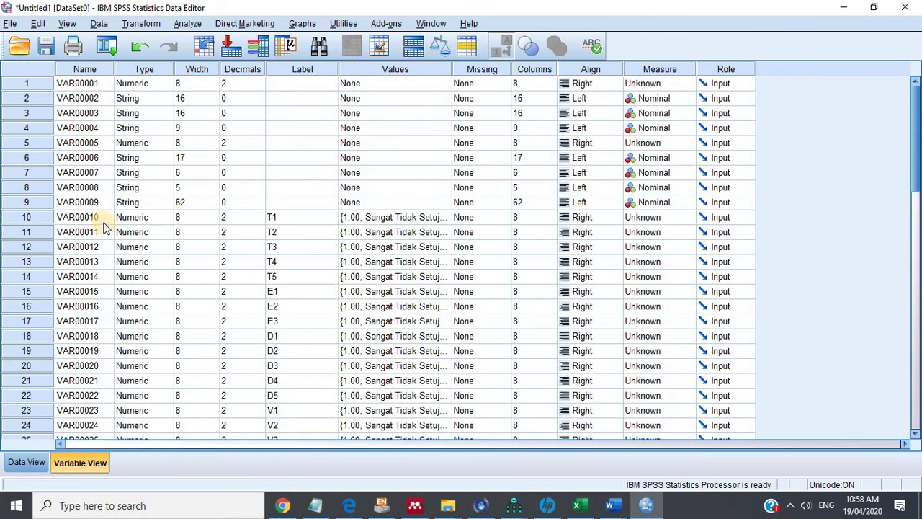
pyautogui.click(647, 507)
pyautogui.click(647, 506)
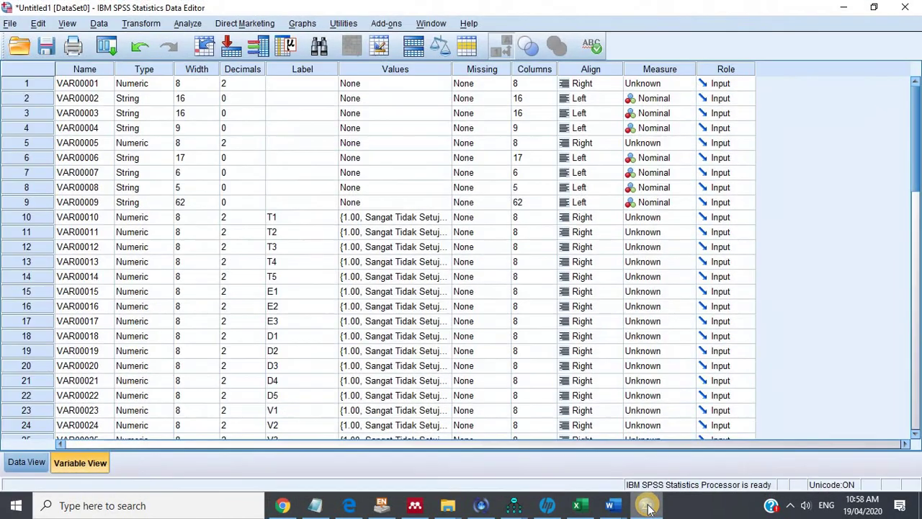
pyautogui.click(31, 462)
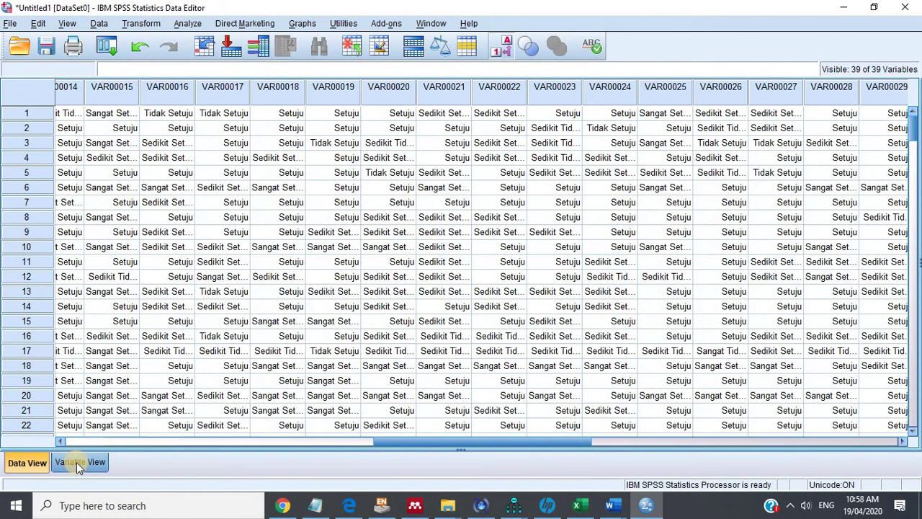
pyautogui.click(78, 462)
pyautogui.click(643, 505)
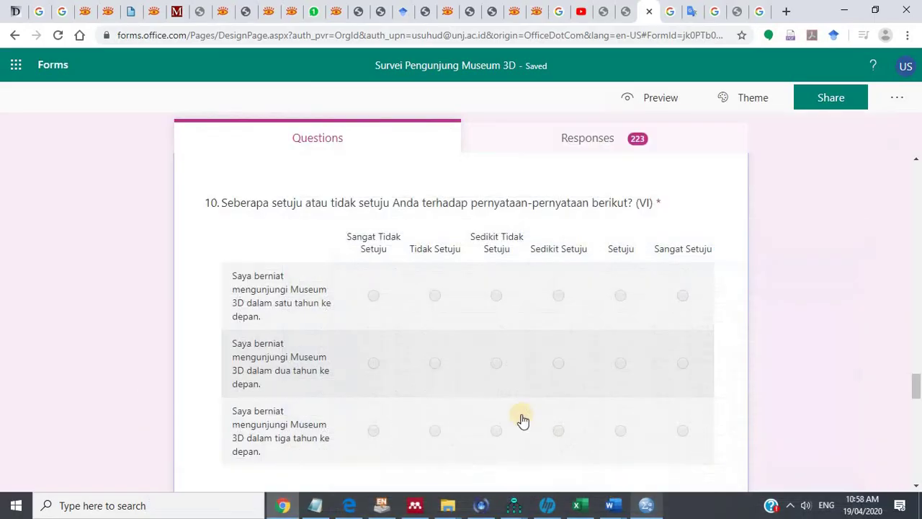
pyautogui.click(638, 506)
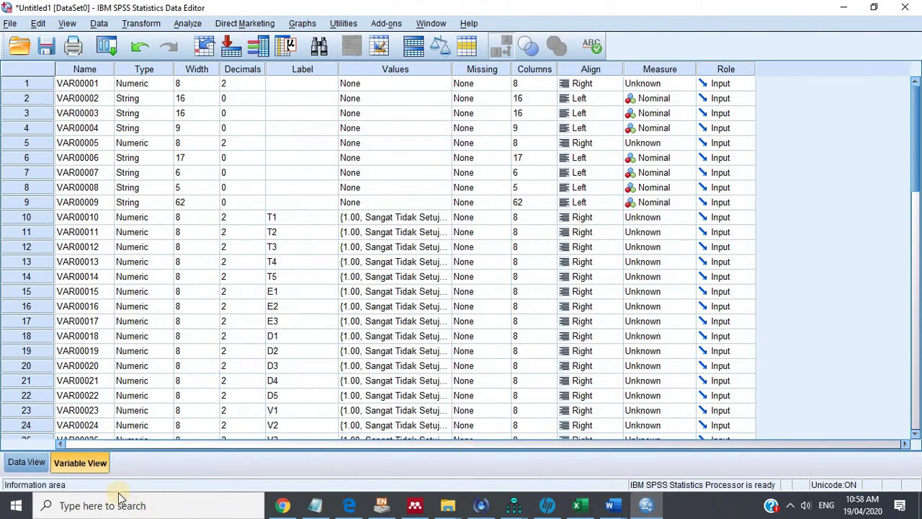
# Examine the data columns VAR00029 to VAR00039 to identify what VAR00035 and the respondent profile variables contain.
pyautogui.scroll(-3, 260, 410)
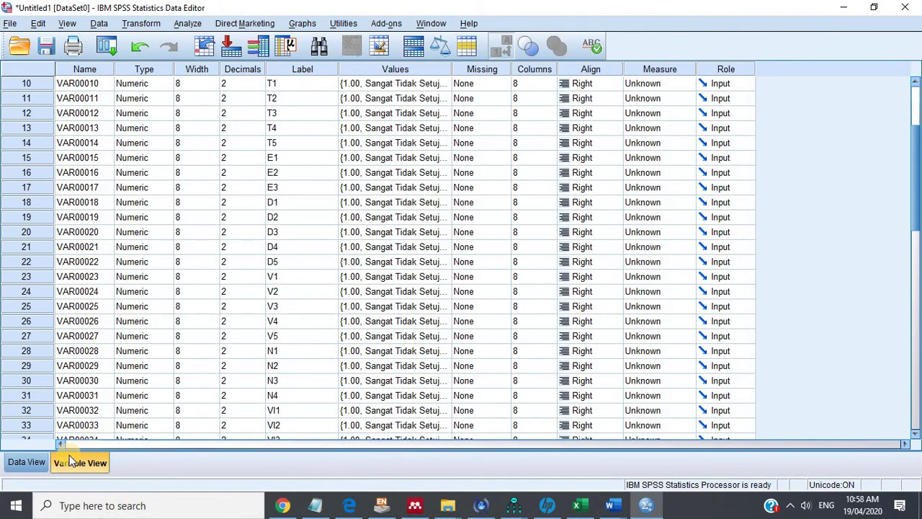
pyautogui.click(26, 460)
pyautogui.scroll(-3, 433, 377)
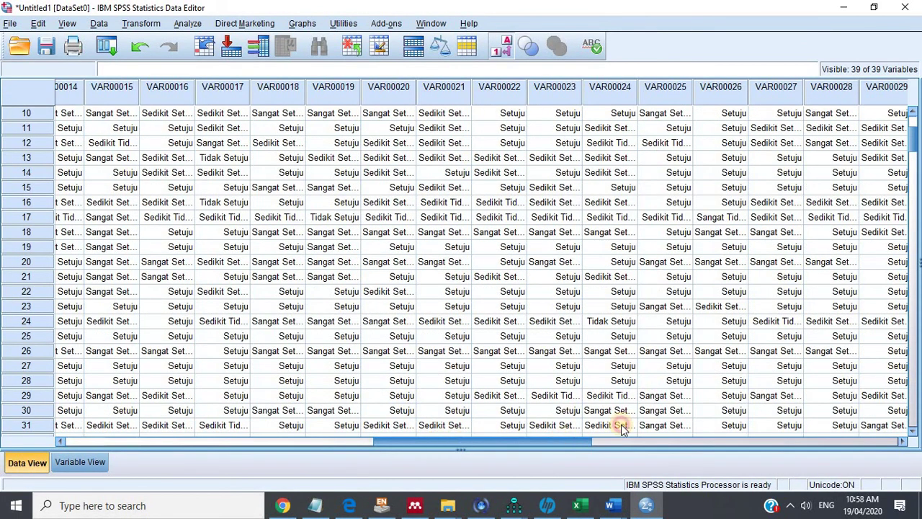
pyautogui.hscroll(10, 621, 426)
pyautogui.hscroll(-2, 649, 422)
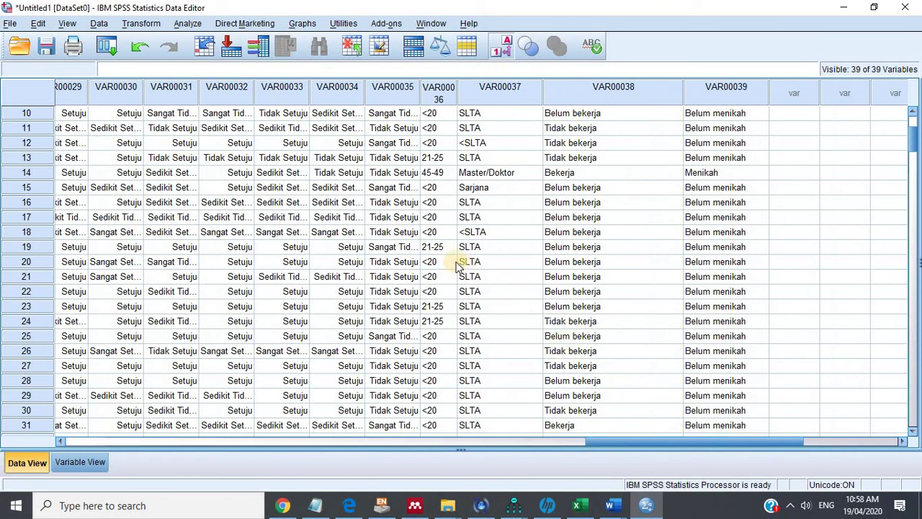
pyautogui.scroll(3, 456, 266)
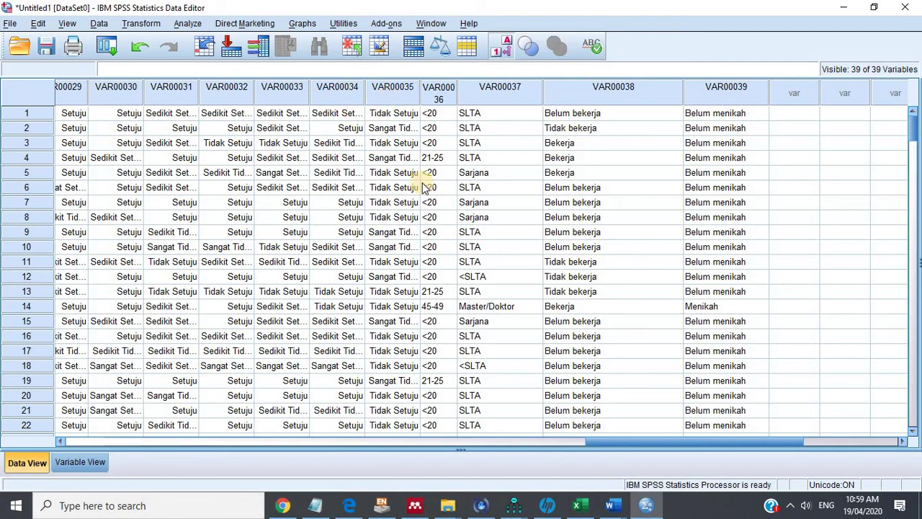
# Switch to the Chrome survey form and consult the respondent profile questions on gender, age, education, employment and marital status.
pyautogui.click(647, 508)
pyautogui.scroll(-10, 461, 353)
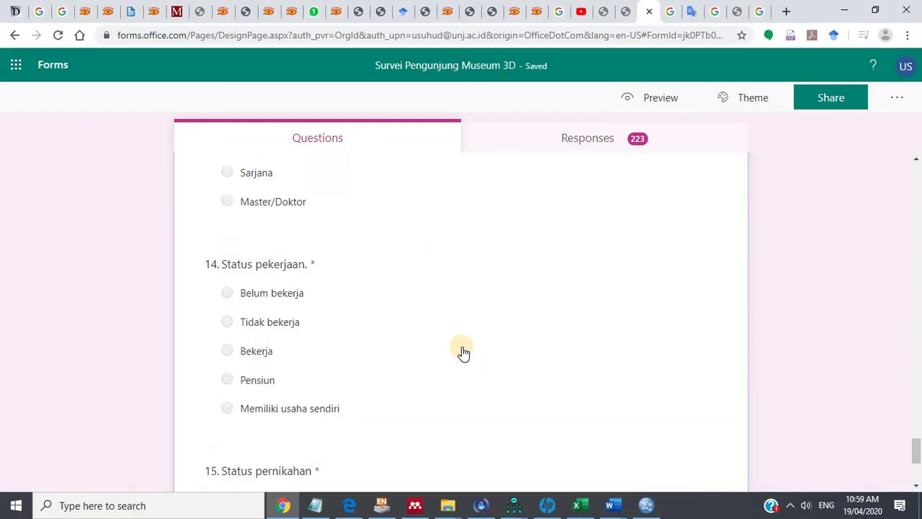
pyautogui.scroll(-3, 463, 353)
pyautogui.scroll(3, 463, 353)
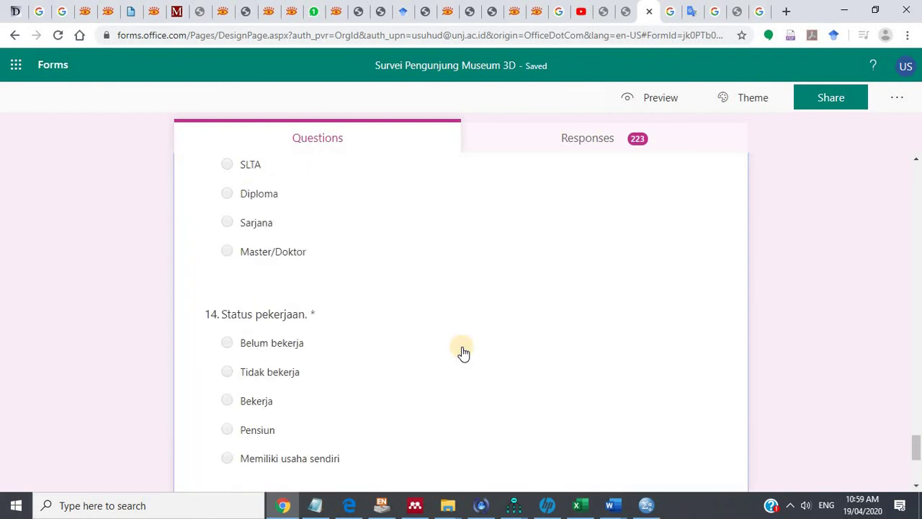
pyautogui.scroll(7, 464, 353)
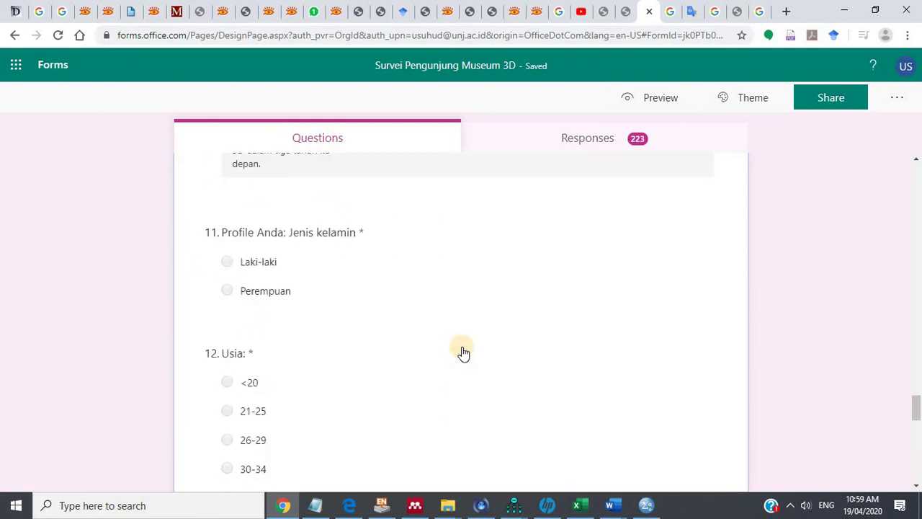
# Review questions 10 to 12 in the survey form, switch to Excel, and inspect the coded gender column on Sheet2.
pyautogui.scroll(3, 463, 353)
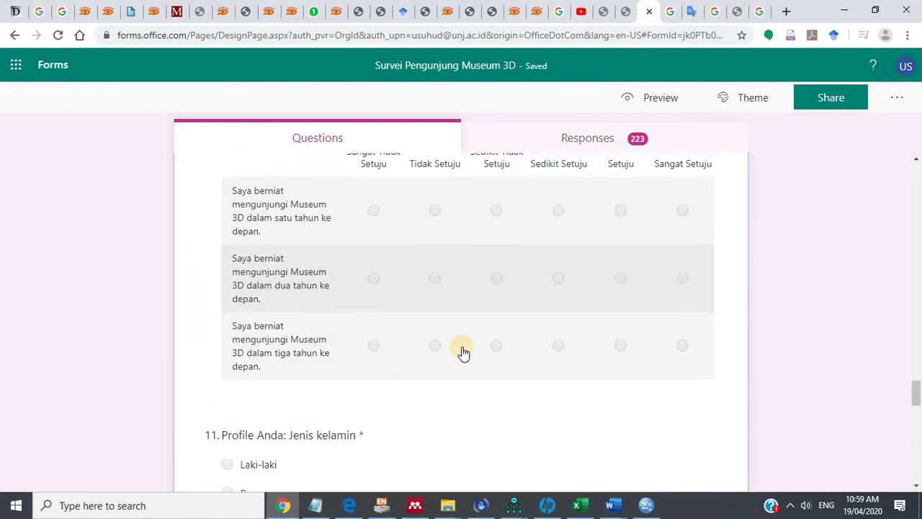
pyautogui.scroll(-2, 463, 353)
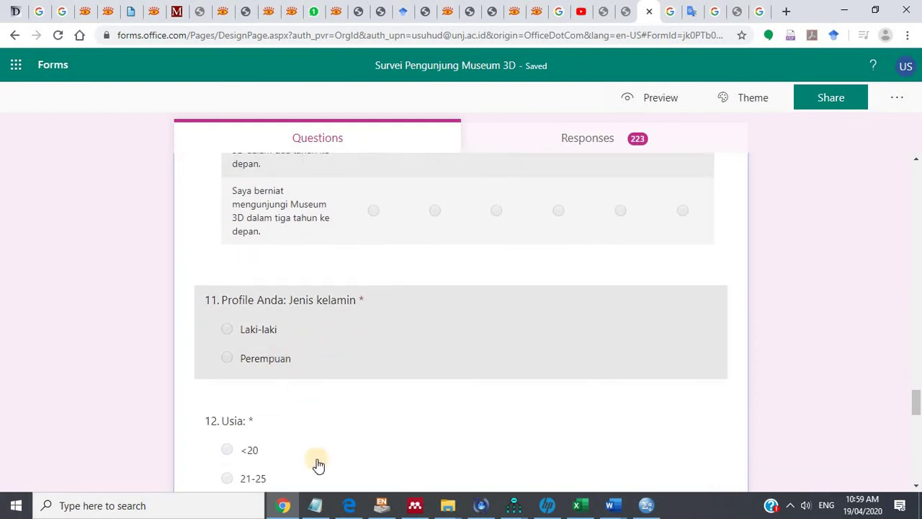
pyautogui.click(286, 506)
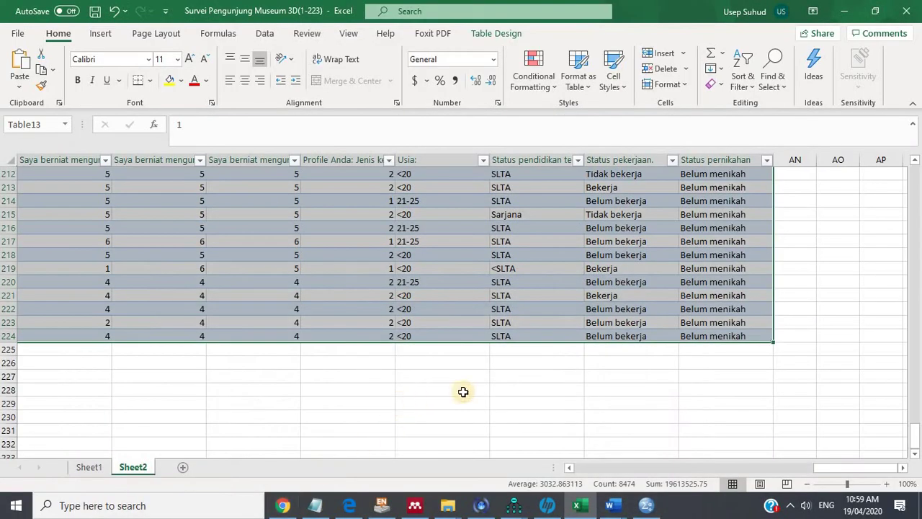
pyautogui.click(475, 389)
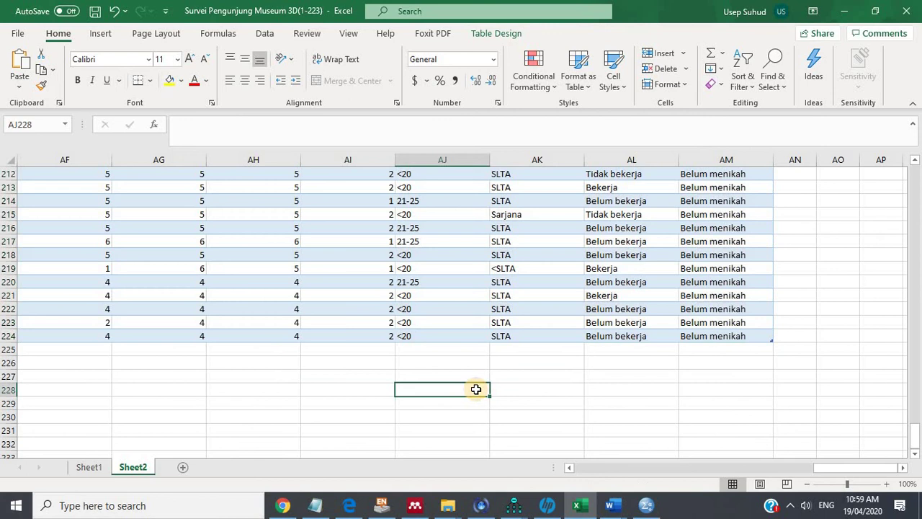
pyautogui.click(356, 336)
pyautogui.scroll(4, 351, 245)
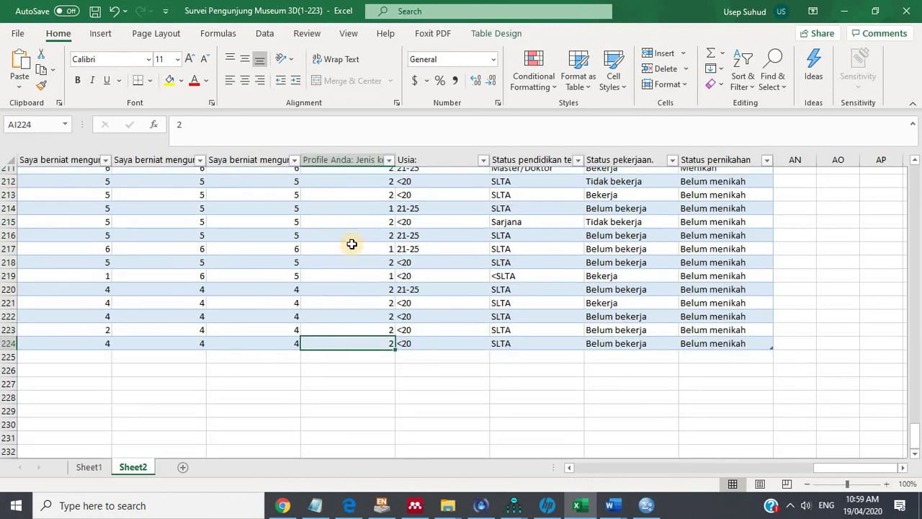
pyautogui.scroll(20, 352, 226)
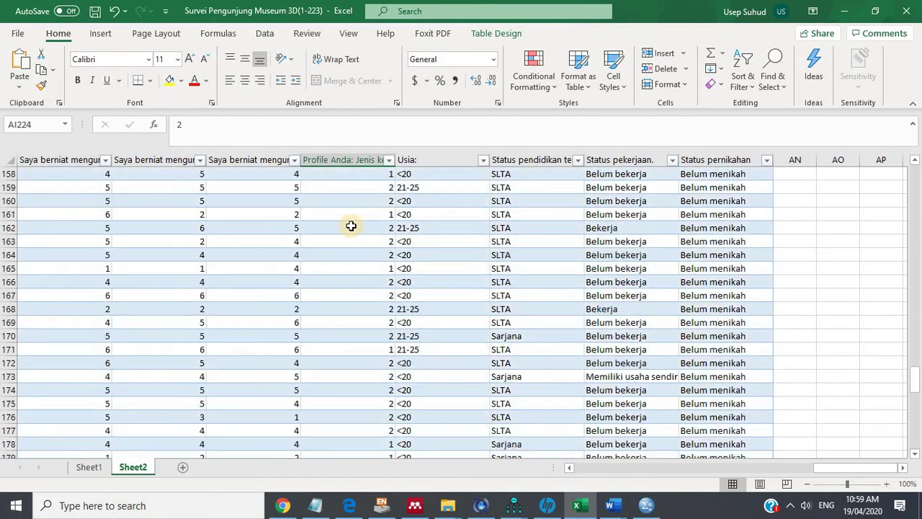
pyautogui.scroll(11, 351, 226)
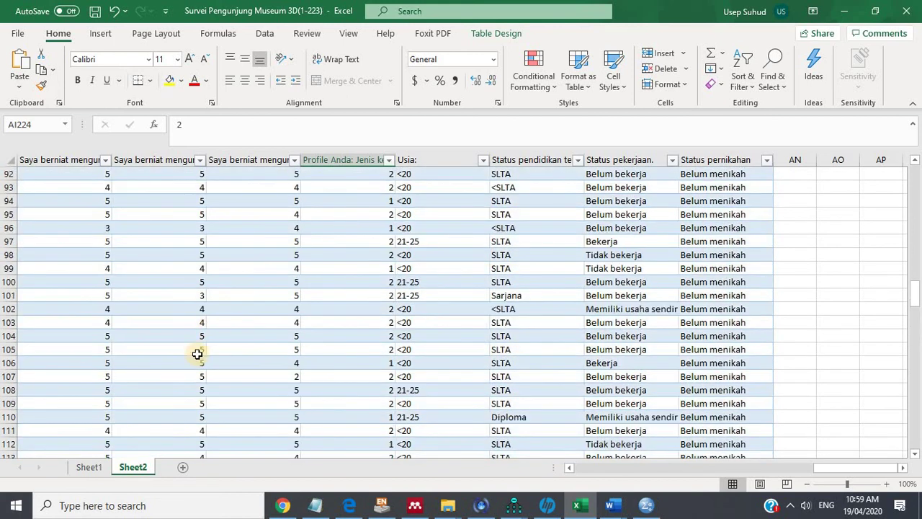
# Compare the original gender answers in column AI of Sheet1 with the coded values on Sheet2.
pyautogui.click(89, 467)
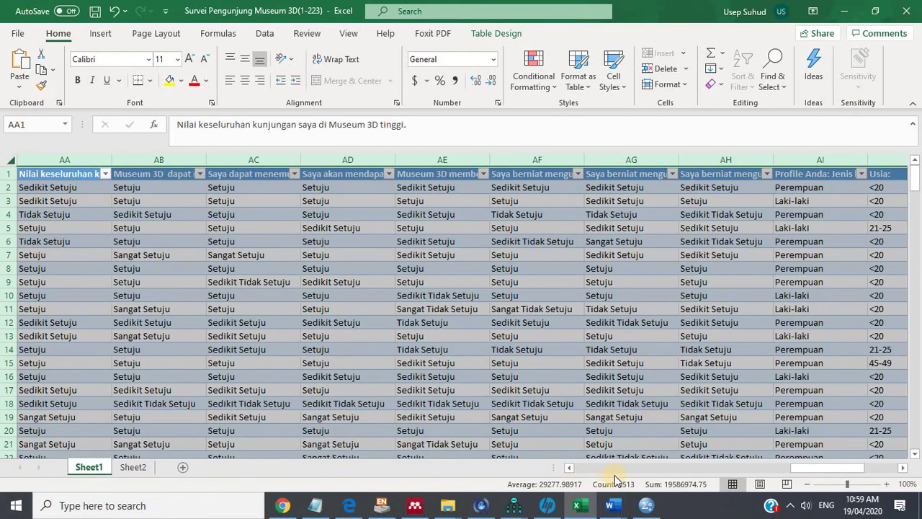
pyautogui.moveTo(826, 467); pyautogui.dragTo(442, 217)
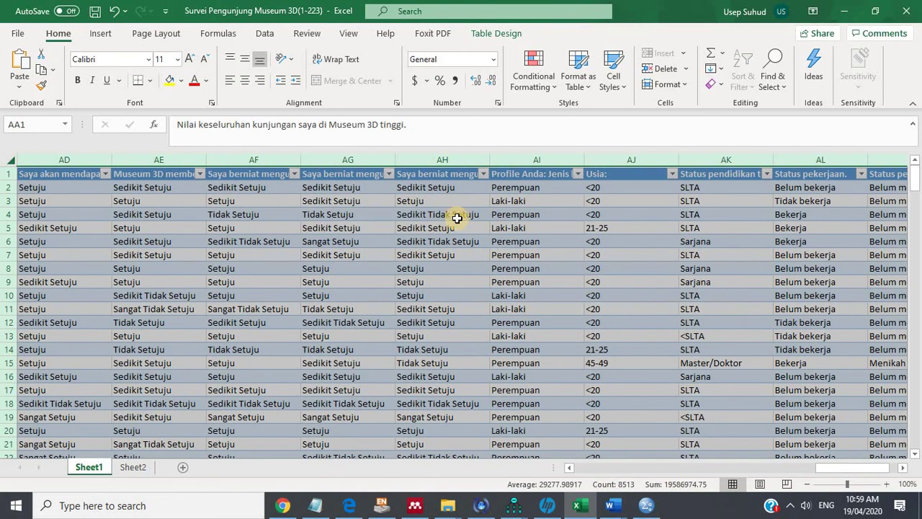
pyautogui.click(533, 209)
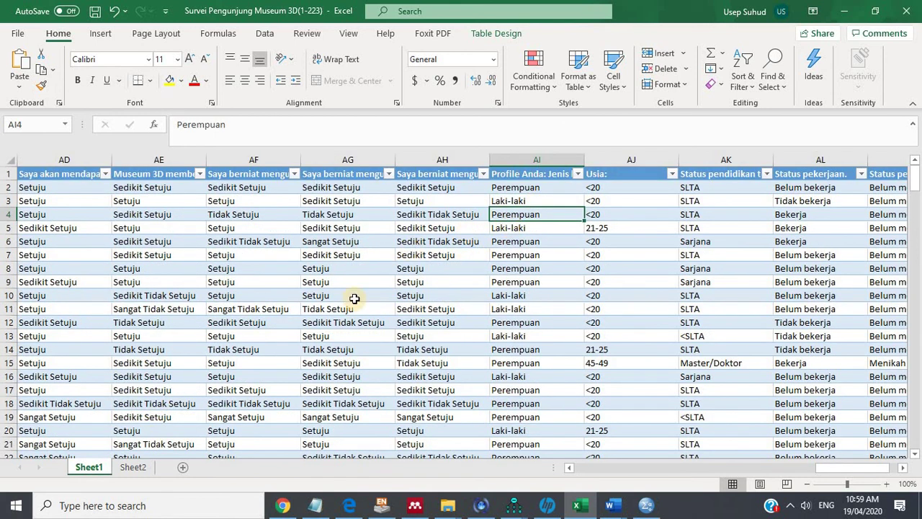
pyautogui.click(132, 468)
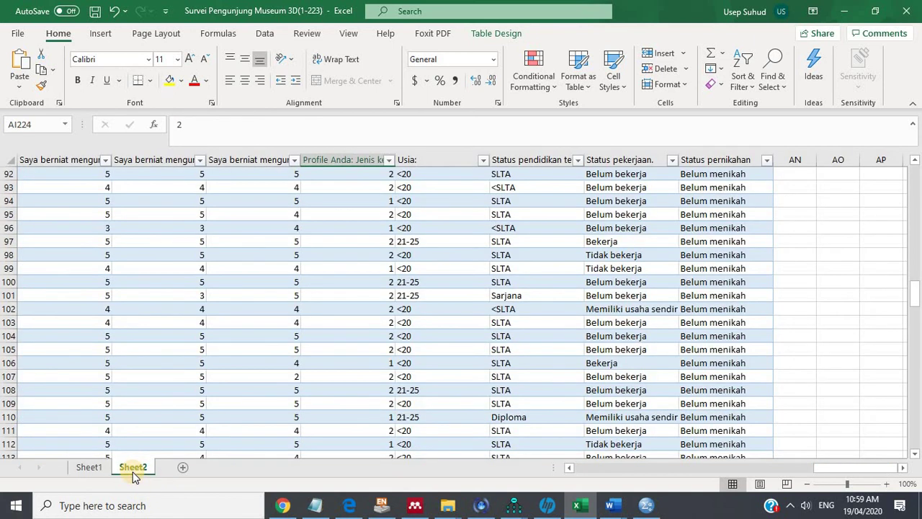
pyautogui.click(89, 468)
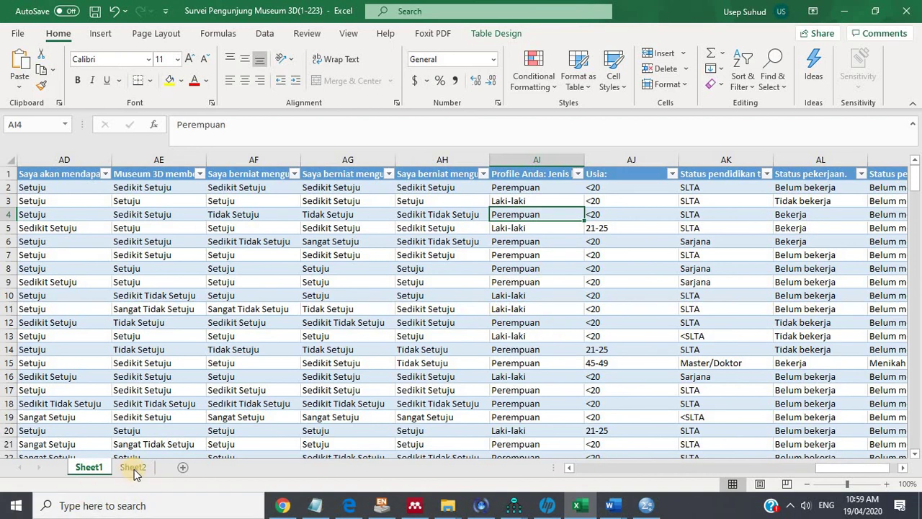
pyautogui.hotkey('ctrl', 'pagedown')
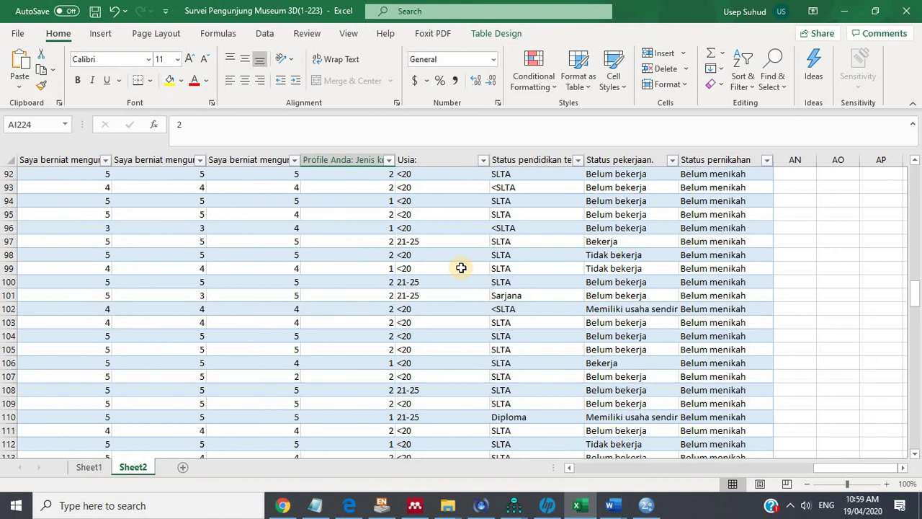
pyautogui.scroll(2, 461, 268)
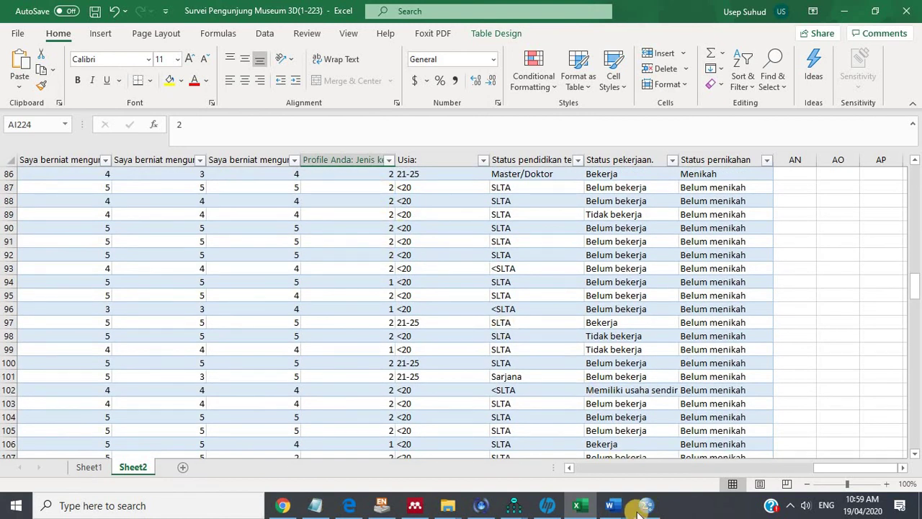
# Switch back to SPSS and check the variable definition of the unlabelled VAR00035 against its neighbouring variables.
pyautogui.click(644, 508)
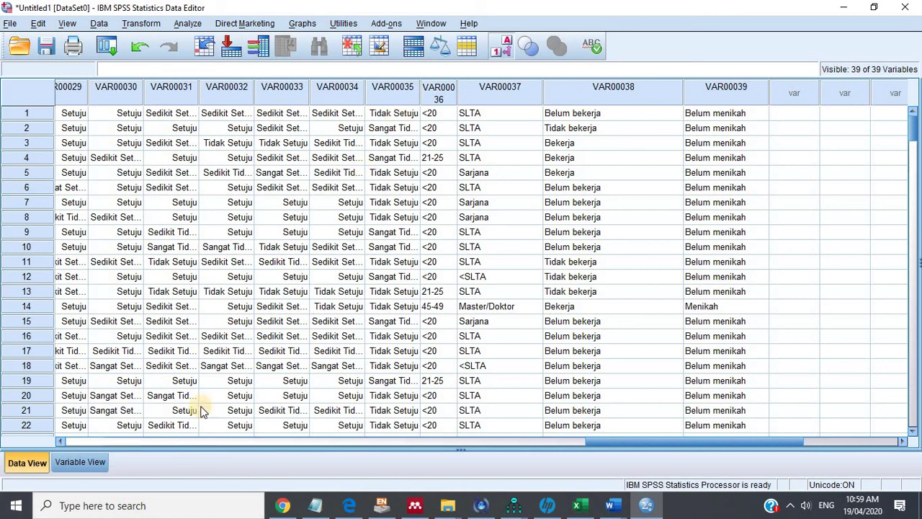
pyautogui.click(72, 462)
pyautogui.scroll(-3, 286, 396)
pyautogui.click(286, 407)
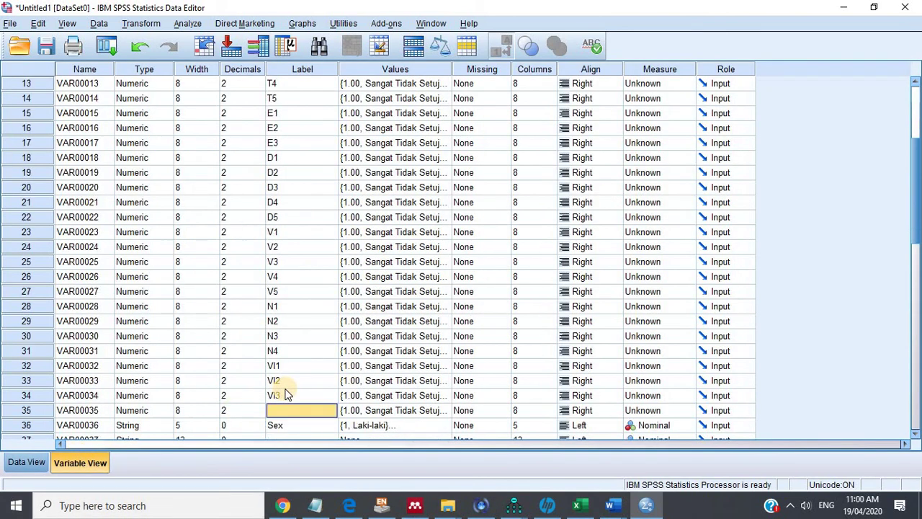
pyautogui.scroll(-3, 284, 392)
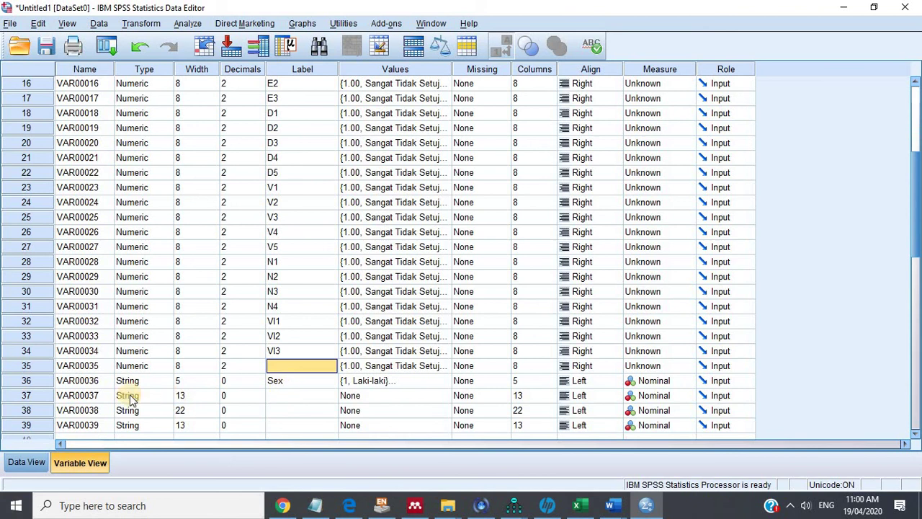
pyautogui.click(225, 366)
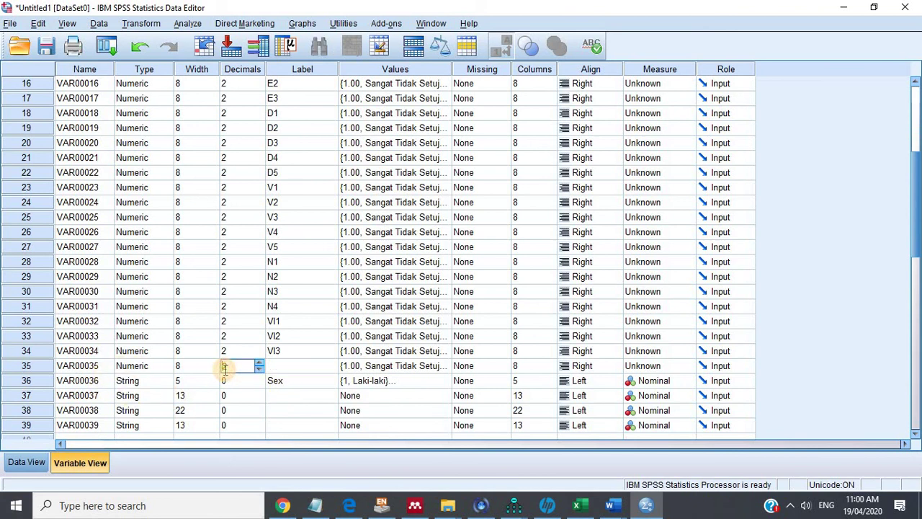
pyautogui.click(324, 366)
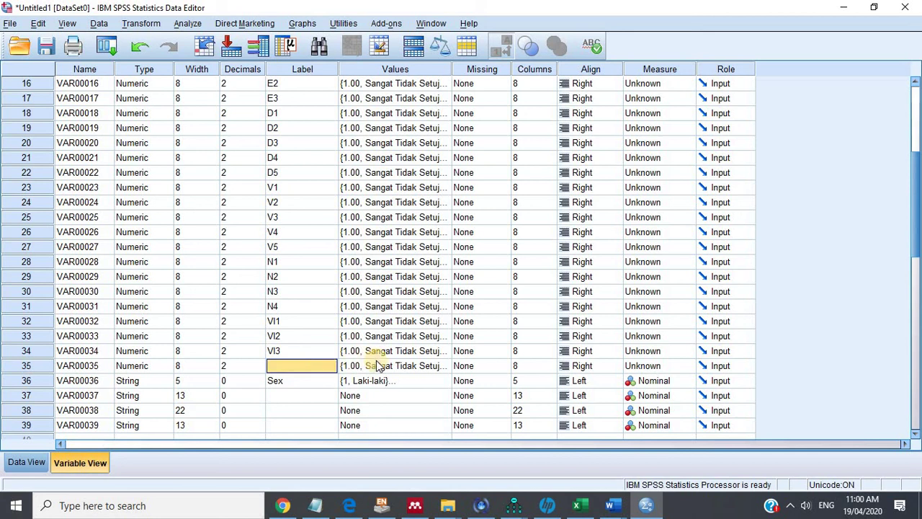
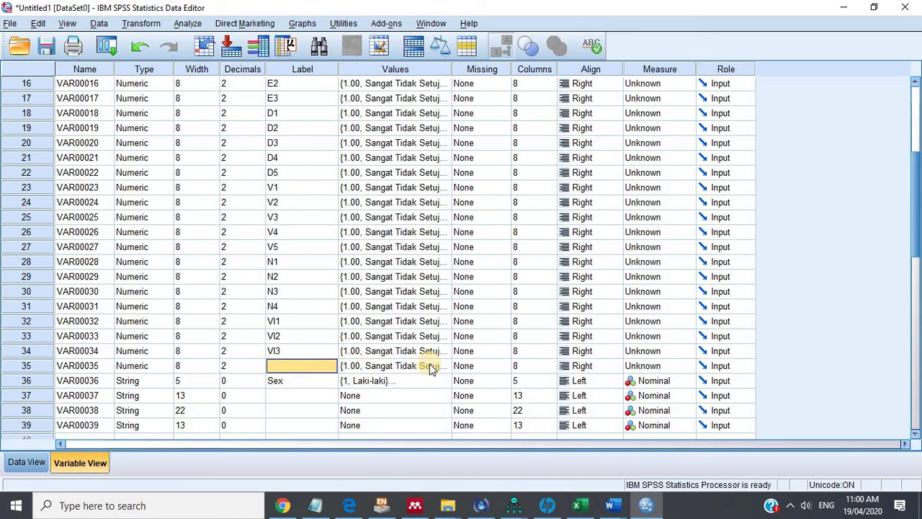
# Sort the data cases by VAR00035 in ascending order and close the output viewer without saving it.
pyautogui.click(26, 463)
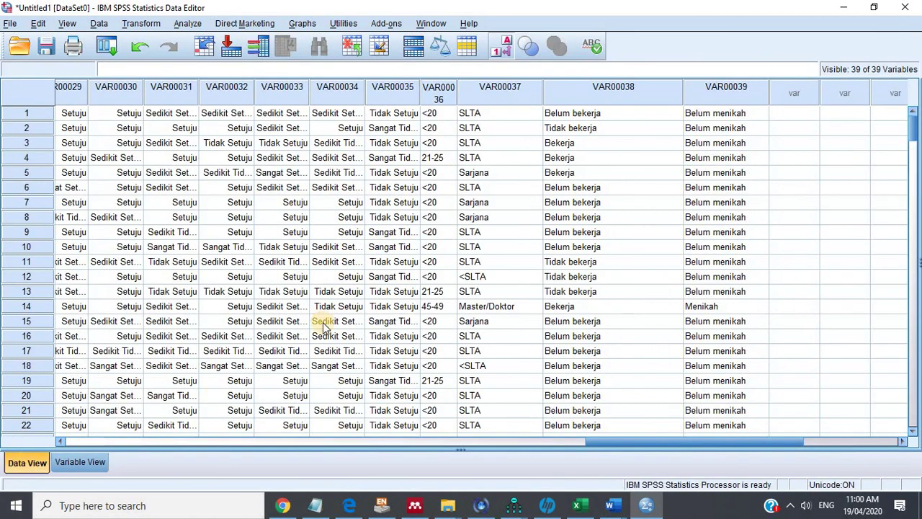
pyautogui.click(391, 94)
pyautogui.rightClick(393, 99)
pyautogui.click(437, 194)
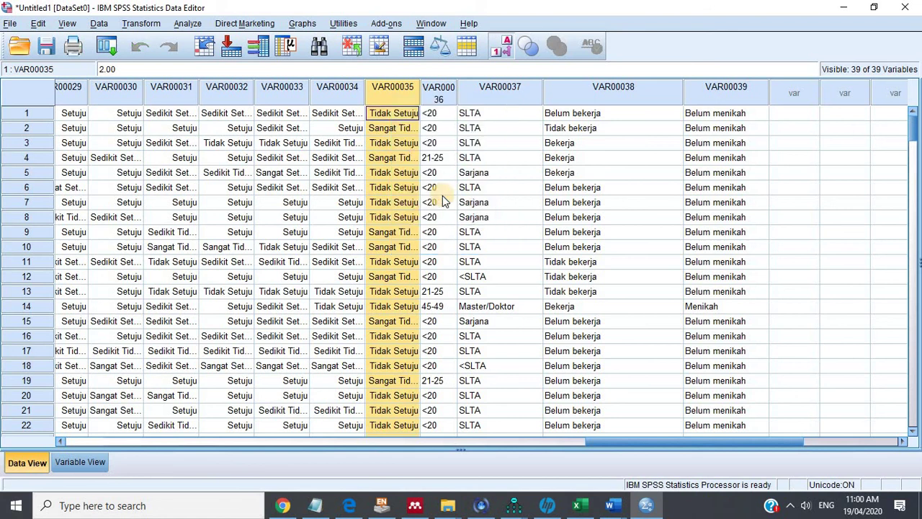
pyautogui.click(747, 97)
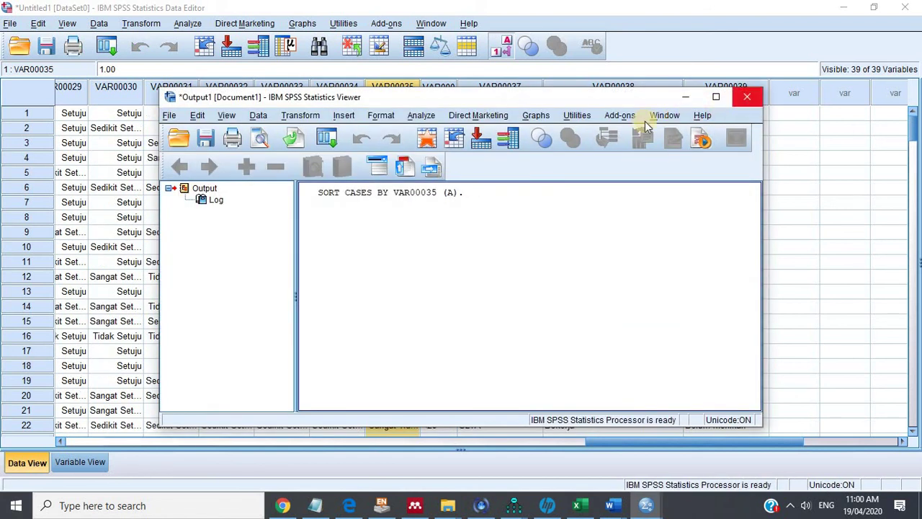
pyautogui.click(461, 283)
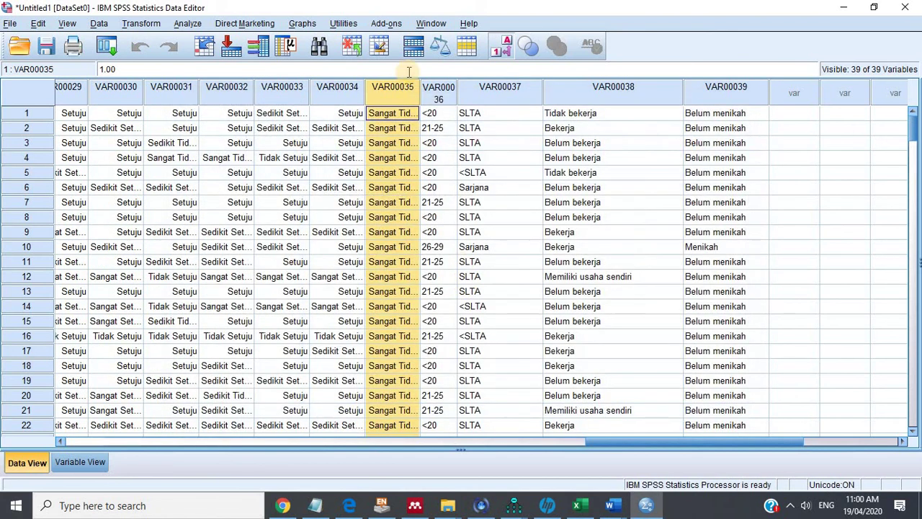
# Widen the VAR00035 data column to about 17 characters and examine its sorted answers.
pyautogui.moveTo(420, 91); pyautogui.dragTo(473, 92)
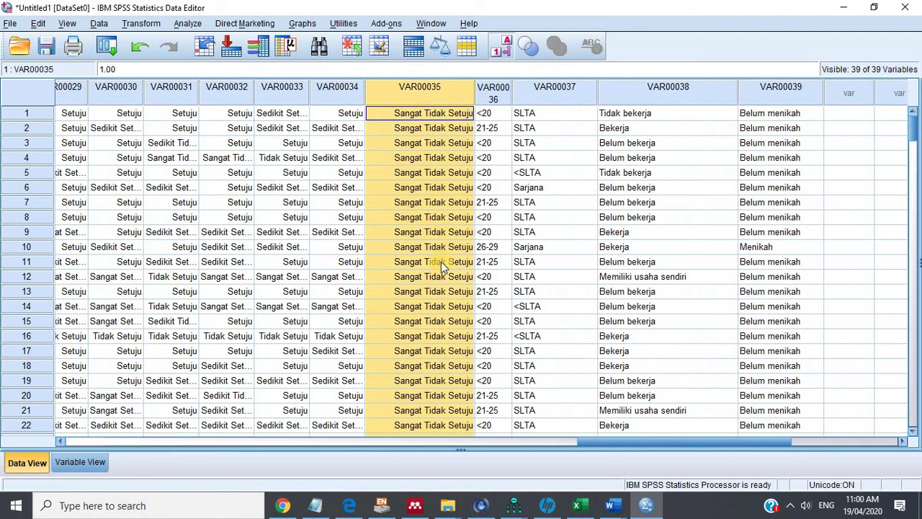
pyautogui.scroll(-10, 441, 262)
pyautogui.scroll(-20, 441, 262)
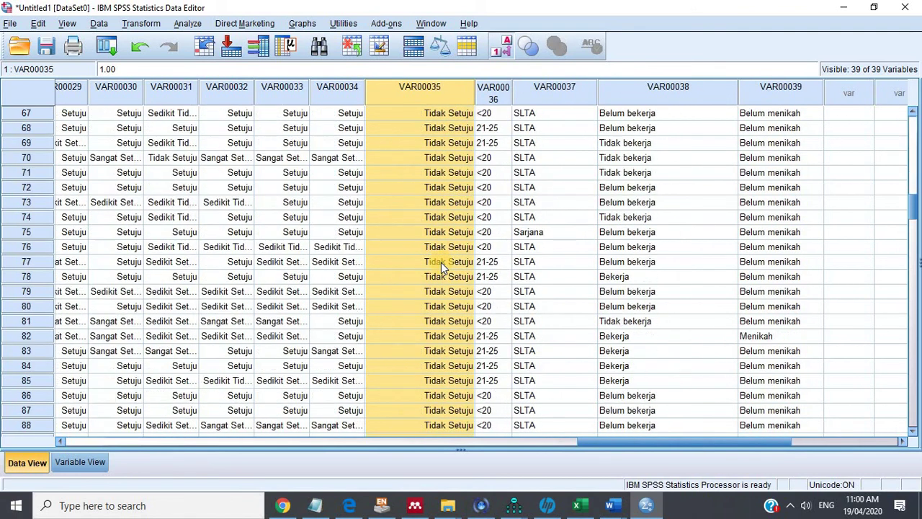
# Label VAR00035 as Sex and delete the label of VAR00036.
pyautogui.click(85, 463)
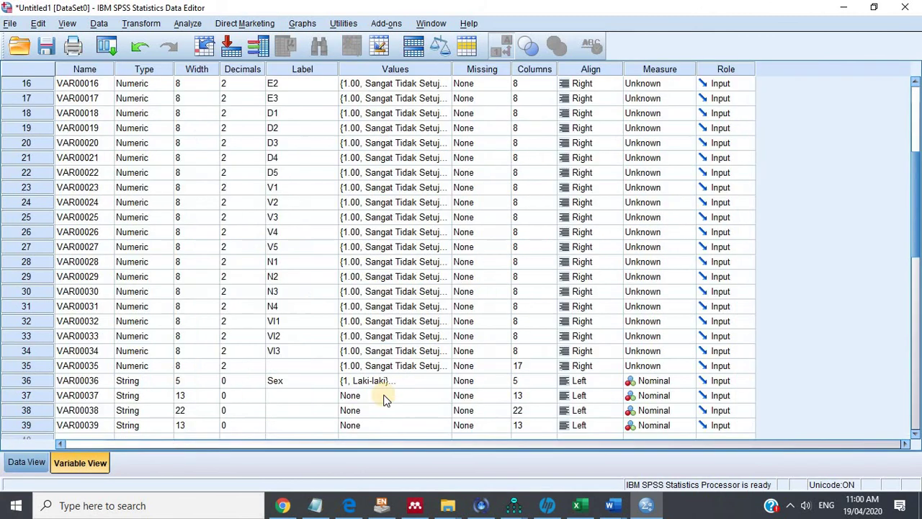
pyautogui.click(306, 366)
pyautogui.write('sEX')
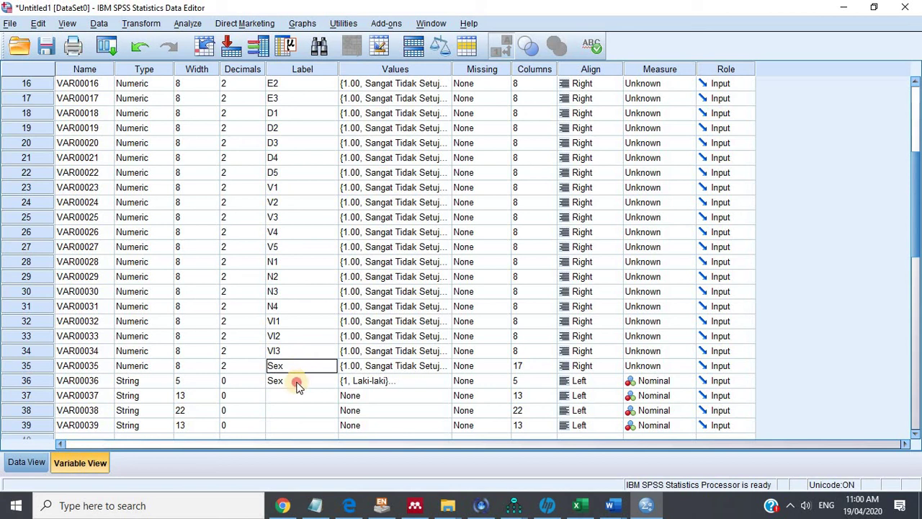
pyautogui.click(297, 382)
pyautogui.press('Delete')
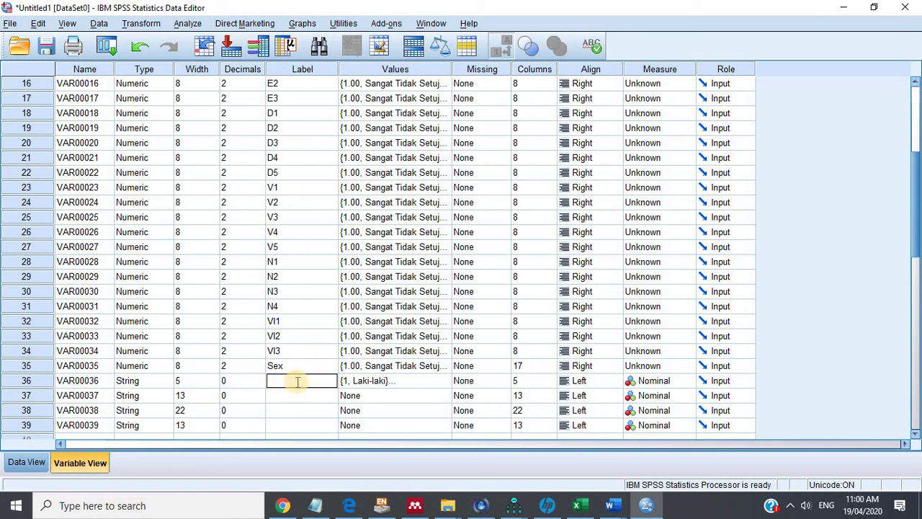
# Replace the value labels of VAR00035 with 1 = Laki-laki and 2 = Perempuan.
pyautogui.click(399, 384)
pyautogui.click(406, 367)
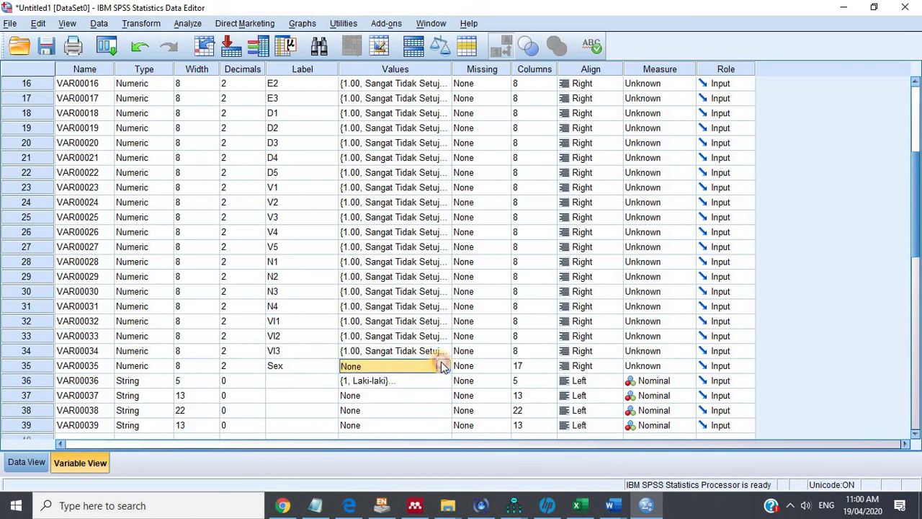
pyautogui.click(441, 365)
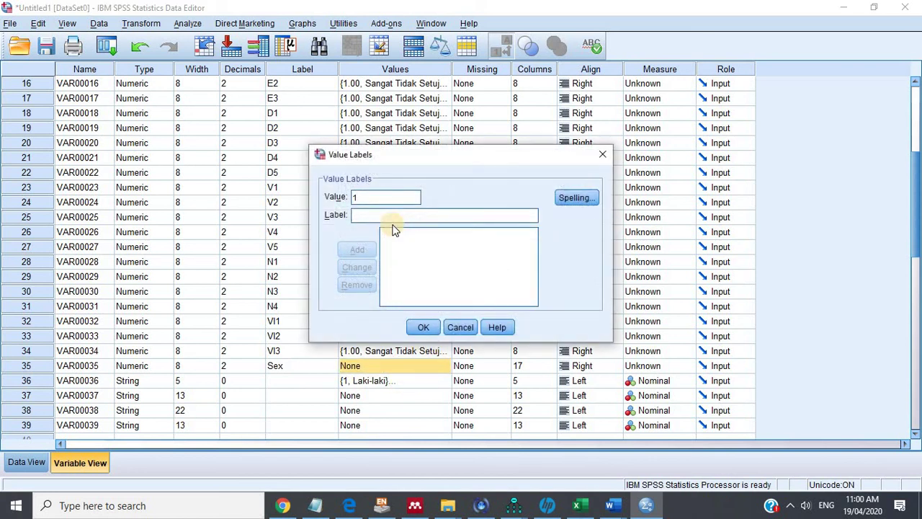
pyautogui.write('Laki-')
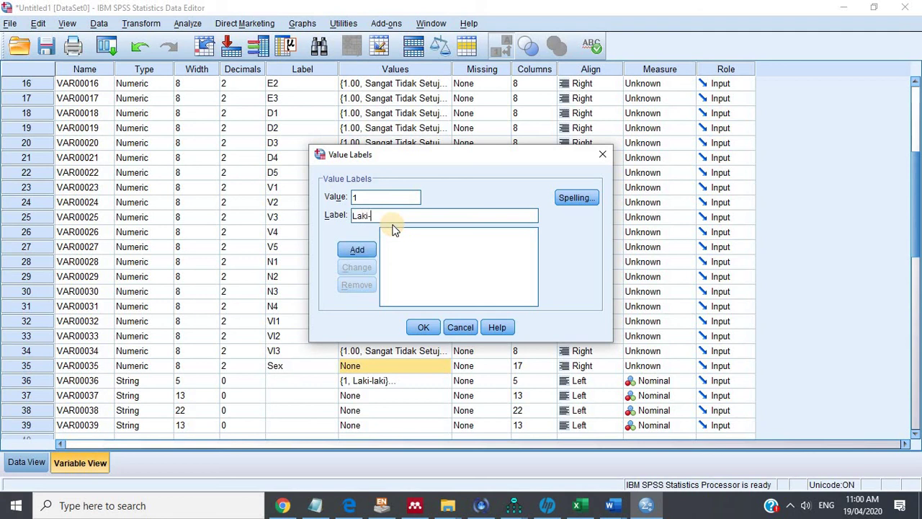
pyautogui.write('laki')
pyautogui.press('Return')
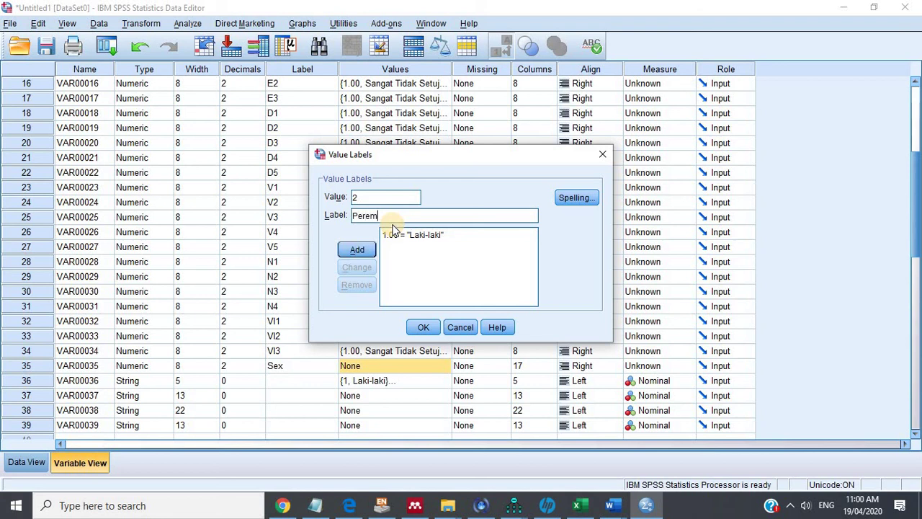
pyautogui.write('n')
pyautogui.click(351, 249)
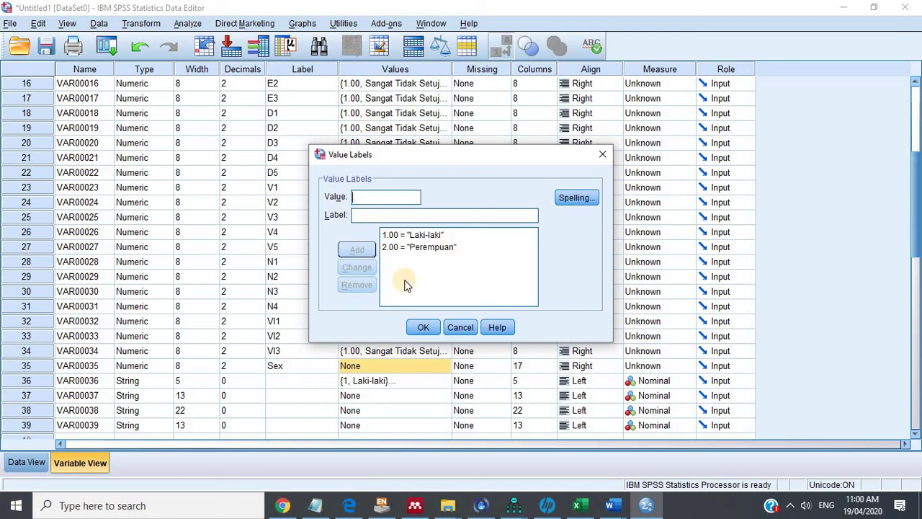
pyautogui.click(420, 329)
# Examine the answers of VAR00036 in the data before editing its value labels.
pyautogui.click(391, 382)
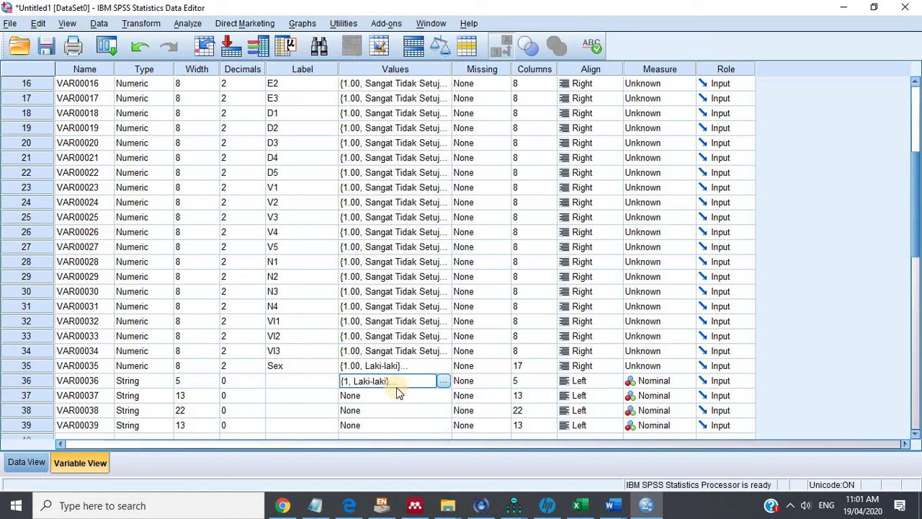
pyautogui.click(27, 462)
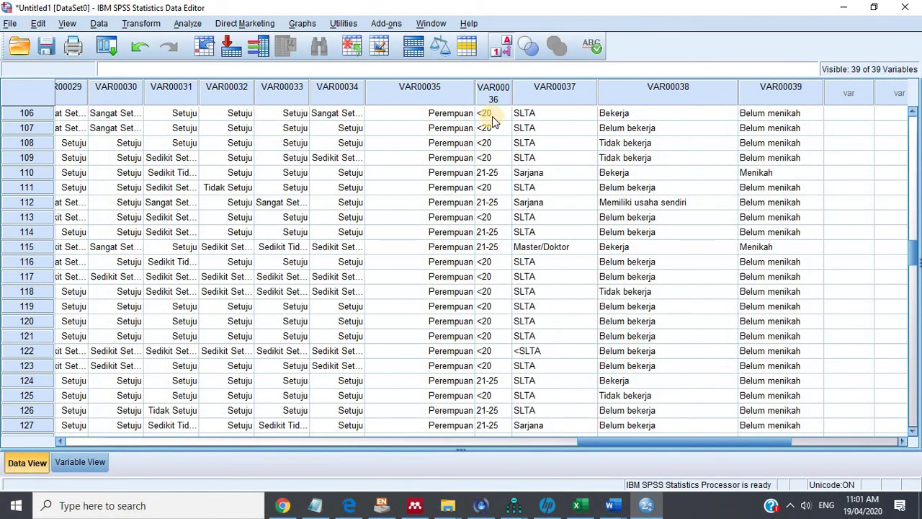
pyautogui.click(81, 461)
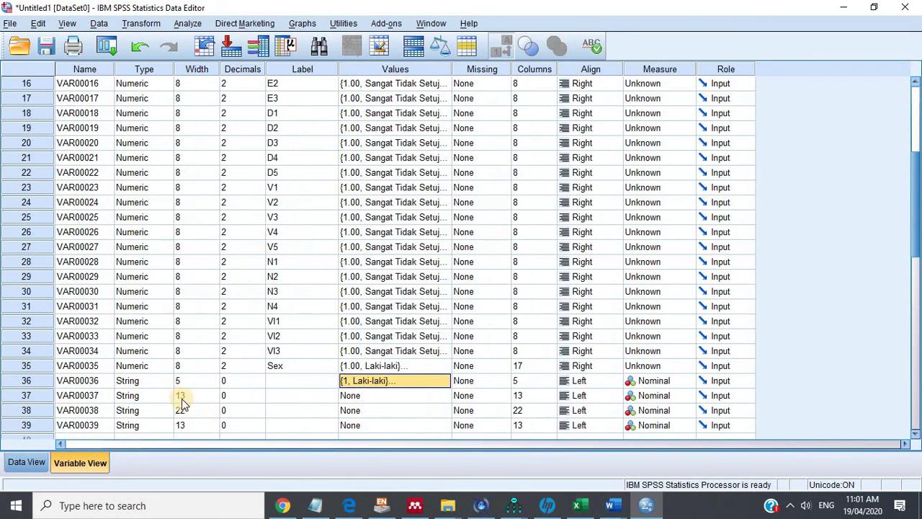
# Change the label of value 1 to <20 in the value labels of VAR00036.
pyautogui.click(450, 384)
pyautogui.click(446, 381)
pyautogui.press('Tab')
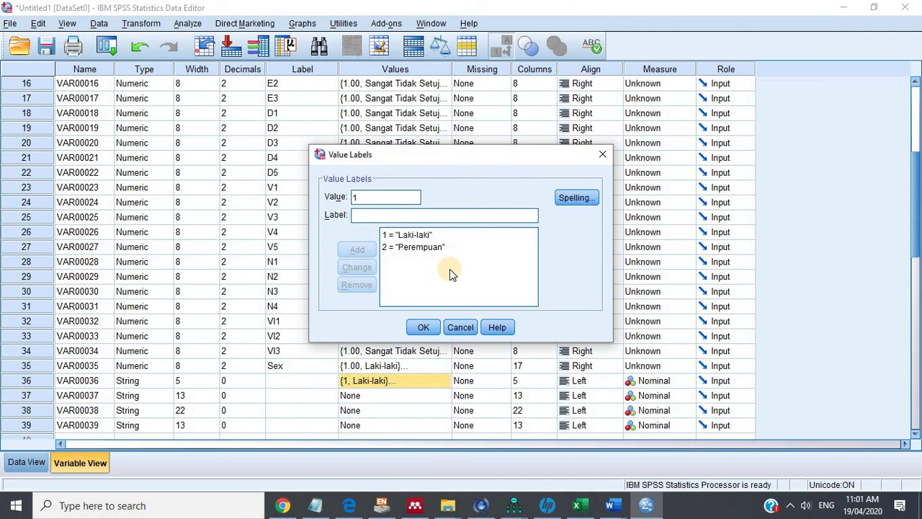
pyautogui.click(411, 235)
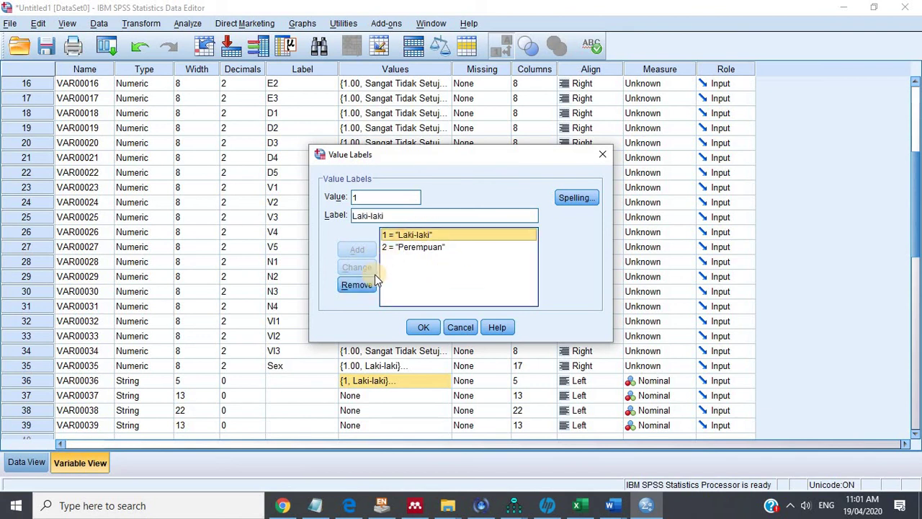
pyautogui.click(426, 216)
pyautogui.press('BackSpace')
pyautogui.press('BackSpace')
pyautogui.press('BackSpace')
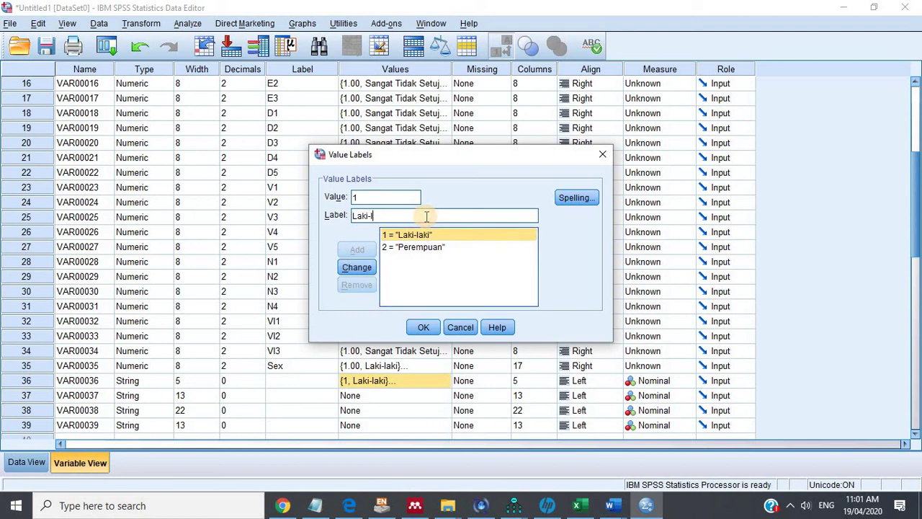
pyautogui.press('BackSpace')
pyautogui.press('BackSpace')
pyautogui.press('BackSpace')
pyautogui.write('<')
pyautogui.click(356, 268)
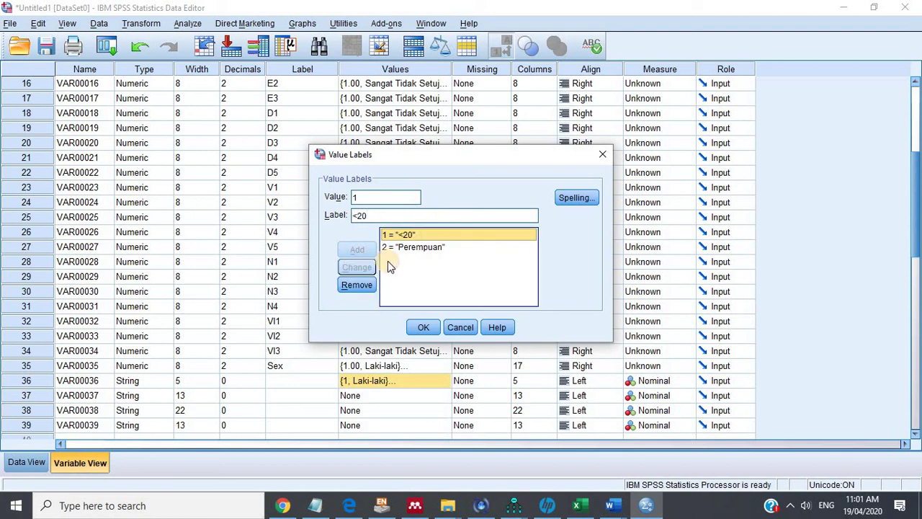
# Change the label of value 2 to 20-24 for VAR00036.
pyautogui.click(409, 247)
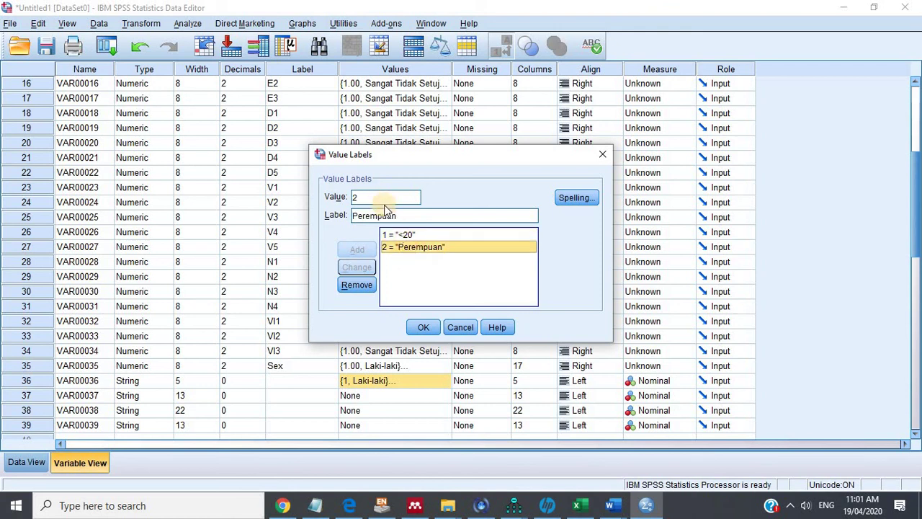
pyautogui.click(401, 215)
pyautogui.doubleClick(401, 215)
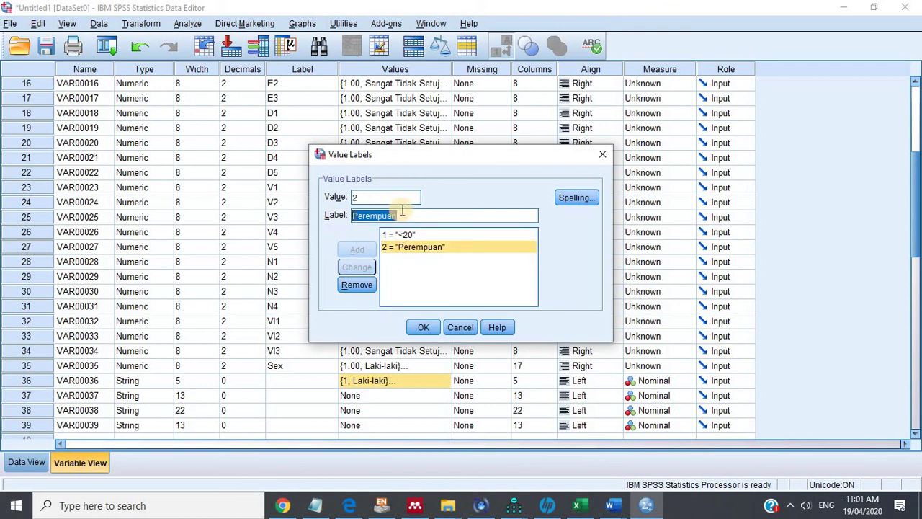
pyautogui.write('2')
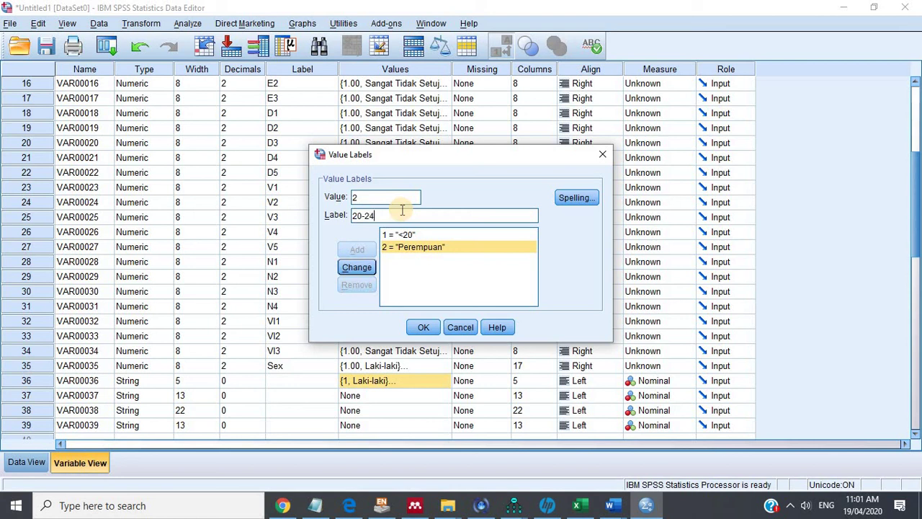
pyautogui.write('0-24')
pyautogui.click(356, 267)
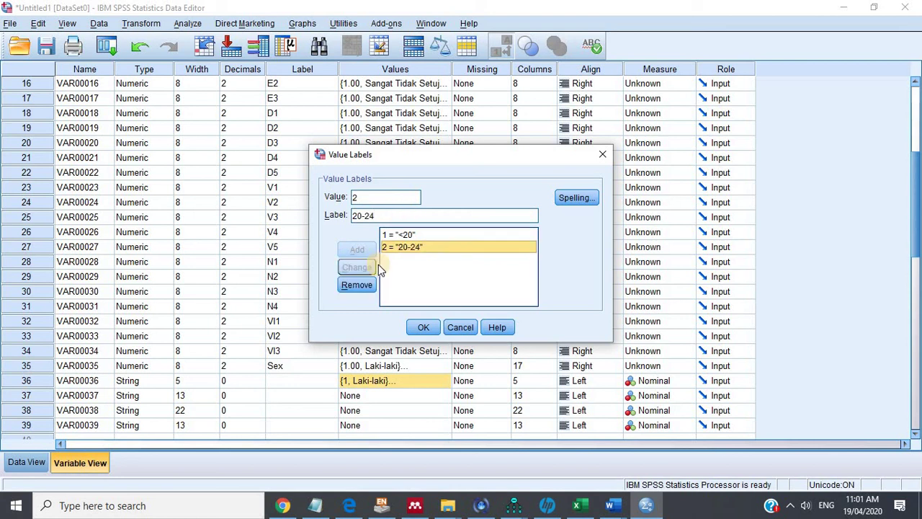
# Add the value label 3 = 25-29 for VAR00036.
pyautogui.click(393, 200)
pyautogui.press('BackSpace')
pyautogui.write('3')
pyautogui.click(377, 215)
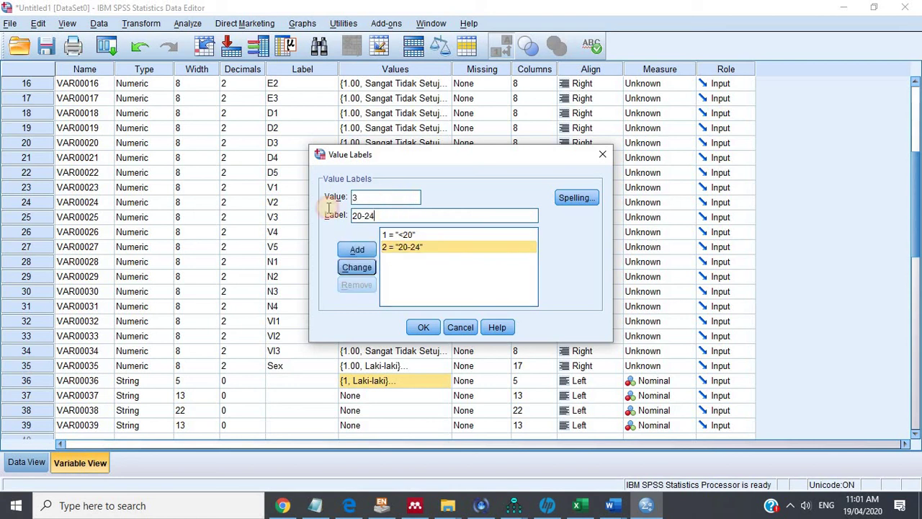
pyautogui.moveTo(328, 207); pyautogui.dragTo(328, 212)
pyautogui.write('2')
pyautogui.click(360, 250)
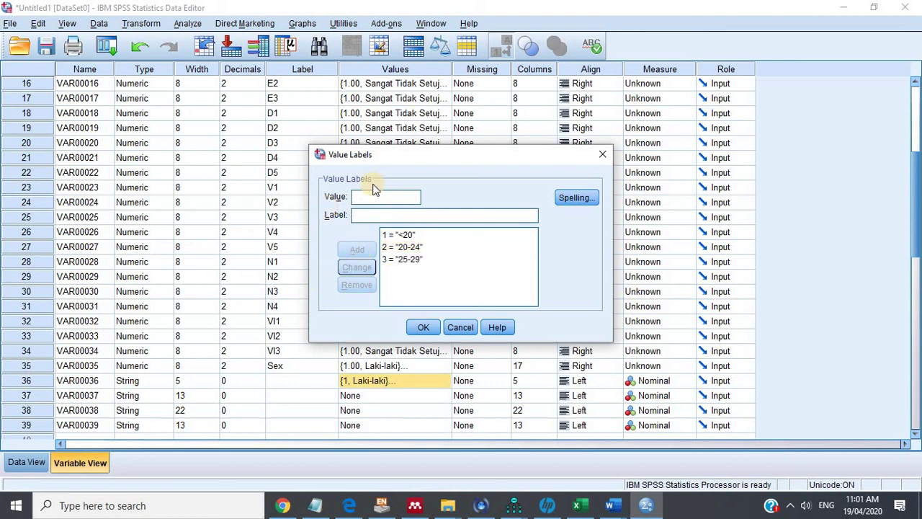
# Add the value labels 4 = 30-34 and 5 = 35-39 for VAR00036.
pyautogui.write('4')
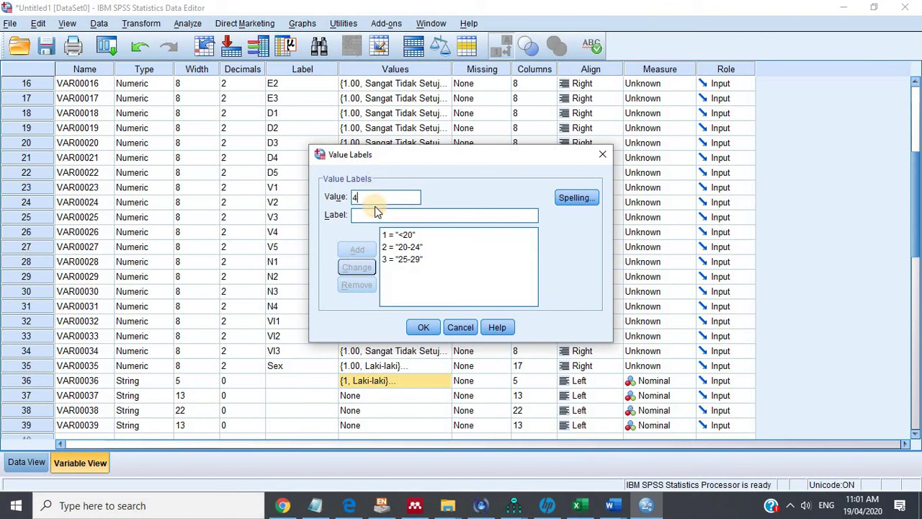
pyautogui.click(372, 214)
pyautogui.write('30')
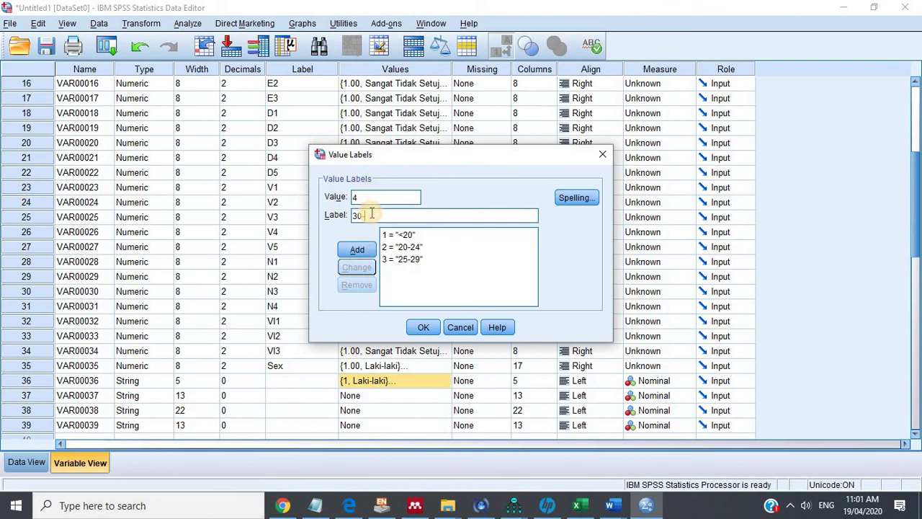
pyautogui.write('-34')
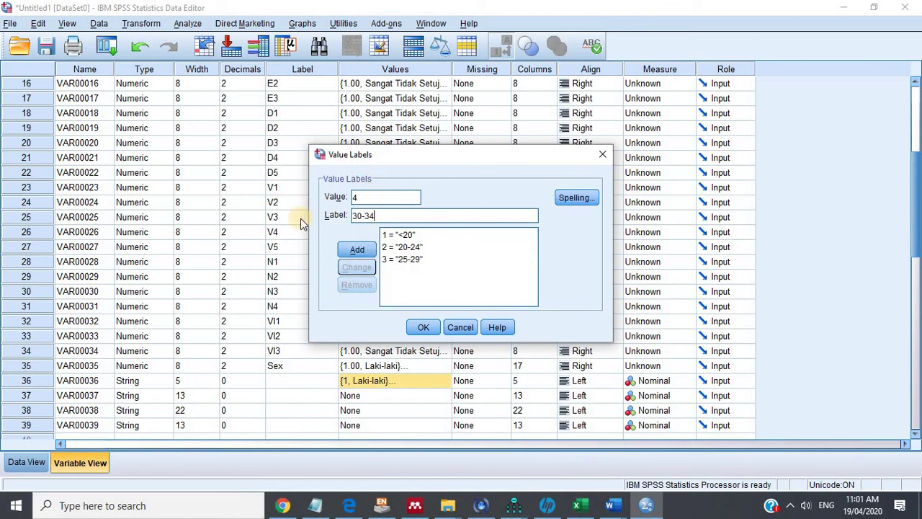
pyautogui.click(358, 247)
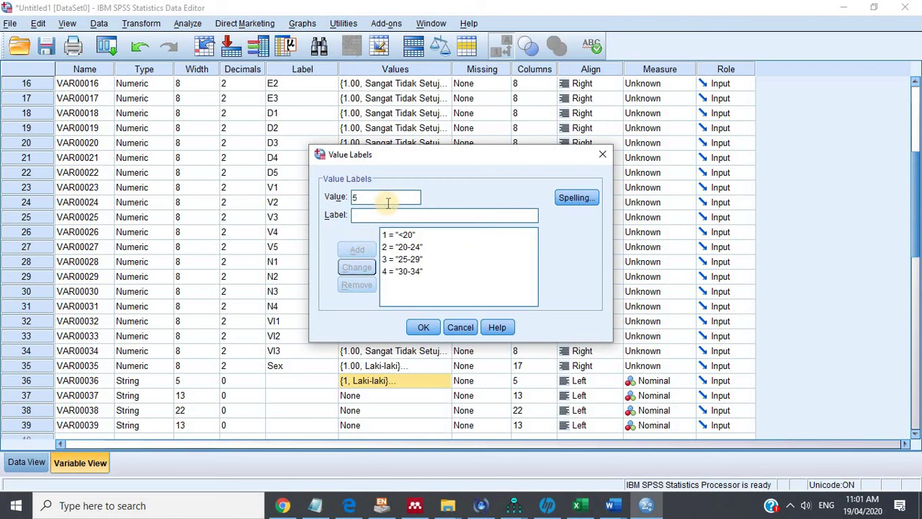
pyautogui.write('35-39')
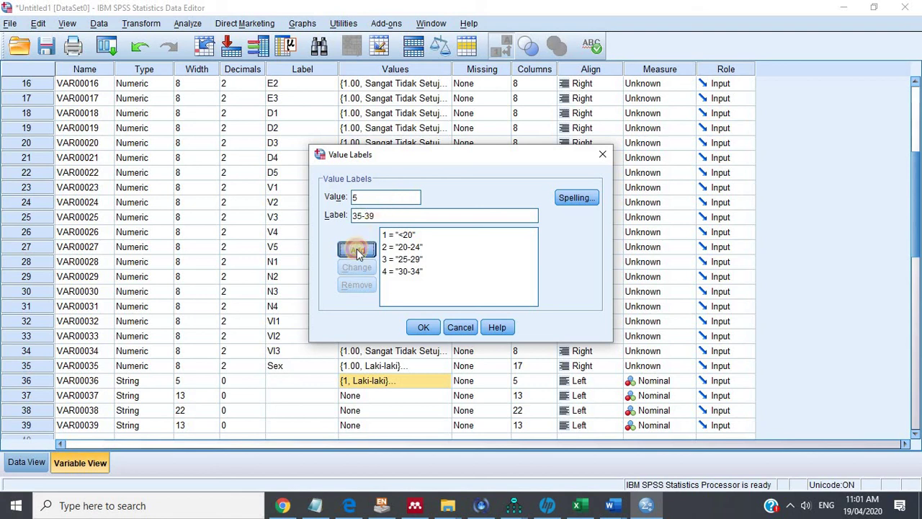
pyautogui.click(358, 249)
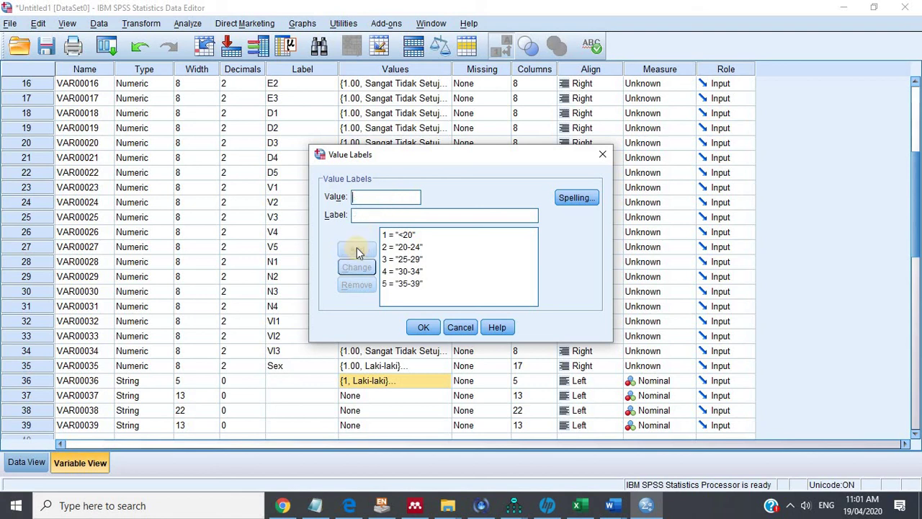
# Add the value label 6 = >39 for VAR00036 and accept the value labels.
pyautogui.click(390, 204)
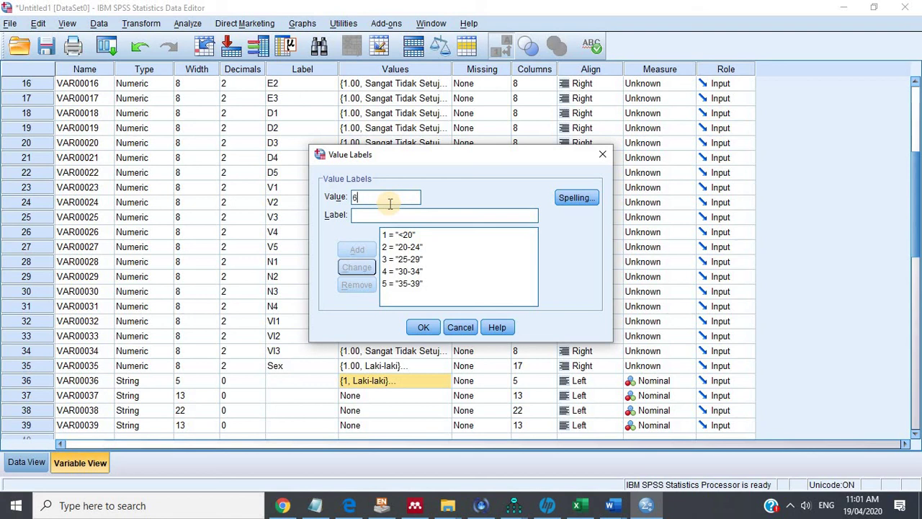
pyautogui.write('6')
pyautogui.click(357, 214)
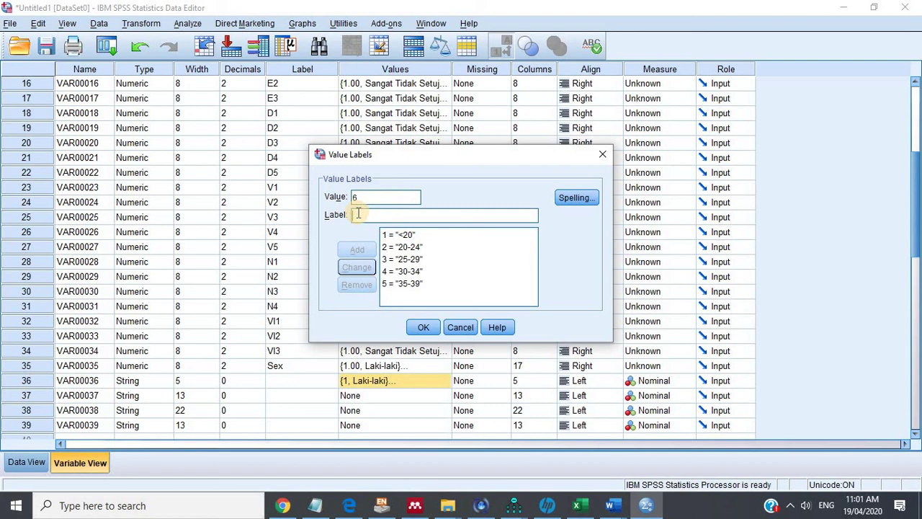
pyautogui.write('>')
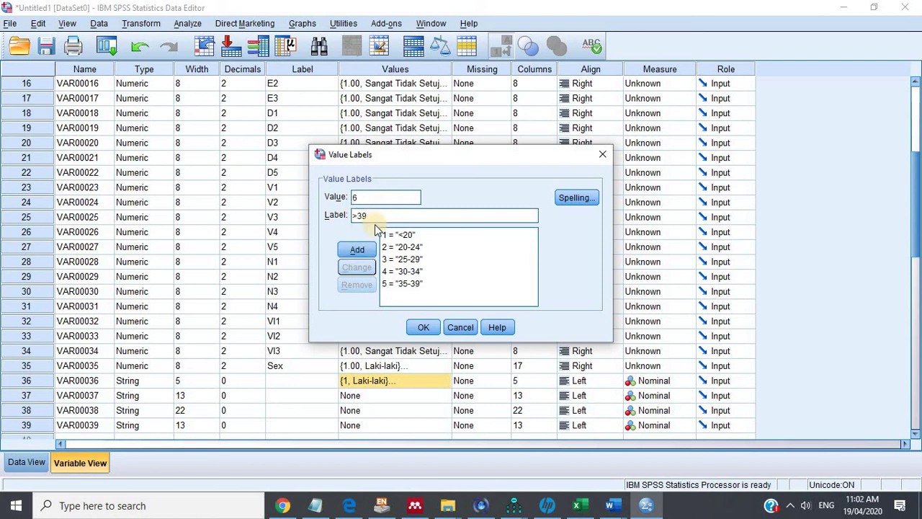
pyautogui.write('39')
pyautogui.click(358, 249)
pyautogui.click(424, 327)
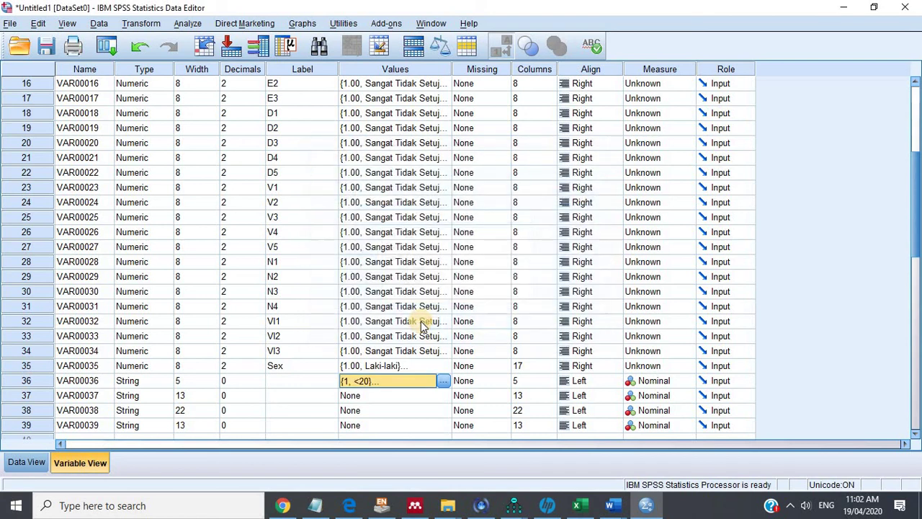
# Label VAR00036 as Age.
pyautogui.click(303, 381)
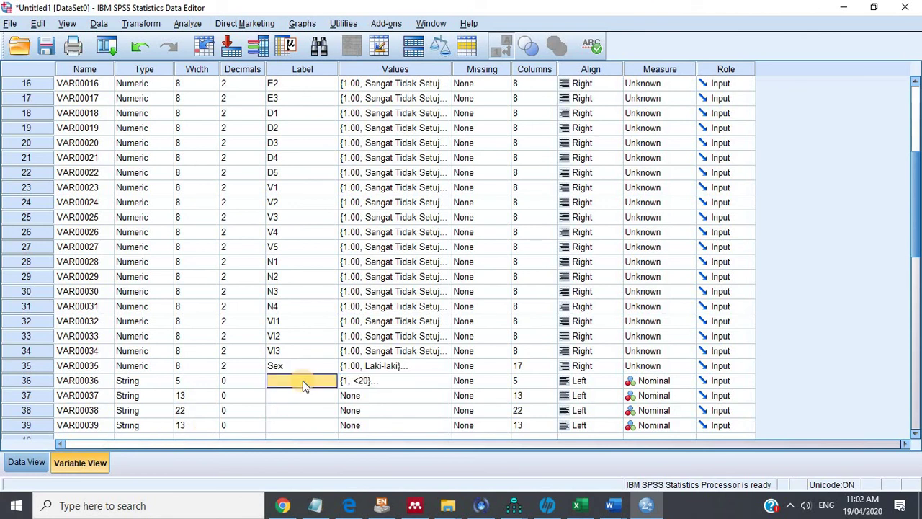
pyautogui.write('Age')
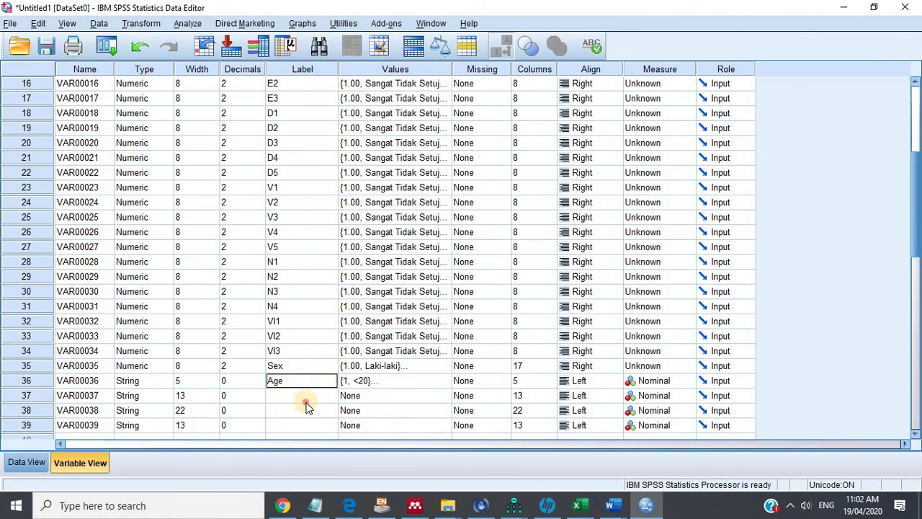
pyautogui.click(302, 396)
# Copy the labels T1 through Age into the names of variables VAR00010 to VAR00036.
pyautogui.moveTo(301, 382); pyautogui.dragTo(286, 185)
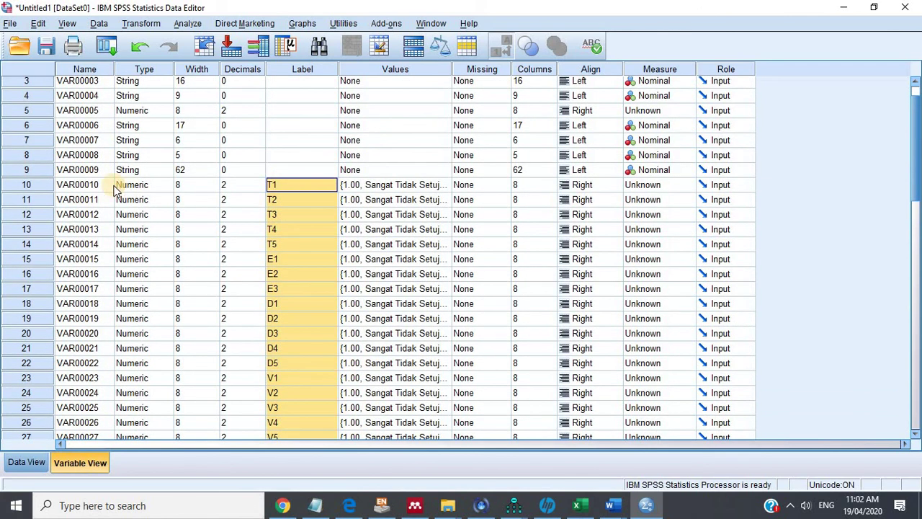
pyautogui.moveTo(97, 185); pyautogui.dragTo(84, 209)
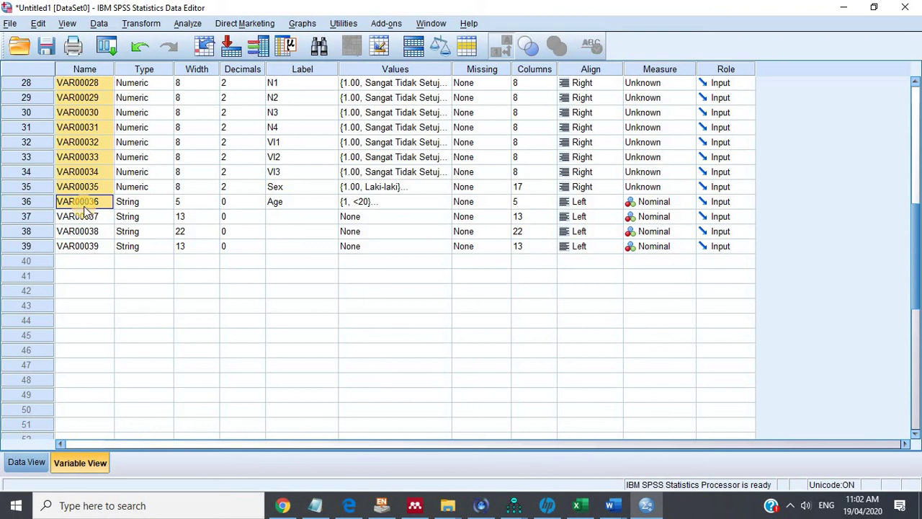
pyautogui.hotkey('ctrl', 'v')
pyautogui.click(230, 304)
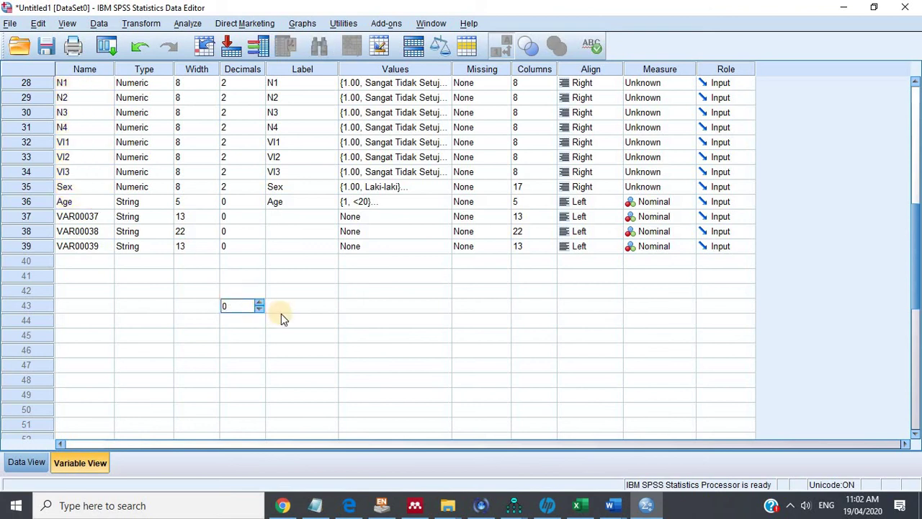
# Start saving the dataset under a new name and browse up from Documents to This PC.
pyautogui.click(10, 23)
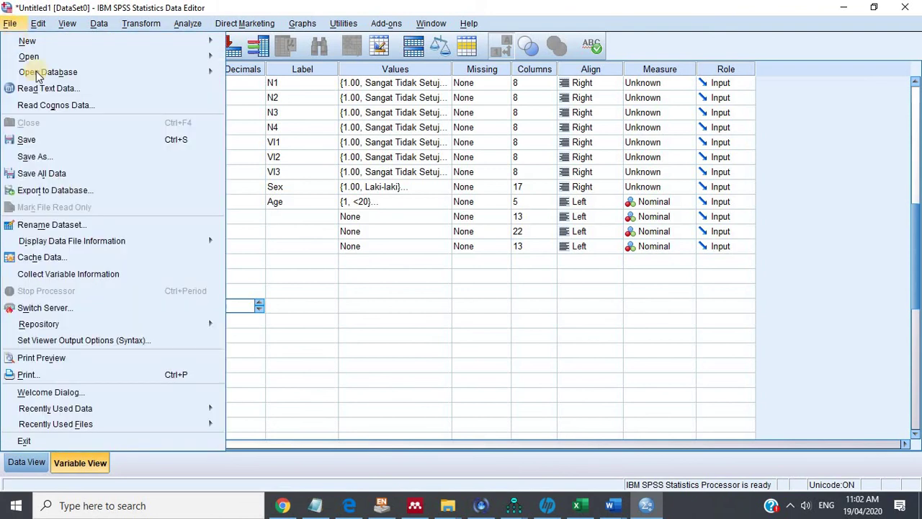
pyautogui.click(65, 157)
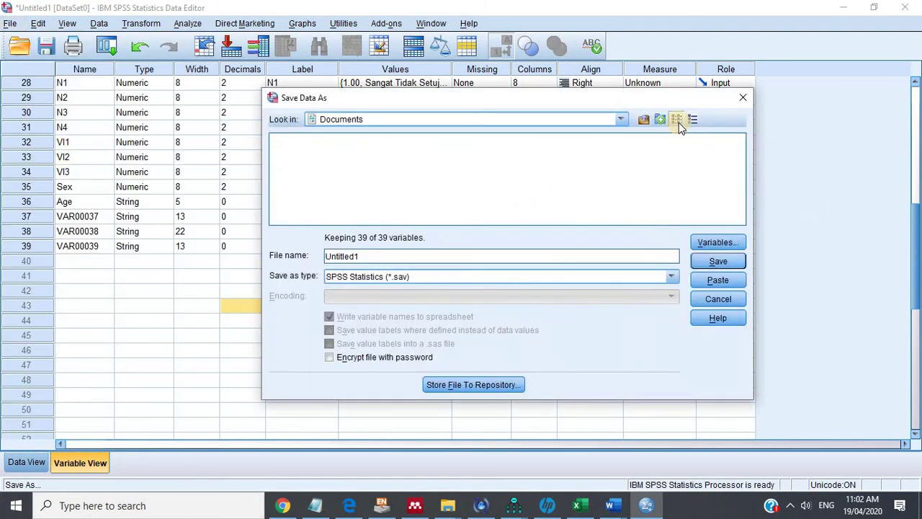
pyautogui.click(621, 119)
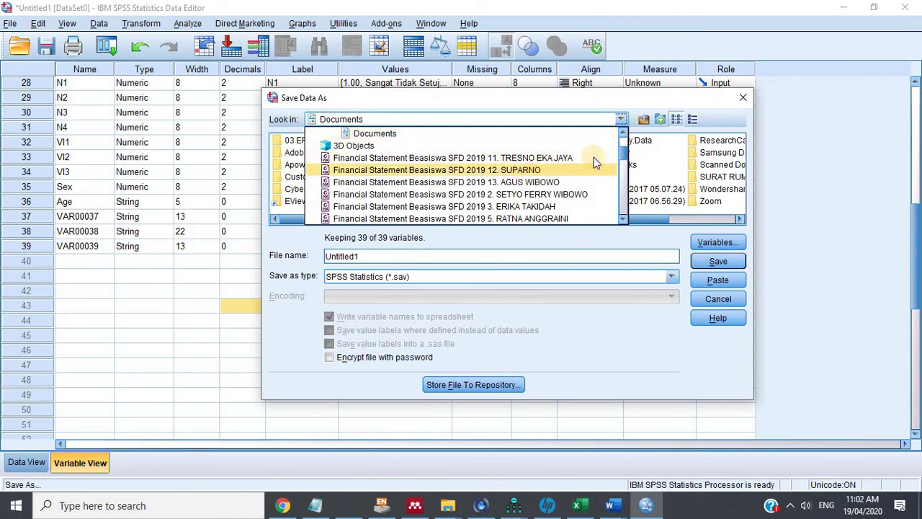
pyautogui.click(645, 120)
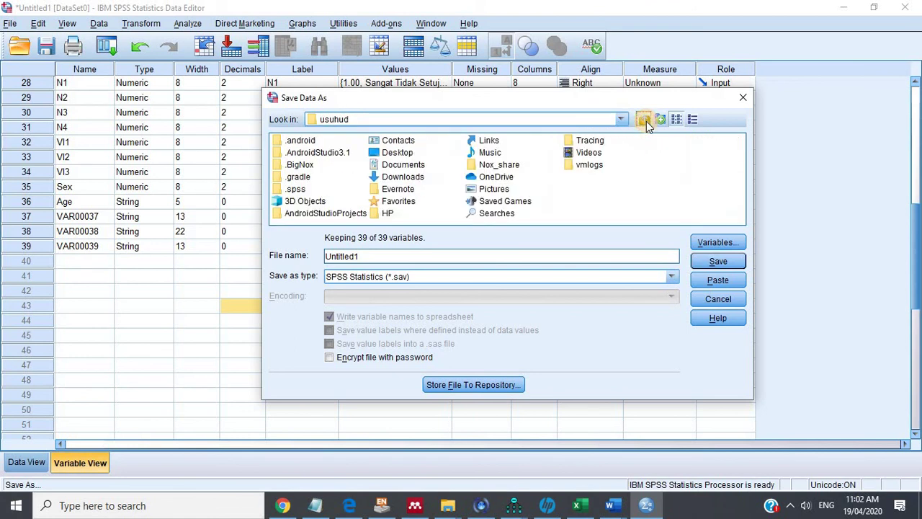
pyautogui.click(645, 121)
pyautogui.click(645, 120)
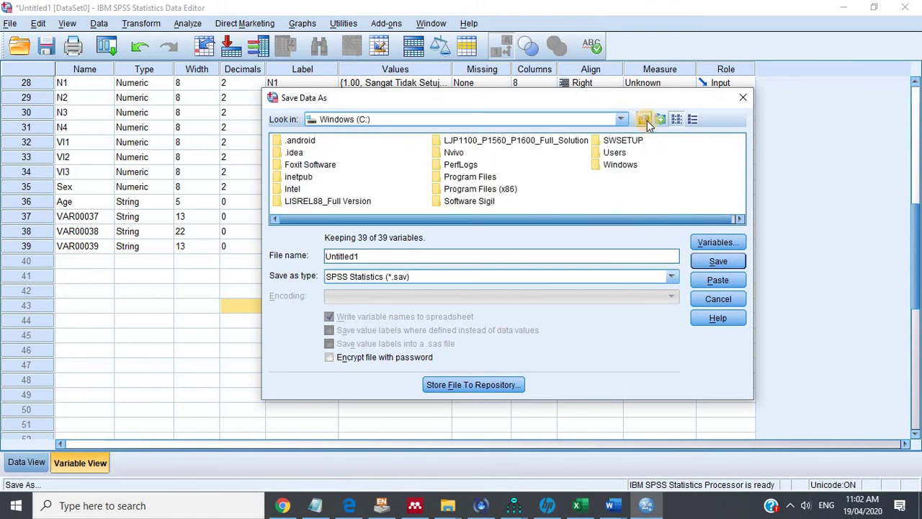
pyautogui.click(646, 120)
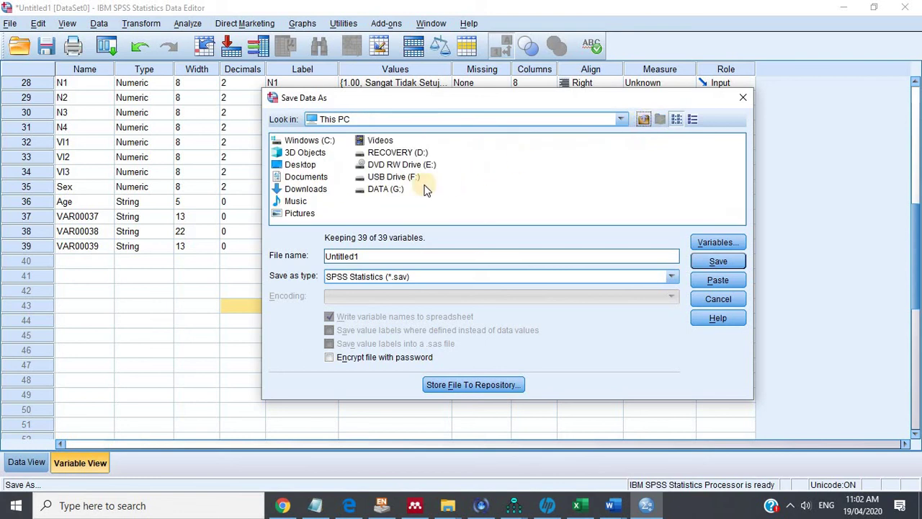
# Choose the folder 02 PENELITIAN, 2020 RESEARCH, MUSEUM 3D on drive DATA (G:) as the save location.
pyautogui.click(387, 189)
pyautogui.click(715, 261)
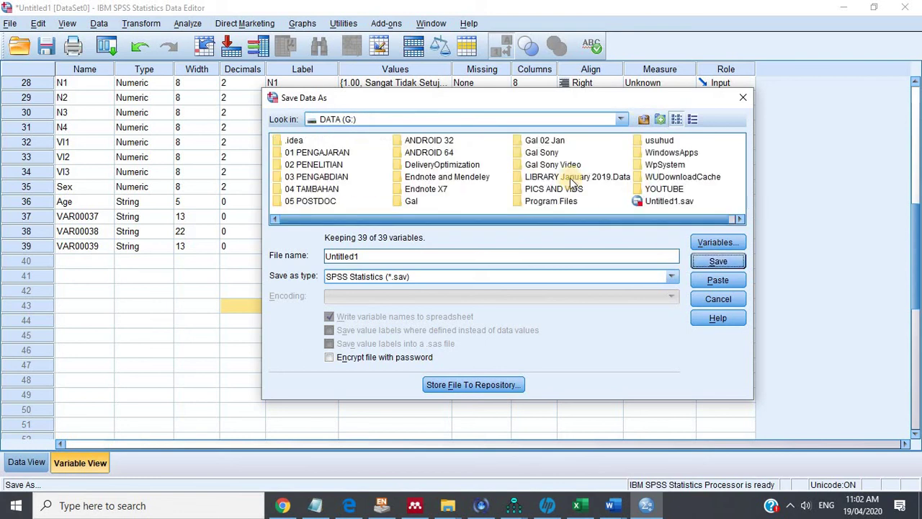
pyautogui.click(313, 164)
pyautogui.click(719, 261)
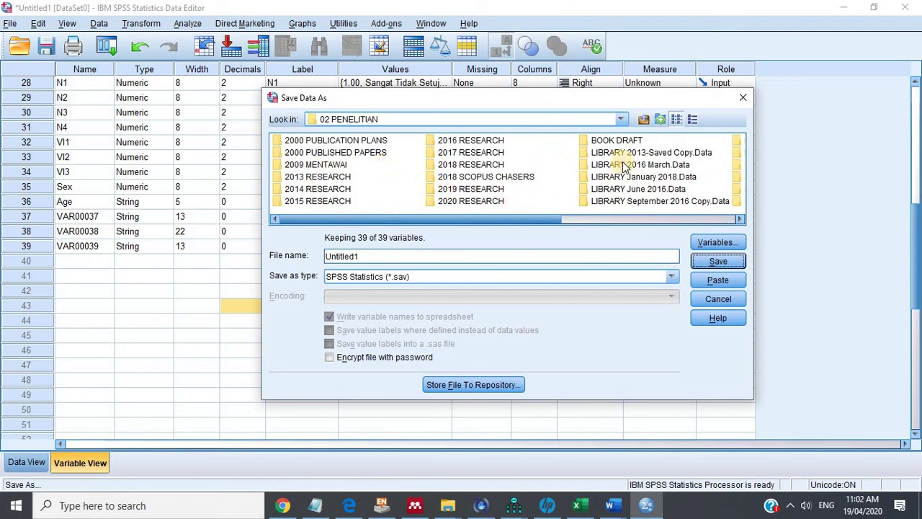
pyautogui.click(481, 202)
pyautogui.click(713, 261)
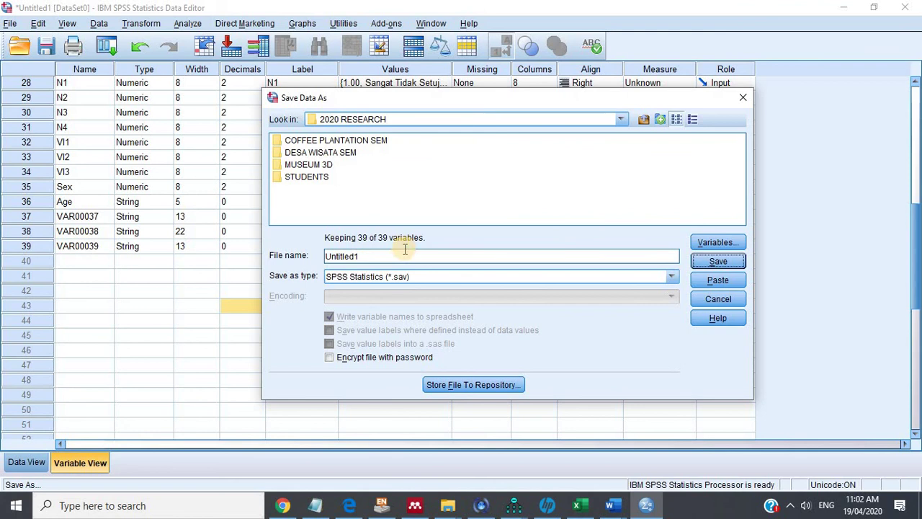
pyautogui.click(311, 164)
pyautogui.press('Return')
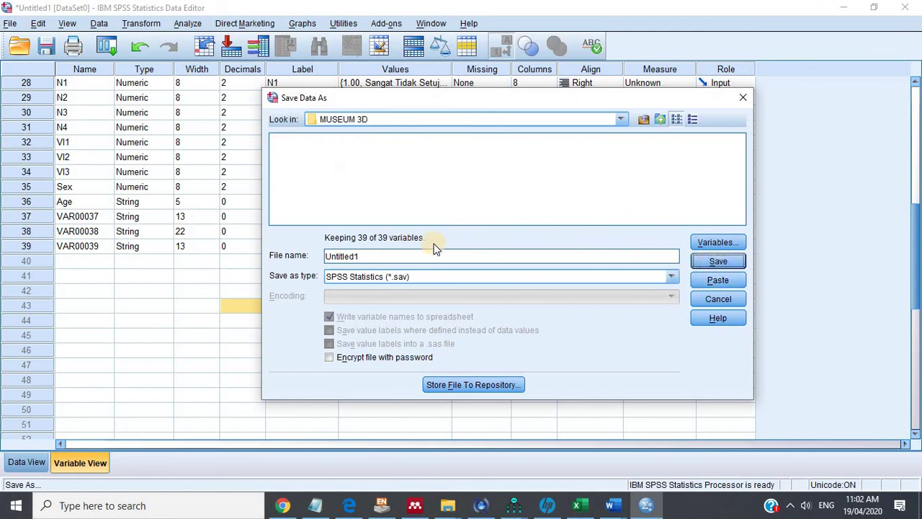
# Save the dataset as Museum 3D in SPSS format and close the output viewer without saving its contents.
pyautogui.write('Museum 3D')
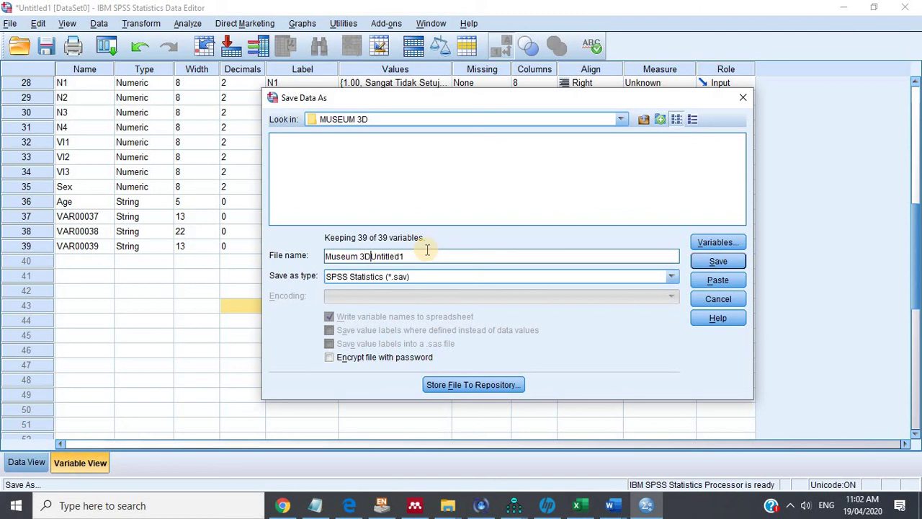
pyautogui.click(718, 263)
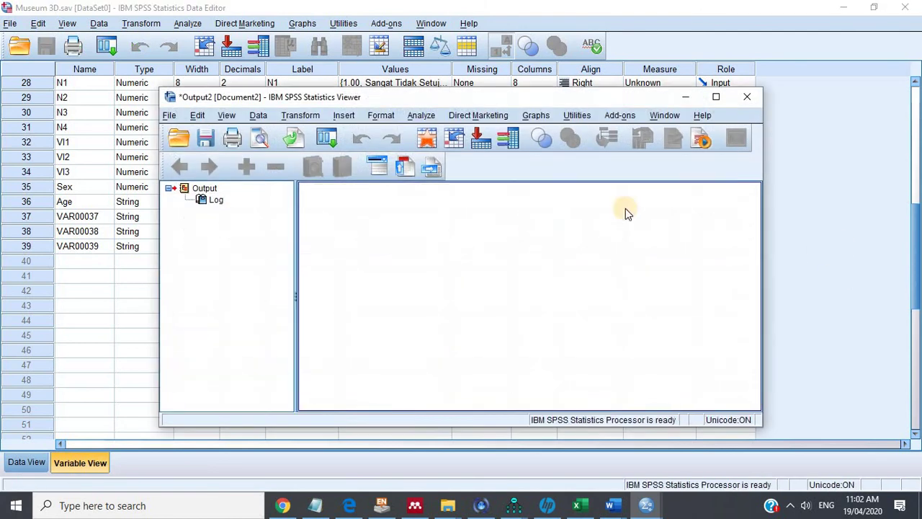
pyautogui.click(743, 107)
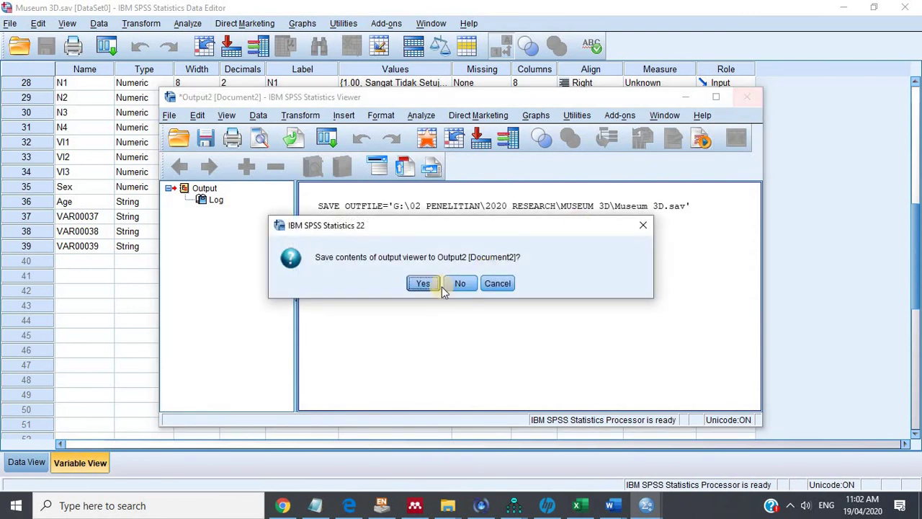
pyautogui.click(461, 282)
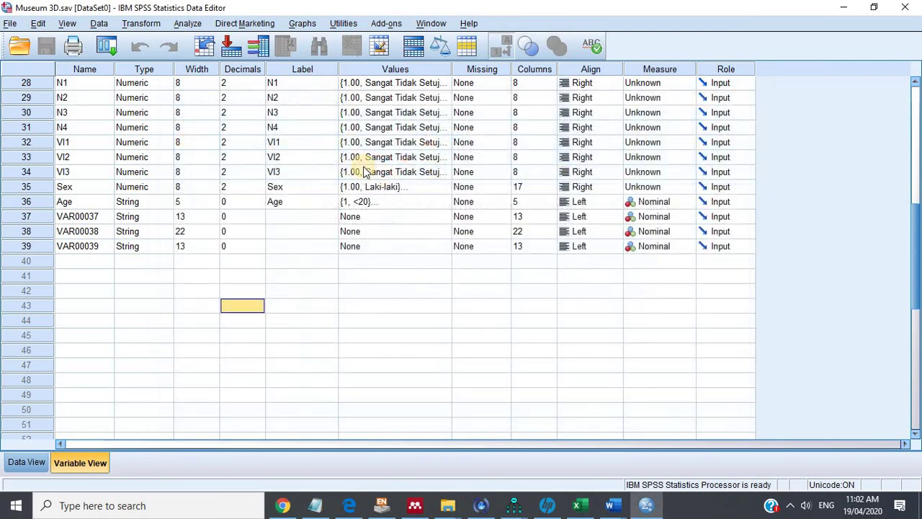
# Switch to Word and close the Pakta Integritas form document.
pyautogui.click(186, 23)
pyautogui.click(611, 505)
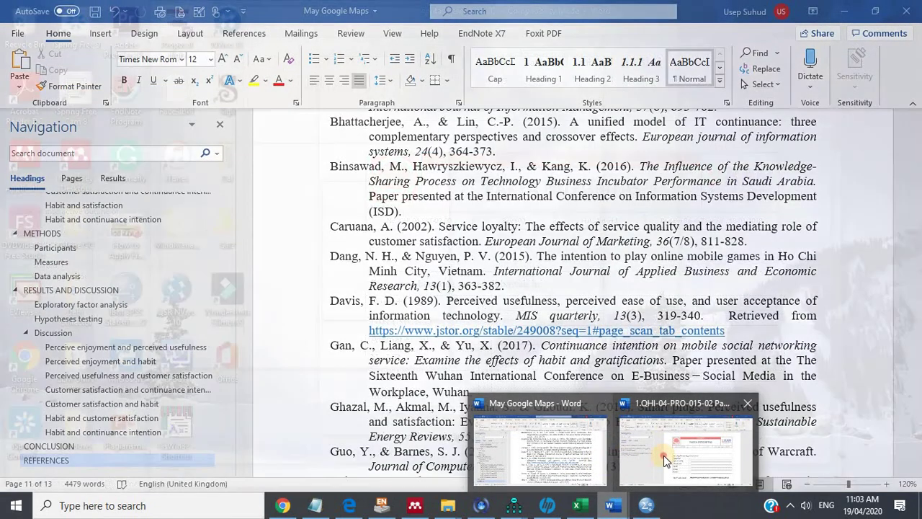
pyautogui.click(663, 455)
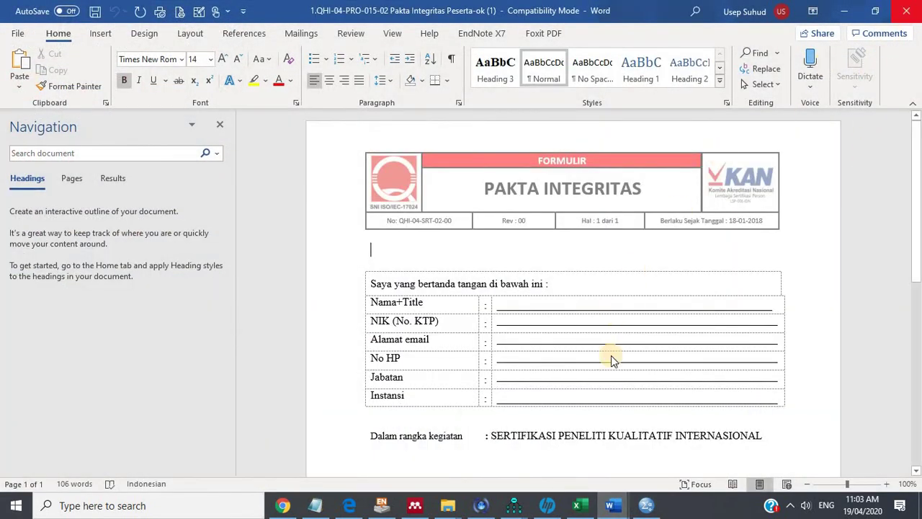
pyautogui.click(611, 505)
pyautogui.click(613, 507)
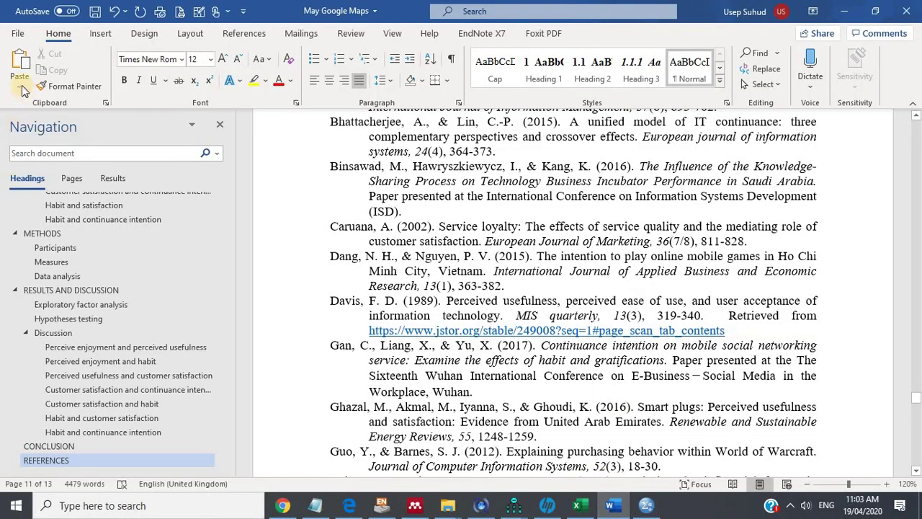
# Create a new blank document and maximize its window.
pyautogui.click(16, 32)
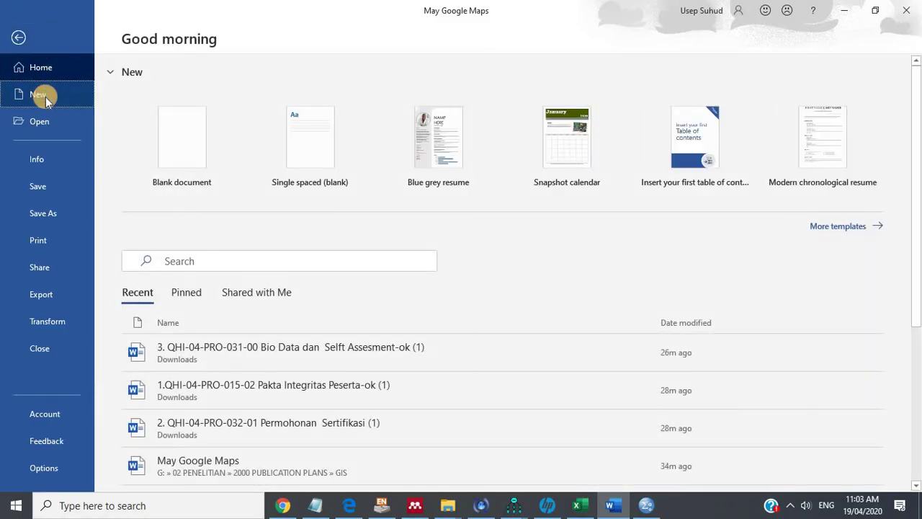
pyautogui.click(44, 94)
pyautogui.click(194, 180)
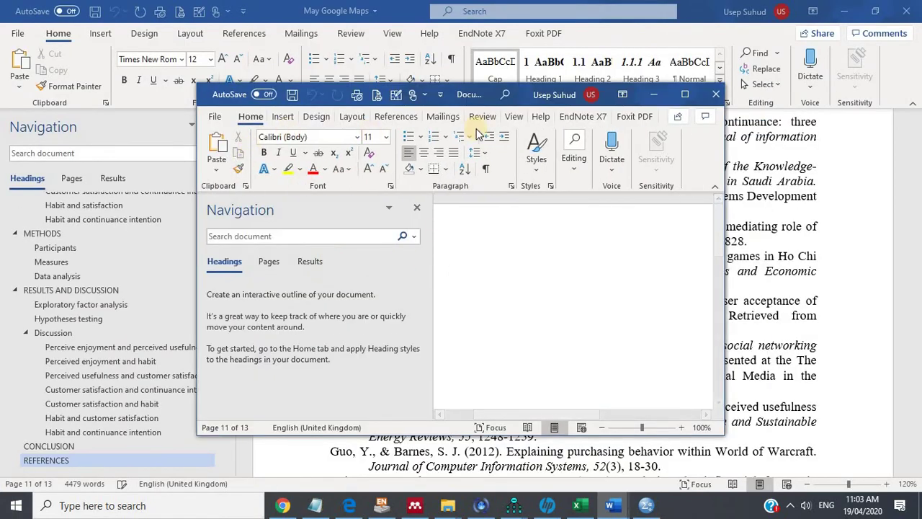
pyautogui.click(683, 94)
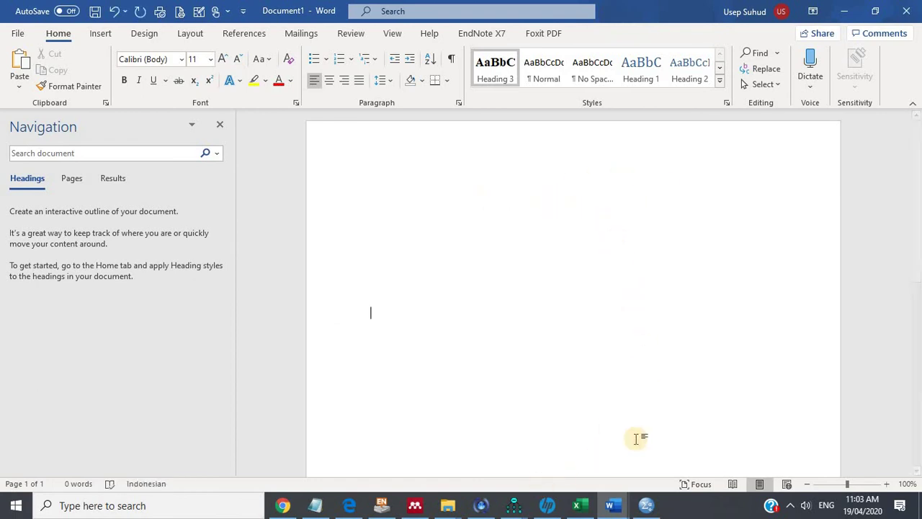
# Switch back to SPSS and run Frequencies with frequency tables for Sex, Age, VAR00037, VAR00038 and VAR00039.
pyautogui.click(652, 506)
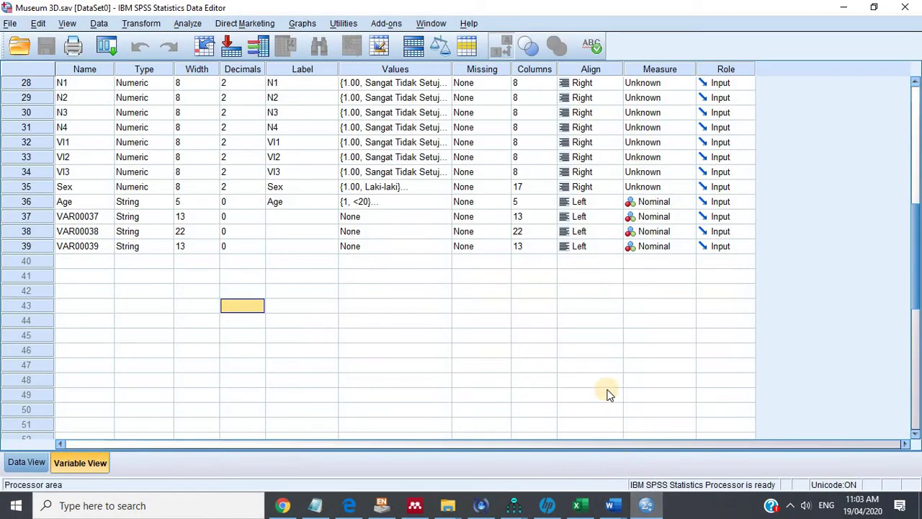
pyautogui.click(193, 24)
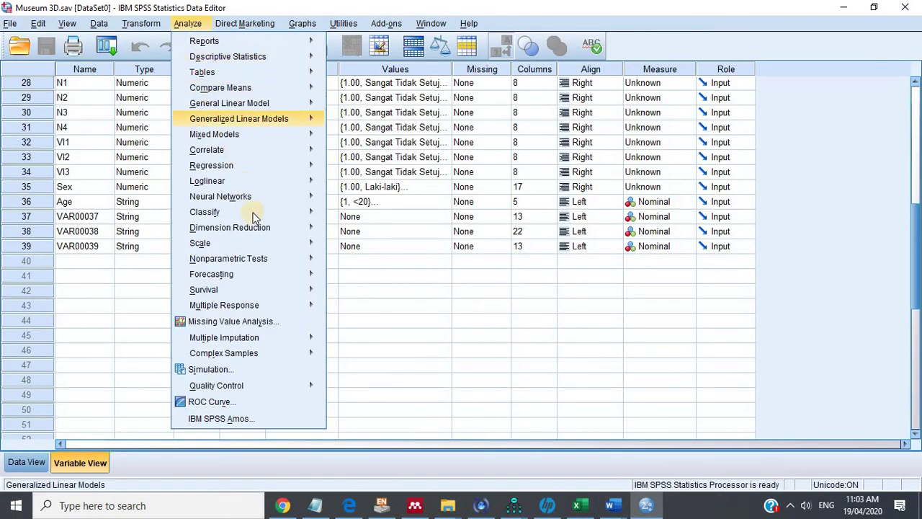
pyautogui.moveTo(252, 230)
pyautogui.moveTo(271, 58)
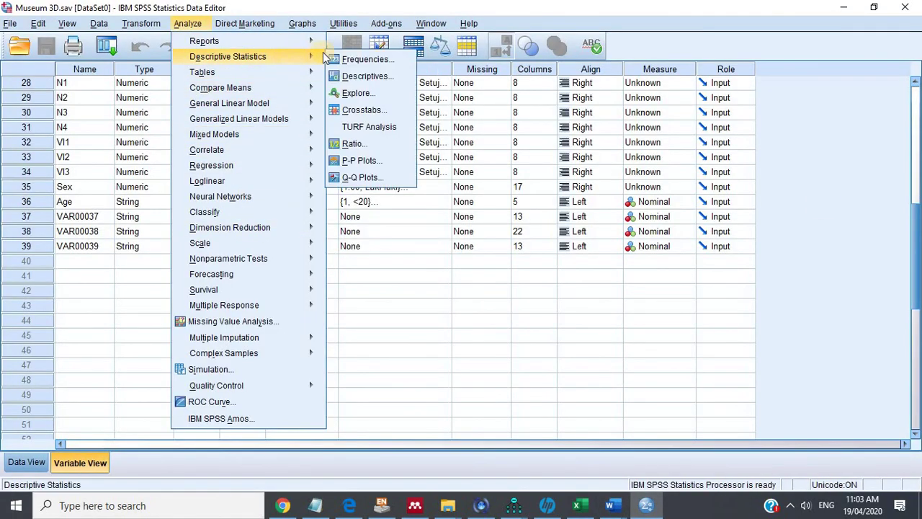
pyautogui.click(366, 59)
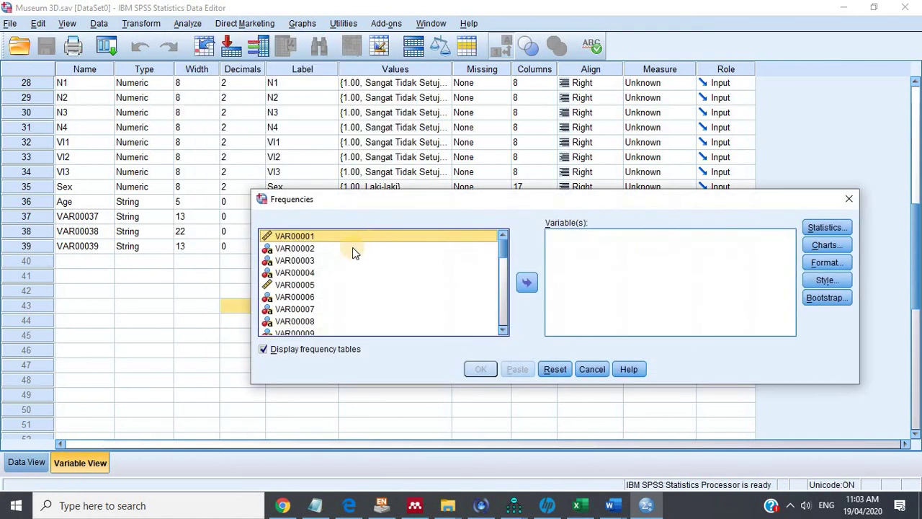
pyautogui.click(354, 247)
pyautogui.scroll(-5, 354, 246)
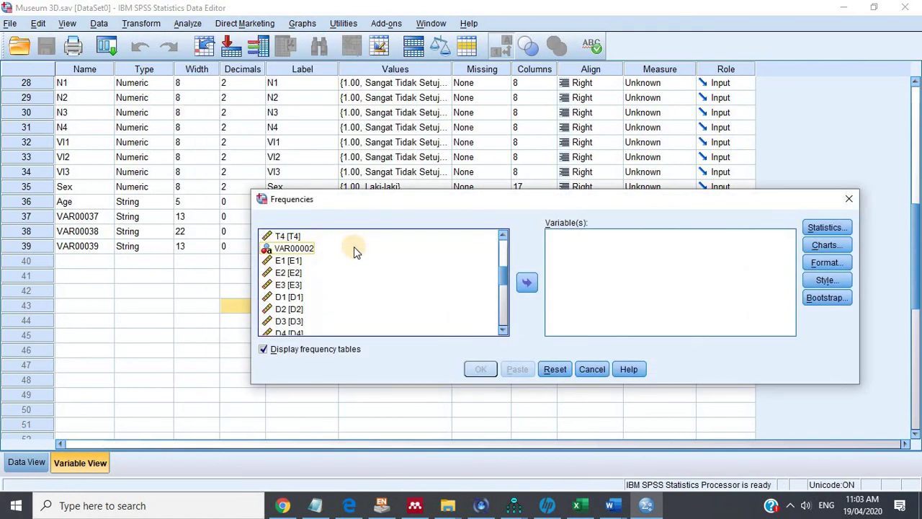
pyautogui.scroll(-3, 354, 247)
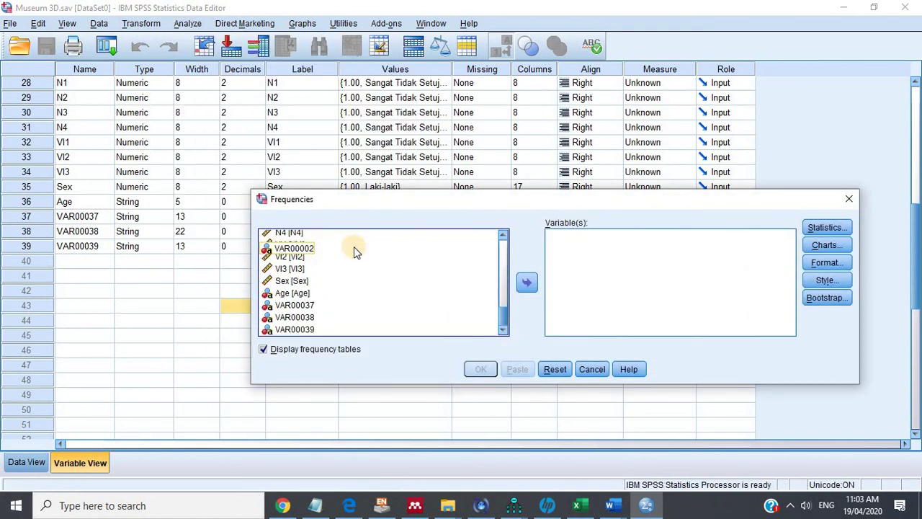
pyautogui.click(302, 281)
pyautogui.keyDown('shift'); pyautogui.click(292, 330); pyautogui.keyUp('shift')
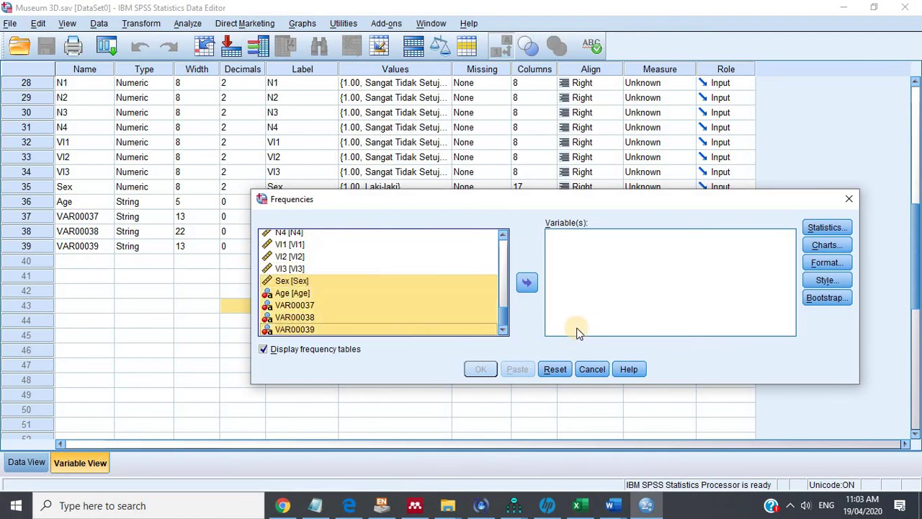
pyautogui.click(527, 286)
pyautogui.click(481, 369)
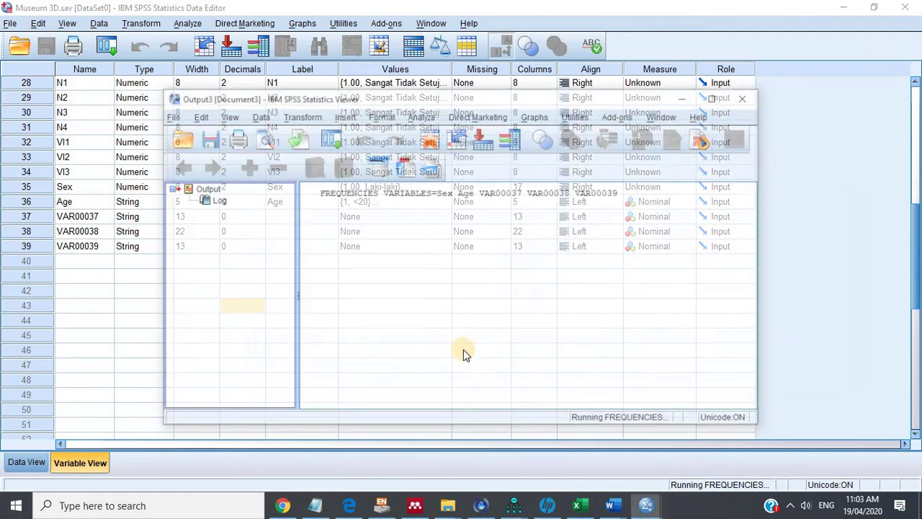
# Copy the frequency tables for Sex, Age and VAR00037 to VAR00039 from the output into the blank Word document.
pyautogui.click(249, 292)
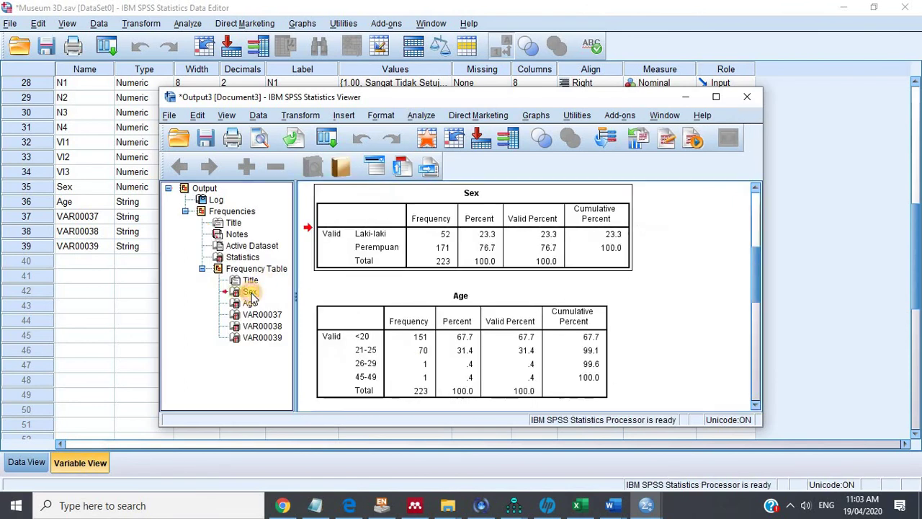
pyautogui.keyDown('shift'); pyautogui.click(262, 337); pyautogui.keyUp('shift')
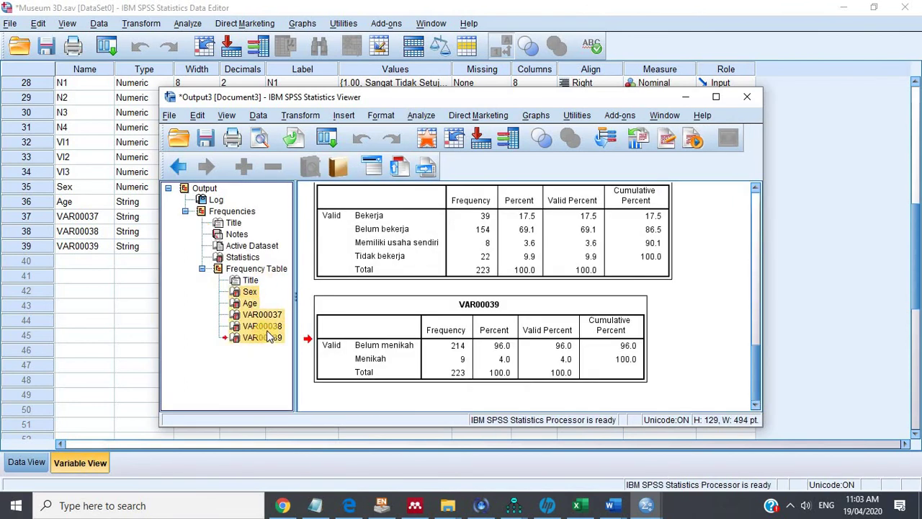
pyautogui.click(520, 238)
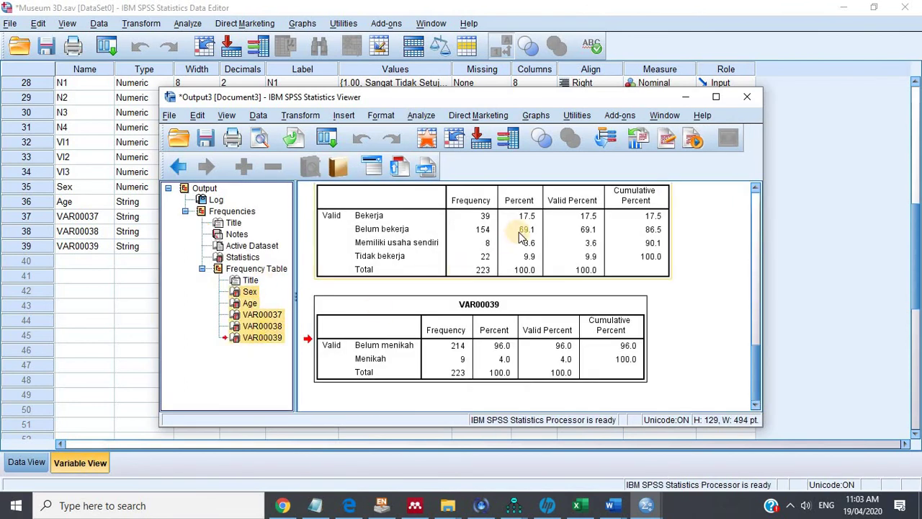
pyautogui.click(612, 304)
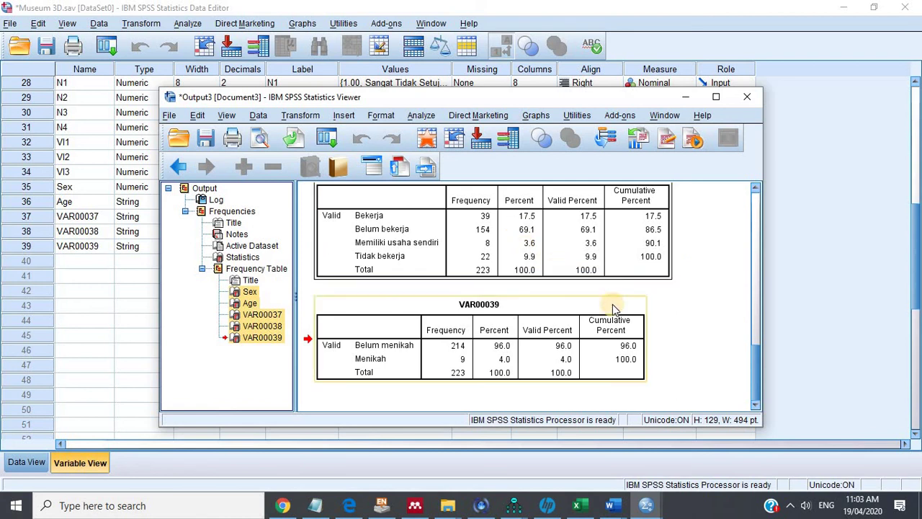
pyautogui.scroll(5, 613, 304)
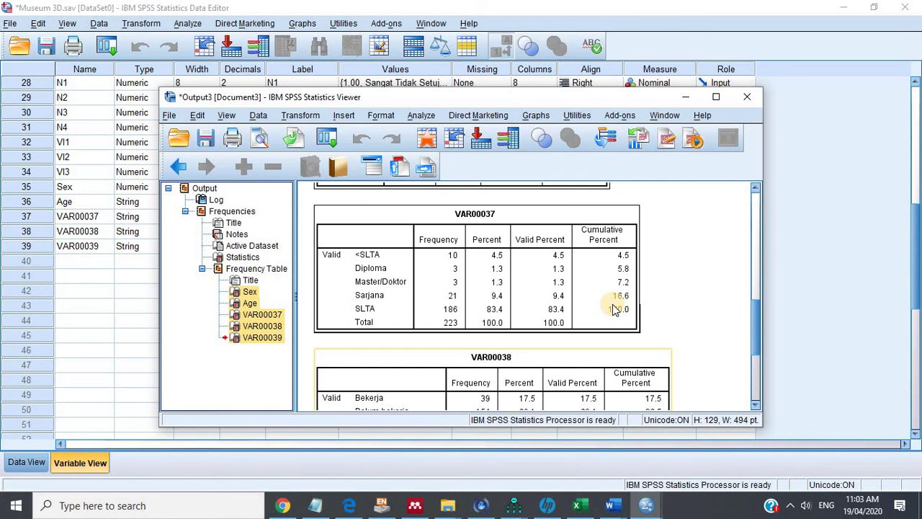
pyautogui.scroll(5, 614, 308)
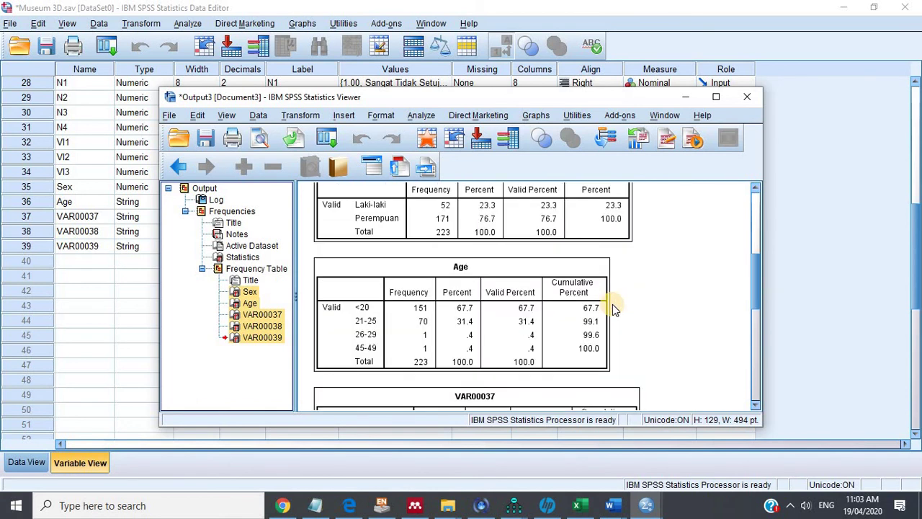
pyautogui.scroll(3, 612, 304)
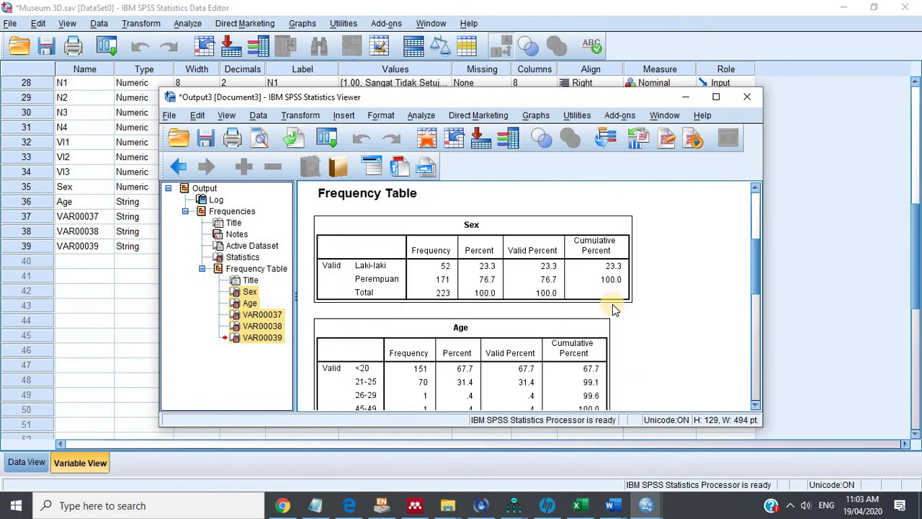
pyautogui.click(613, 506)
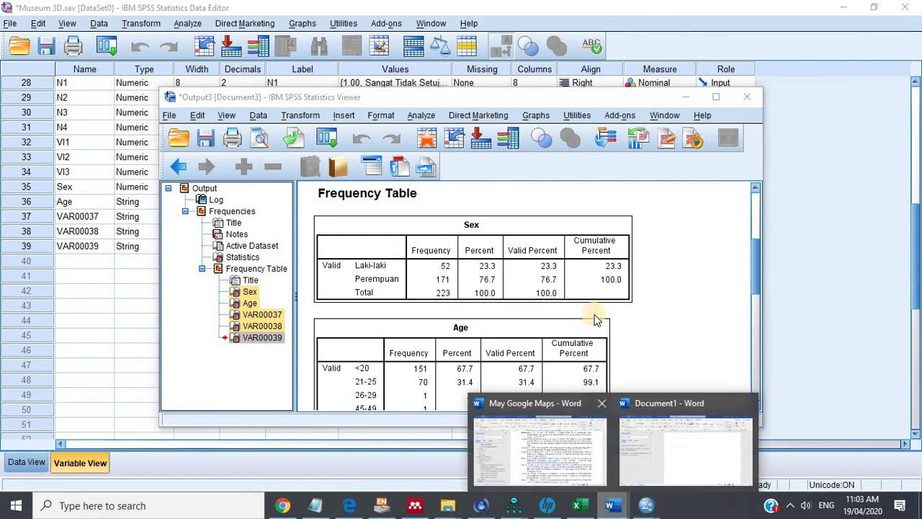
pyautogui.click(652, 292)
# Return to the Museum 3D dataset in SPSS and start a dimension reduction analysis.
pyautogui.click(647, 508)
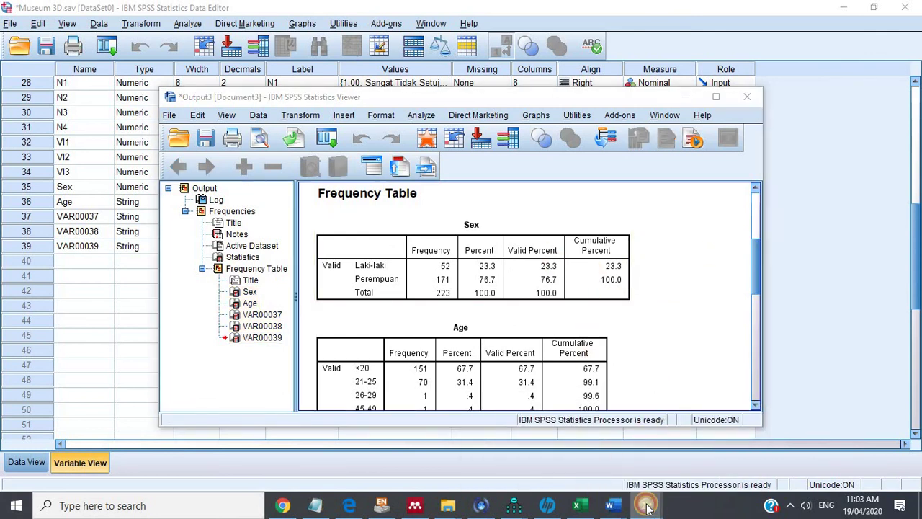
pyautogui.click(600, 469)
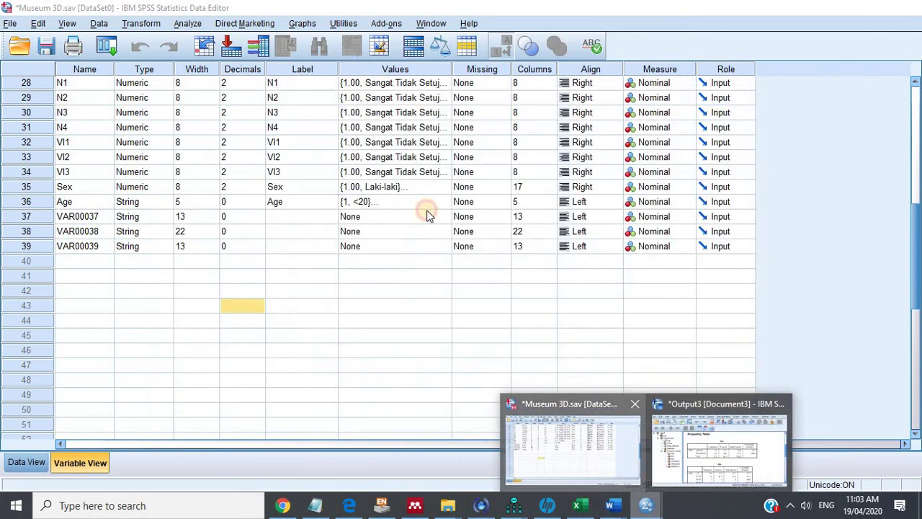
pyautogui.click(188, 23)
pyautogui.moveTo(311, 229)
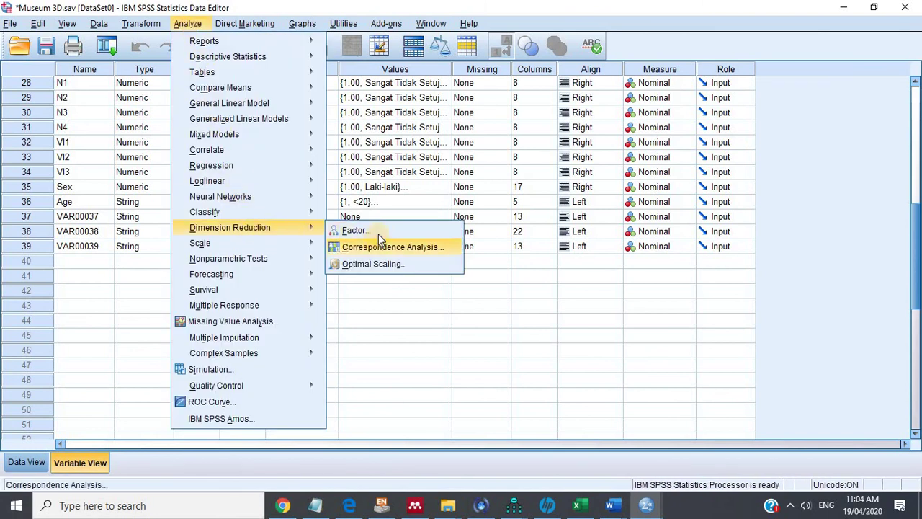